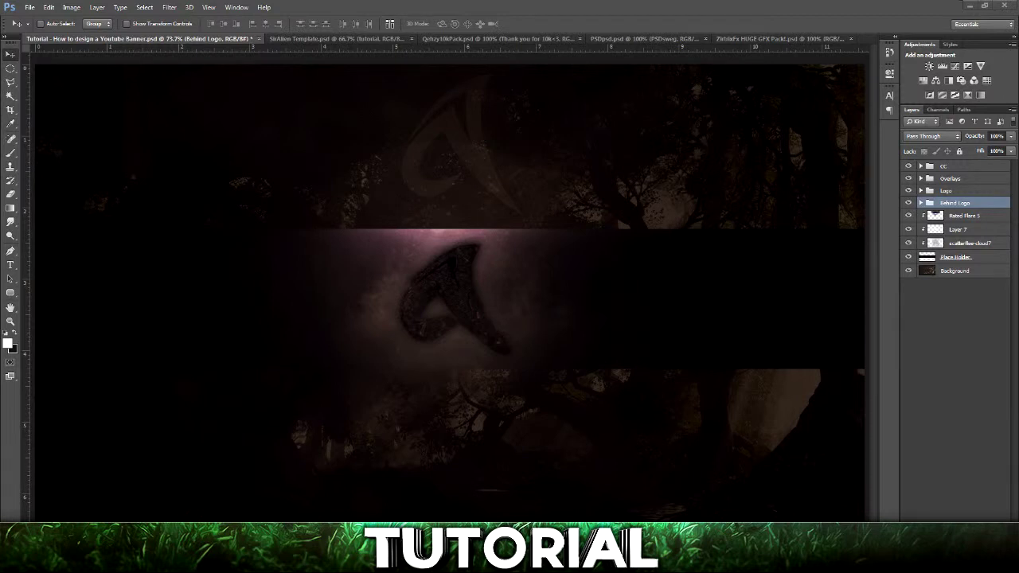
# Compare the banner with the CC group hidden and shown
pyautogui.click(950, 179)
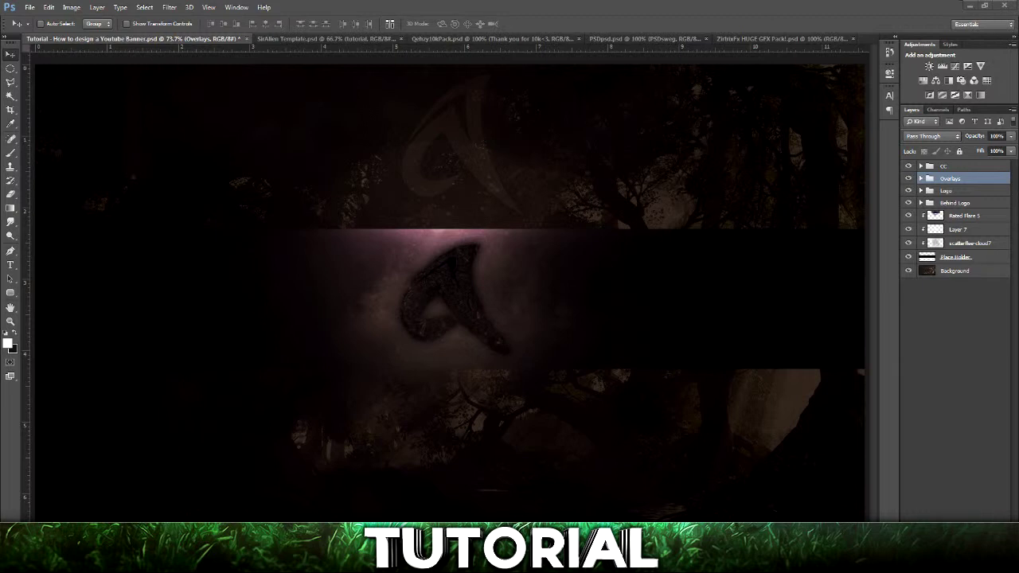
pyautogui.click(913, 169)
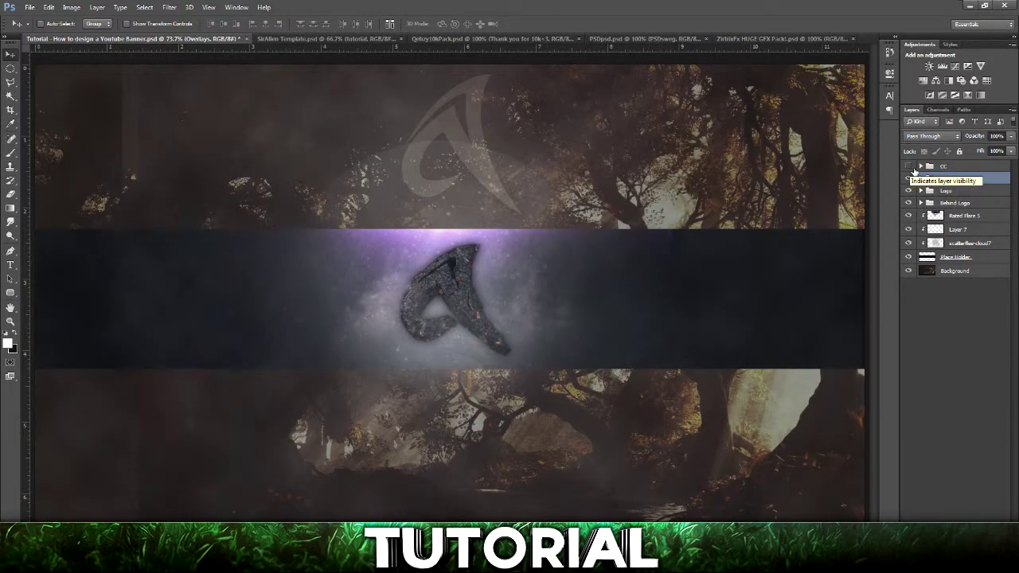
pyautogui.click(912, 169)
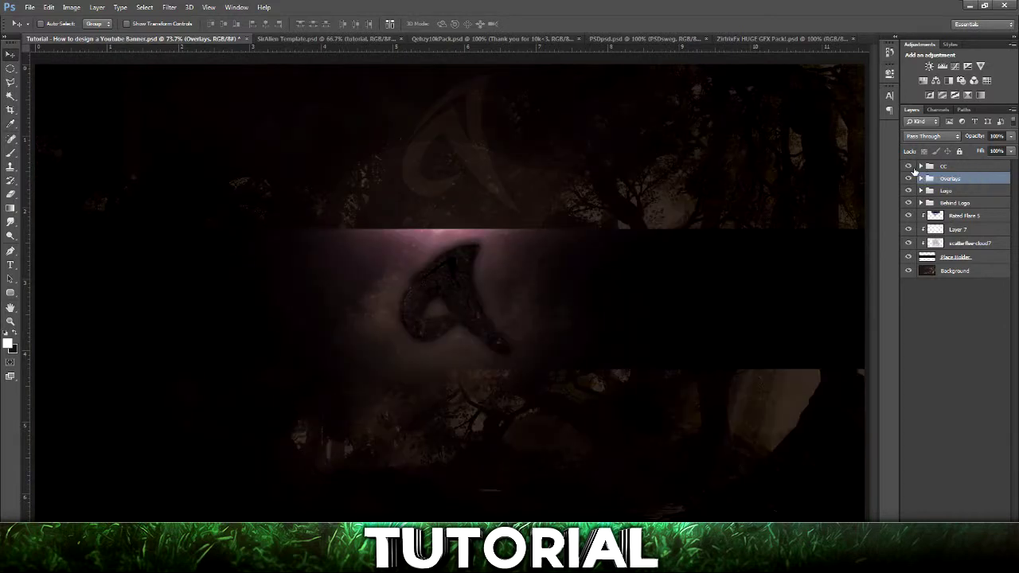
# Examine the Hue/Saturation, Brightness, Gradient and Vibrance adjustments in the CC group by toggling their visibility, and collapse the group
pyautogui.click(922, 167)
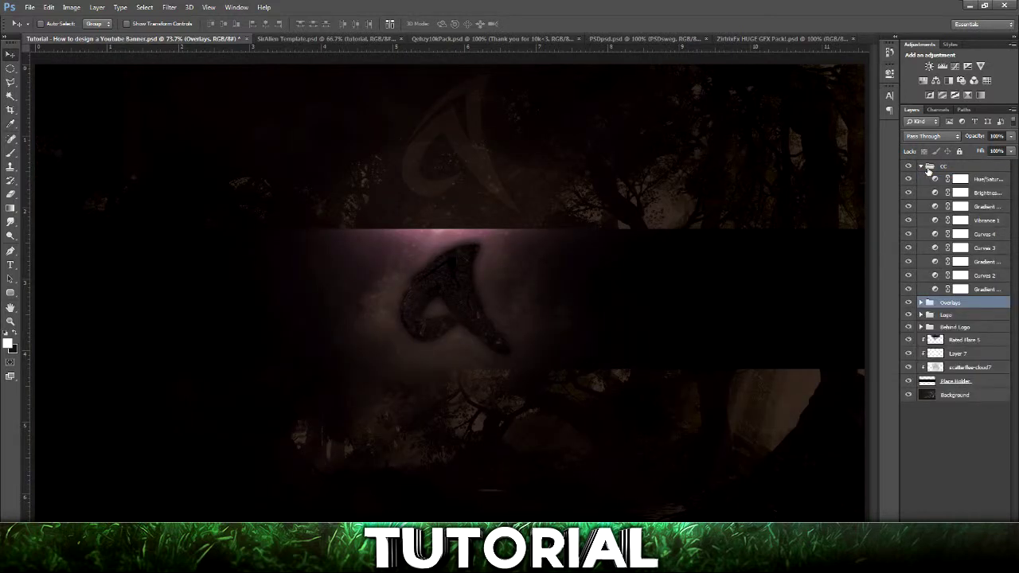
pyautogui.click(977, 182)
pyautogui.click(911, 181)
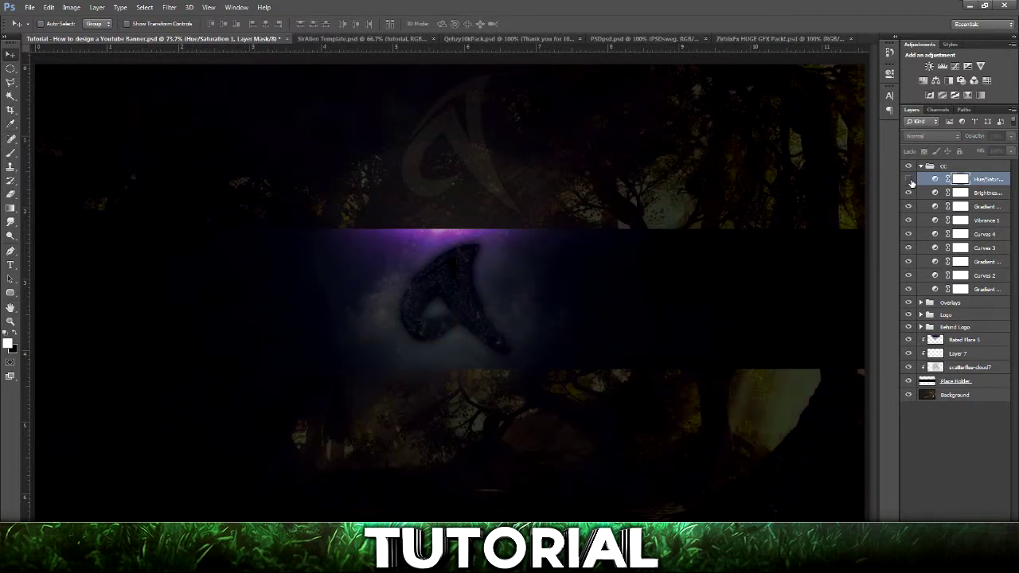
pyautogui.click(911, 181)
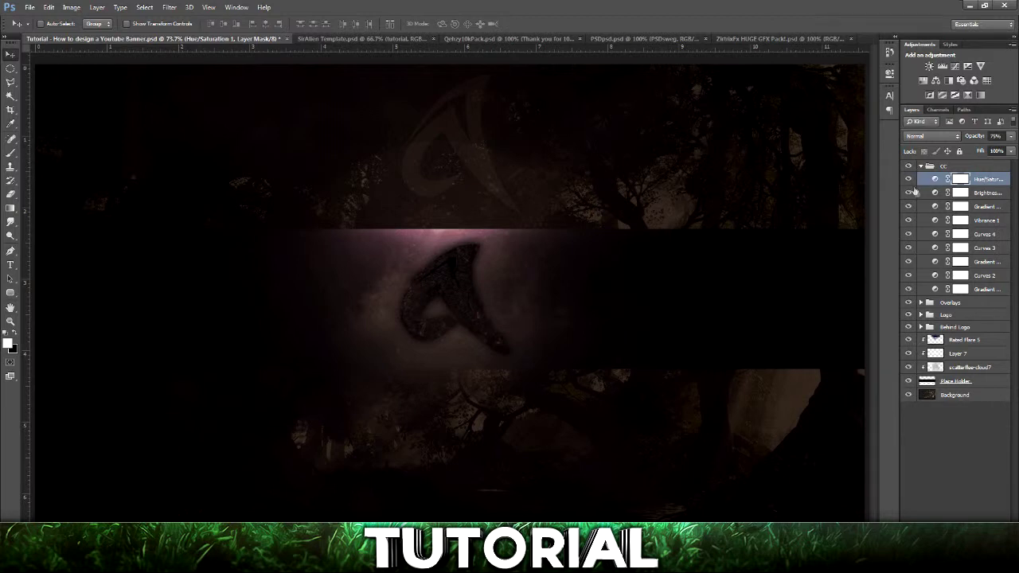
pyautogui.click(910, 194)
pyautogui.click(910, 194)
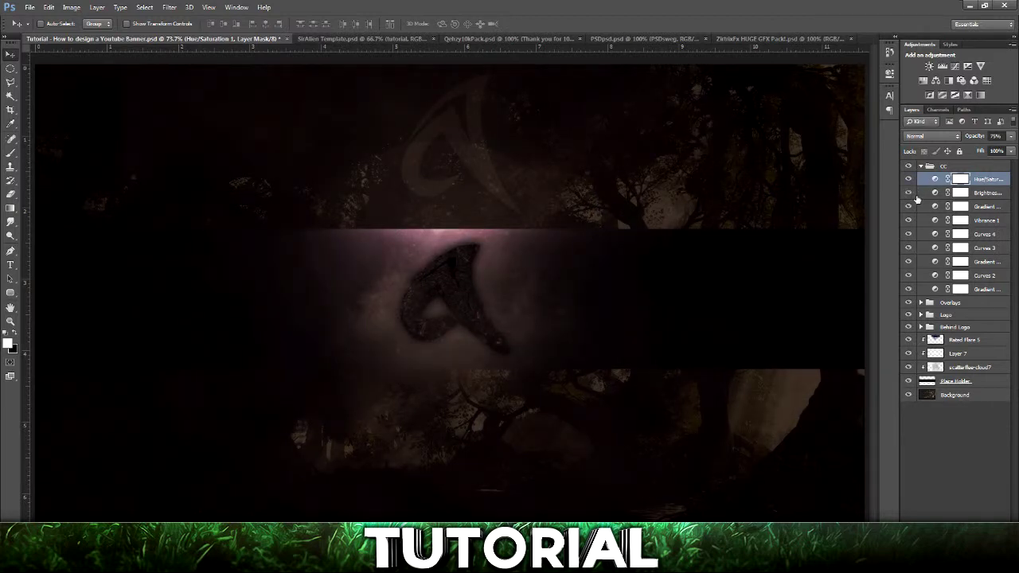
pyautogui.click(909, 206)
pyautogui.click(909, 206)
pyautogui.click(909, 220)
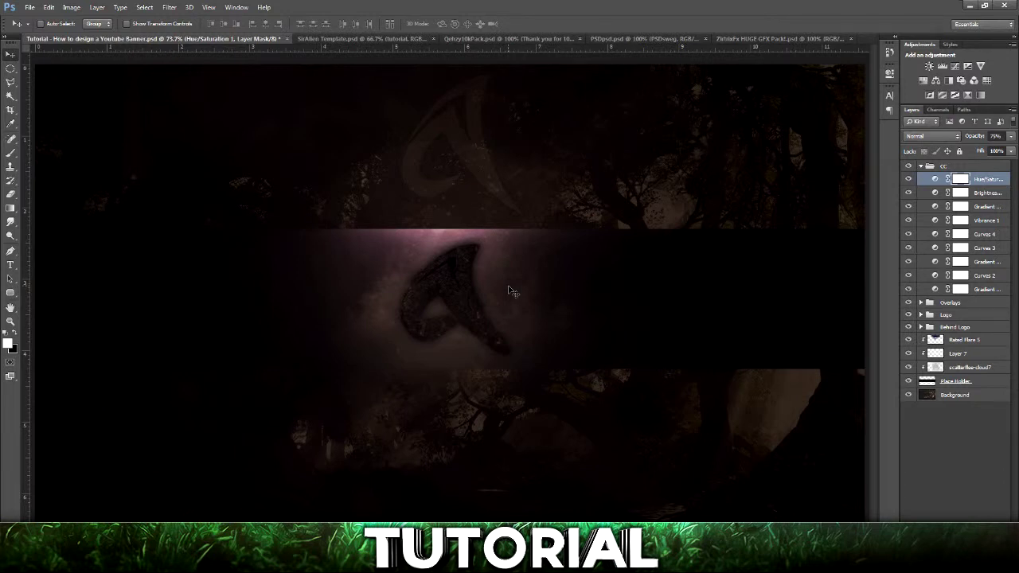
pyautogui.click(921, 166)
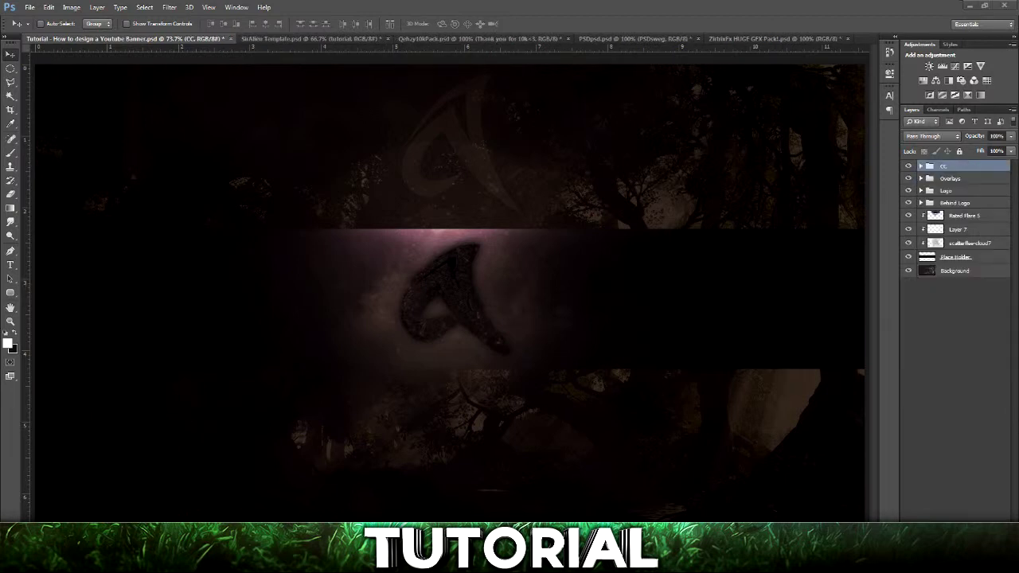
# With the Overlays group expanded, the CC group hidden and guides shown, compare the banner with the SirAlien Template document
pyautogui.click(921, 179)
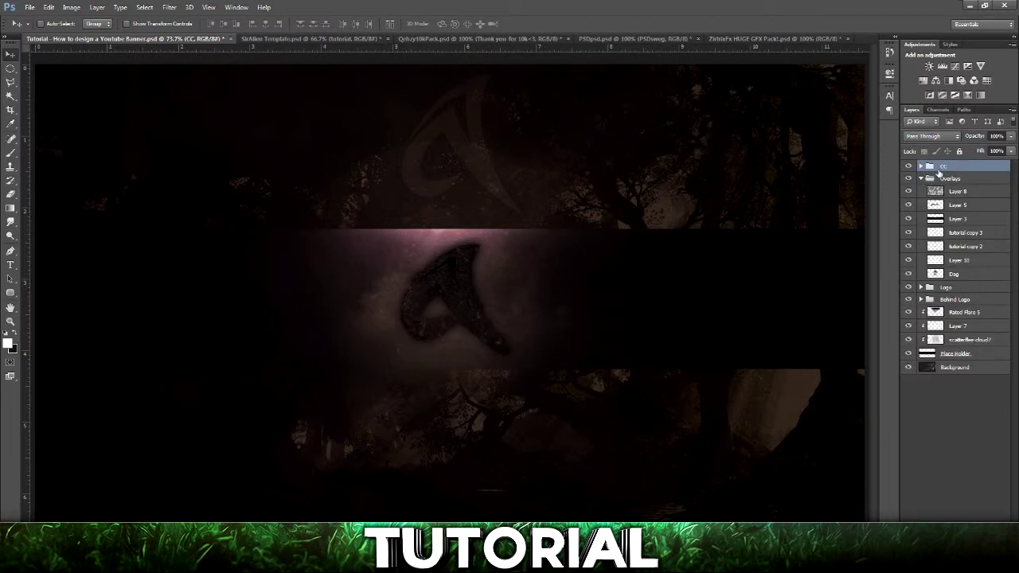
pyautogui.click(909, 166)
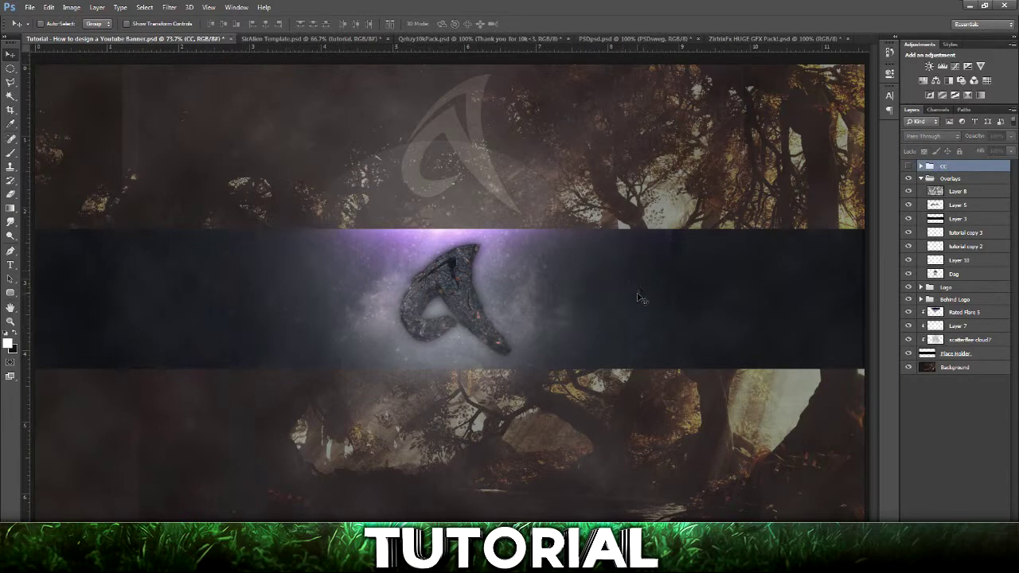
pyautogui.hotkey('ctrl', ';')
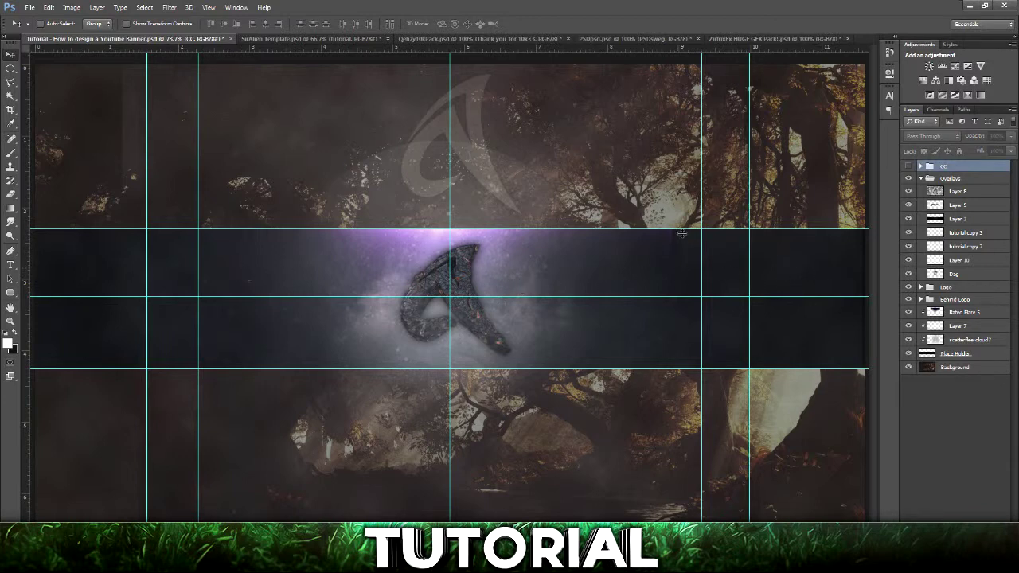
pyautogui.click(268, 40)
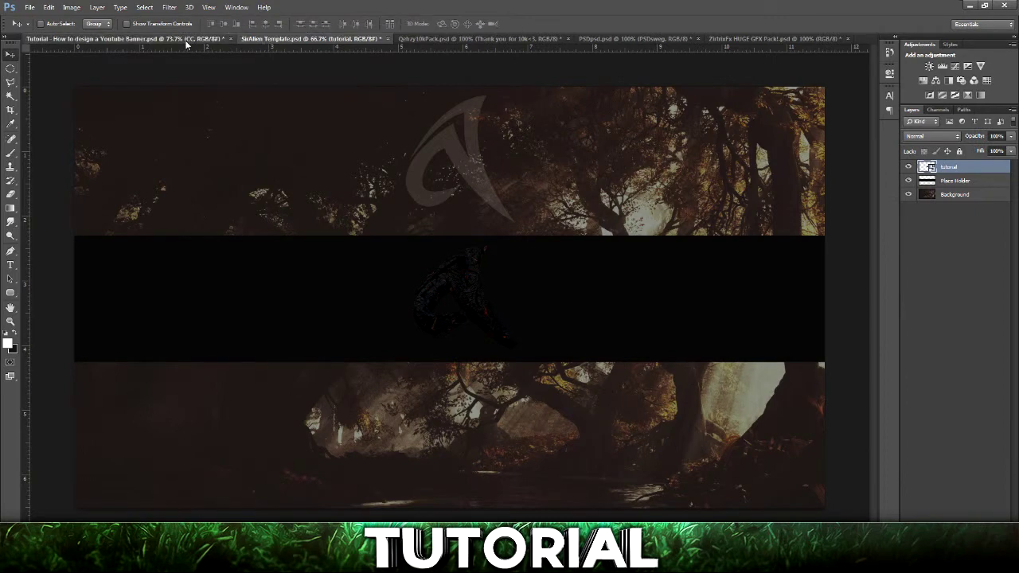
pyautogui.click(186, 40)
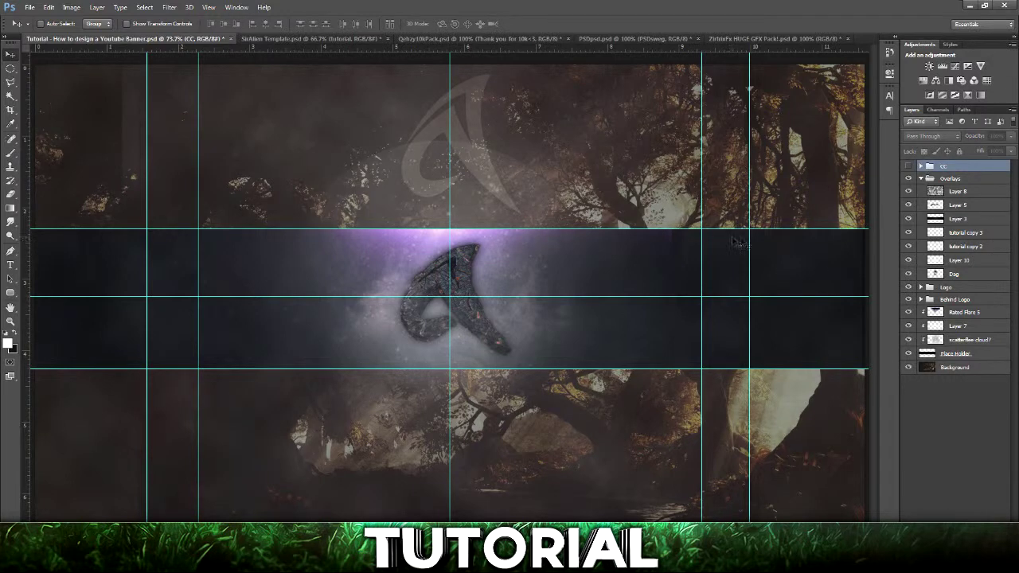
# Check what Layer 8 and Layer 5 in the Overlays group contribute by toggling their visibility
pyautogui.click(909, 194)
pyautogui.click(912, 199)
pyautogui.click(938, 208)
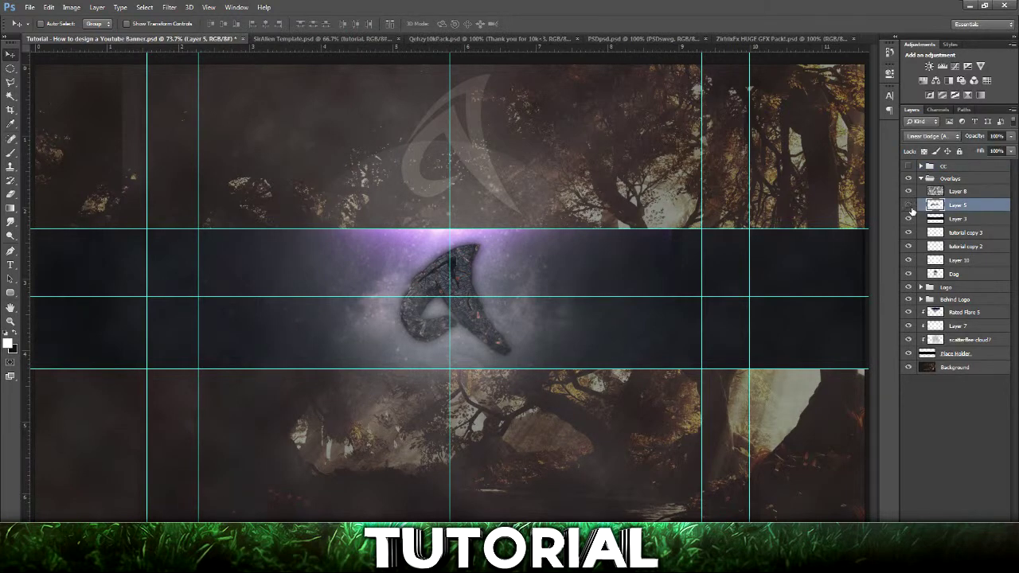
pyautogui.click(910, 208)
pyautogui.click(909, 206)
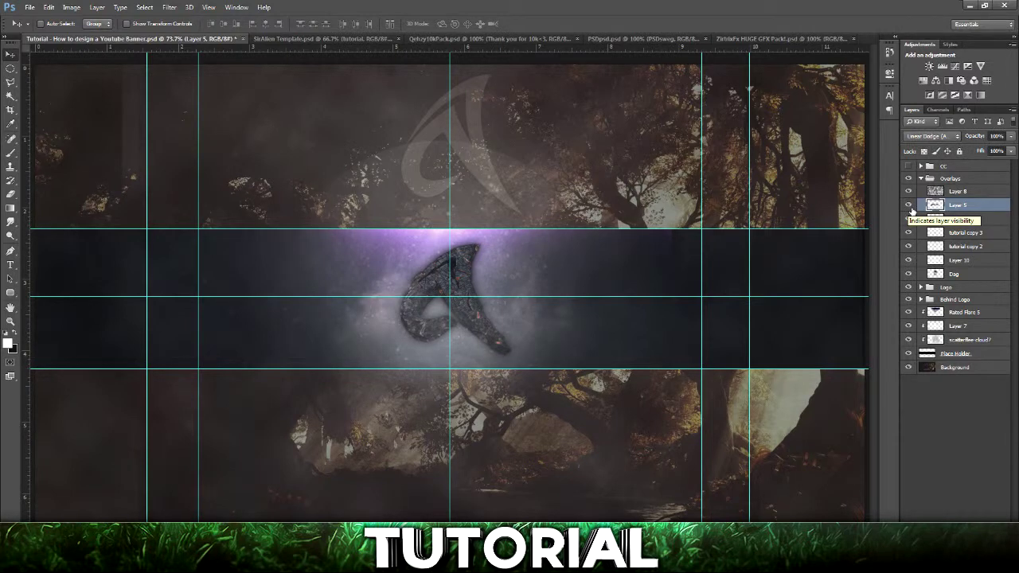
# Compare the banner with Layer 3 hidden and shown, with and without the CC group, leaving both visible
pyautogui.click(909, 218)
pyautogui.click(911, 220)
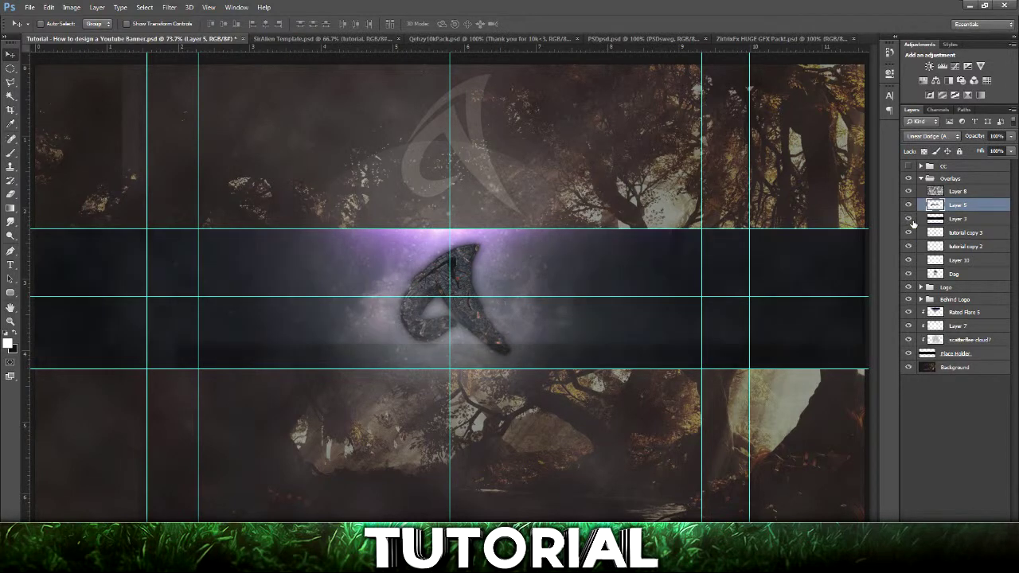
pyautogui.click(911, 221)
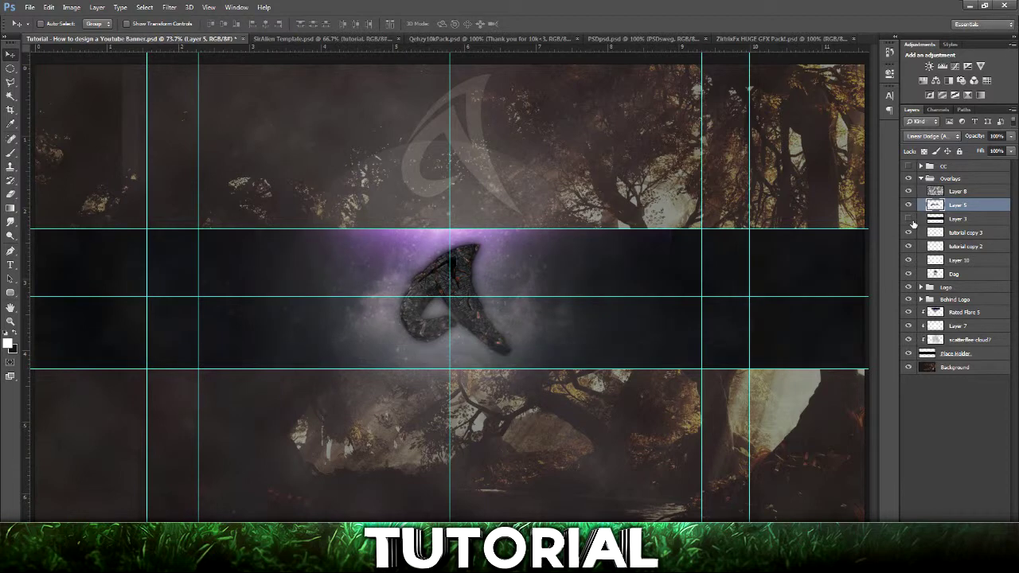
pyautogui.click(909, 166)
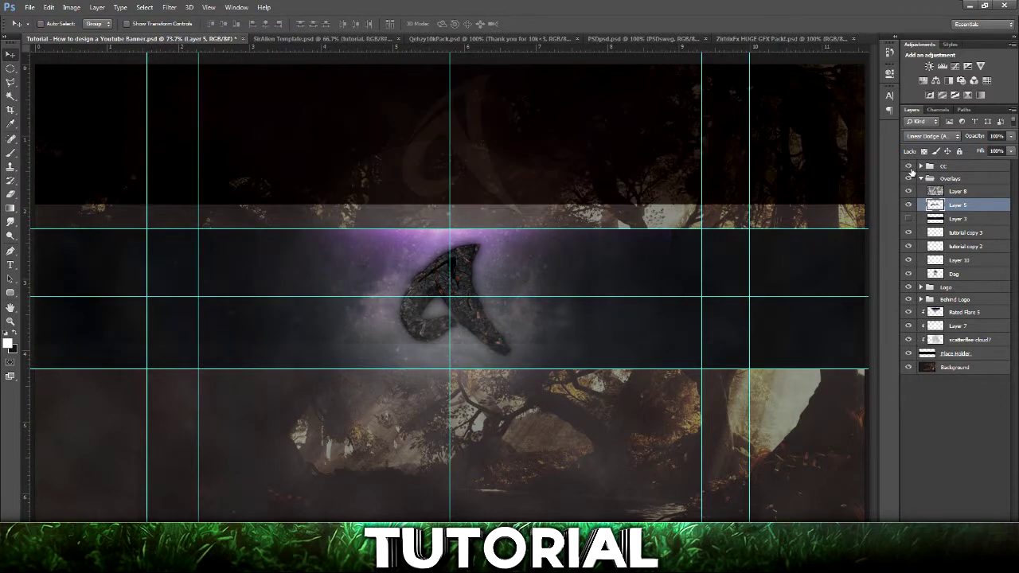
pyautogui.click(909, 166)
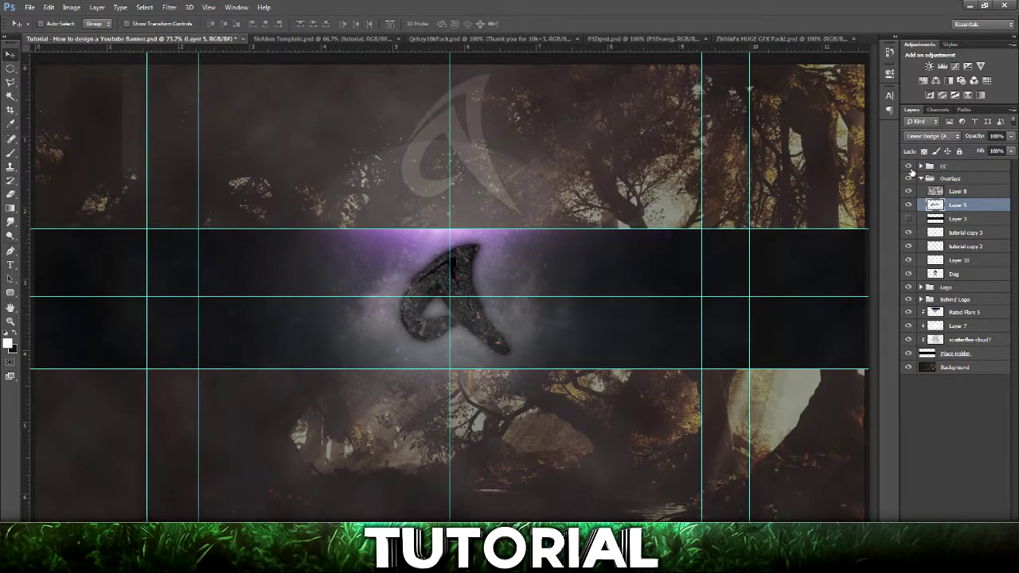
pyautogui.click(909, 167)
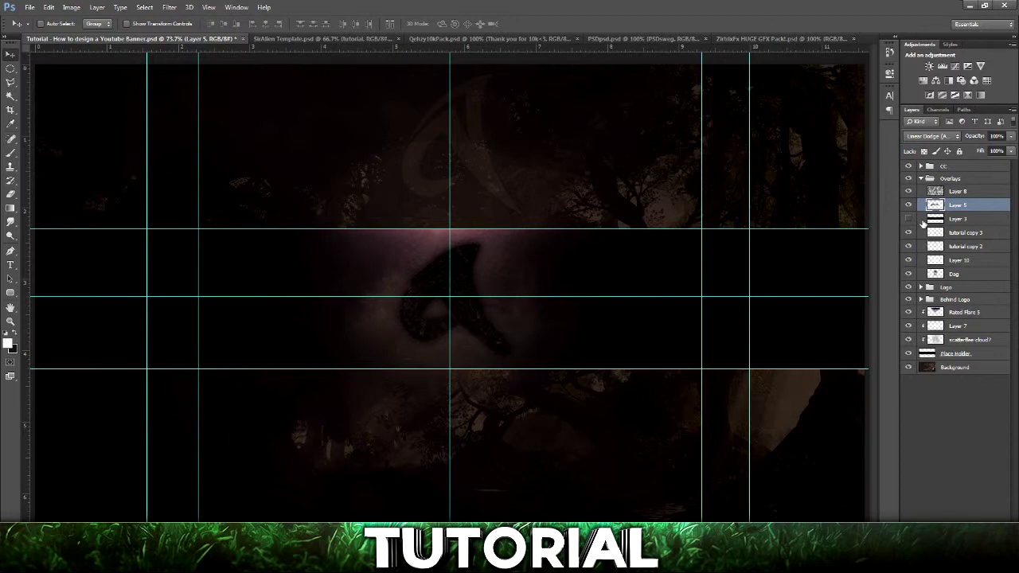
pyautogui.click(909, 218)
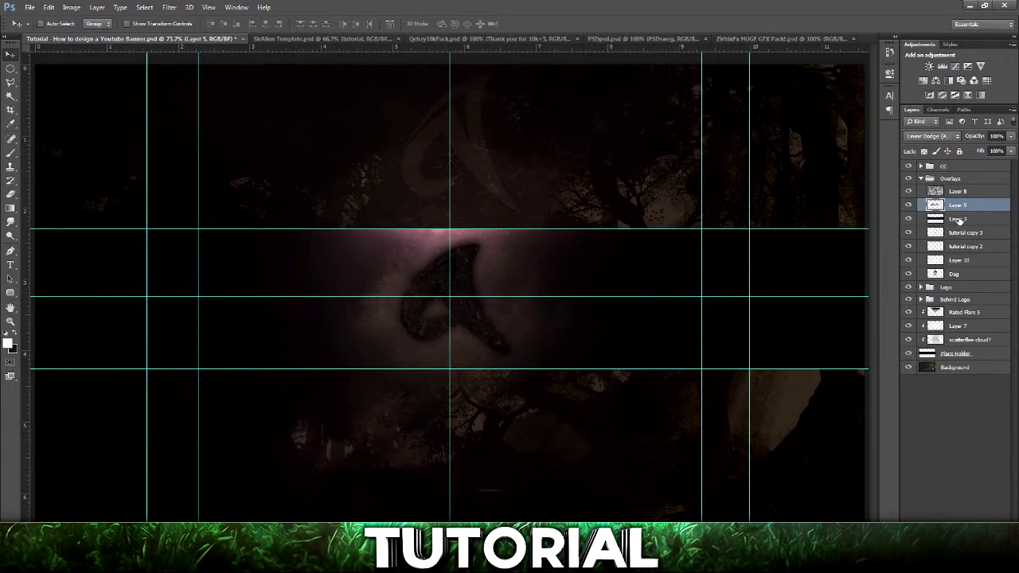
# Hide the guides and inspect tutorial copy 3, tutorial copy 2 and Layer 10 by toggling their visibility, collapsing the Overlays group
pyautogui.click(911, 234)
pyautogui.click(910, 233)
pyautogui.hotkey('ctrl', ';')
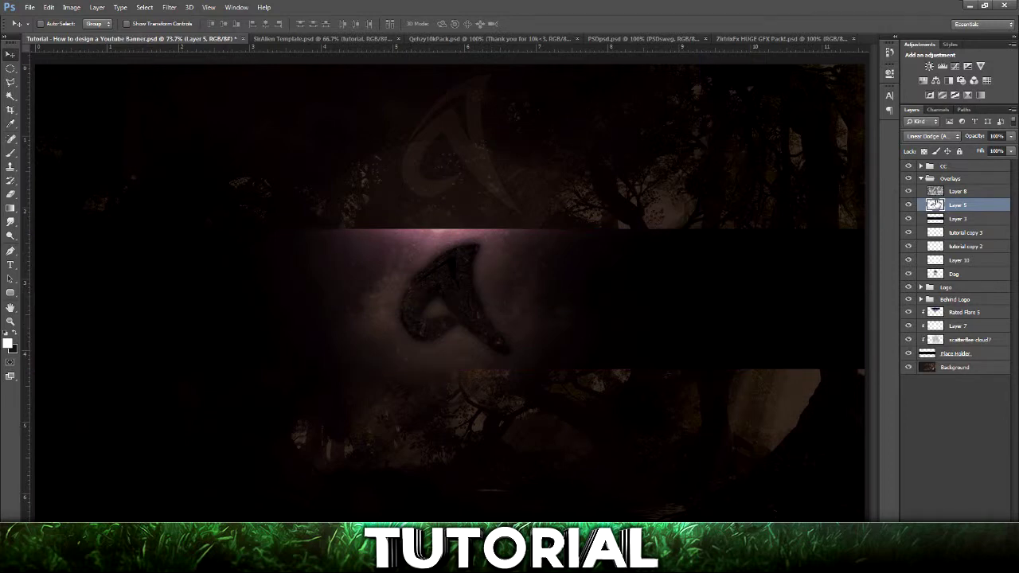
pyautogui.click(908, 246)
pyautogui.click(913, 249)
pyautogui.click(909, 260)
pyautogui.click(910, 262)
pyautogui.click(910, 262)
pyautogui.click(910, 262)
pyautogui.click(910, 262)
pyautogui.click(923, 179)
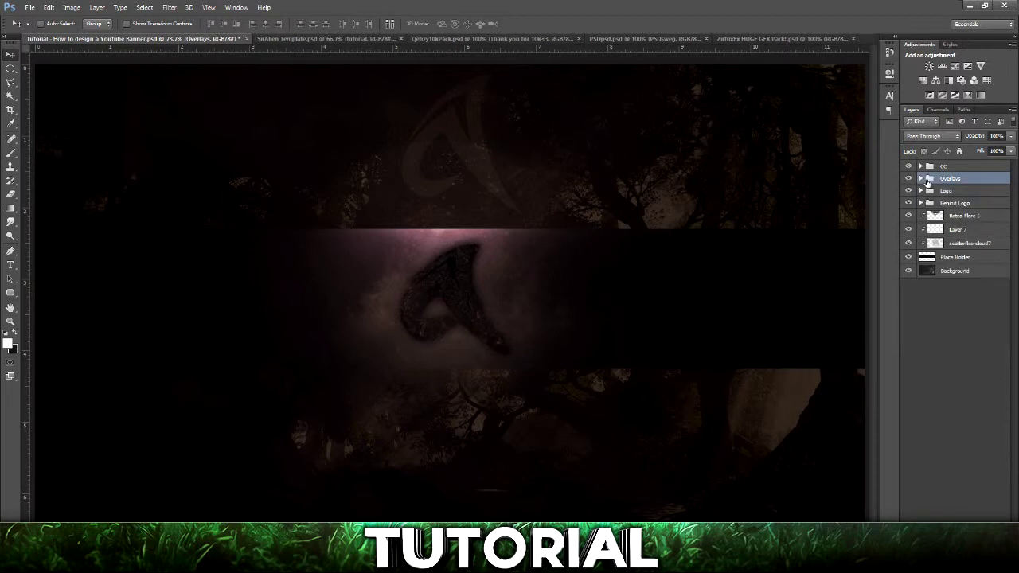
# Expand the Logo group and examine the effect of its Curves 1 adjustment by toggling its visibility
pyautogui.click(921, 191)
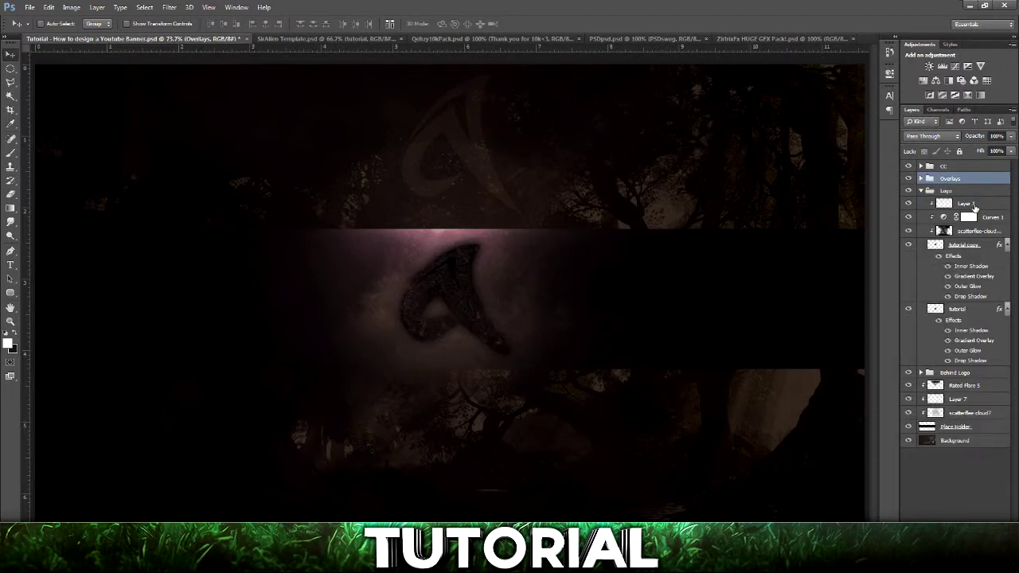
pyautogui.click(974, 207)
pyautogui.click(992, 220)
pyautogui.click(909, 217)
pyautogui.click(910, 219)
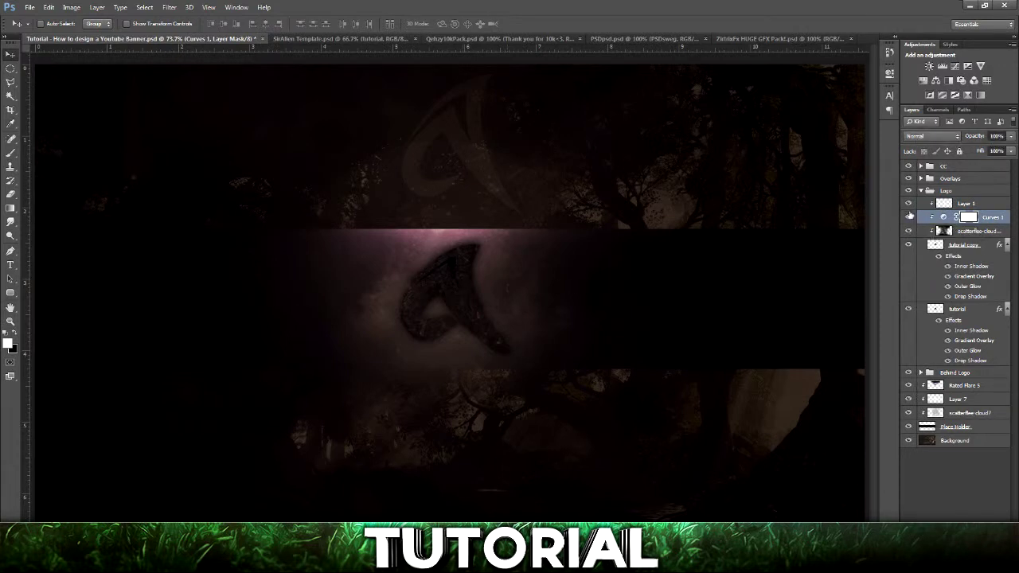
pyautogui.click(1005, 221)
pyautogui.click(890, 53)
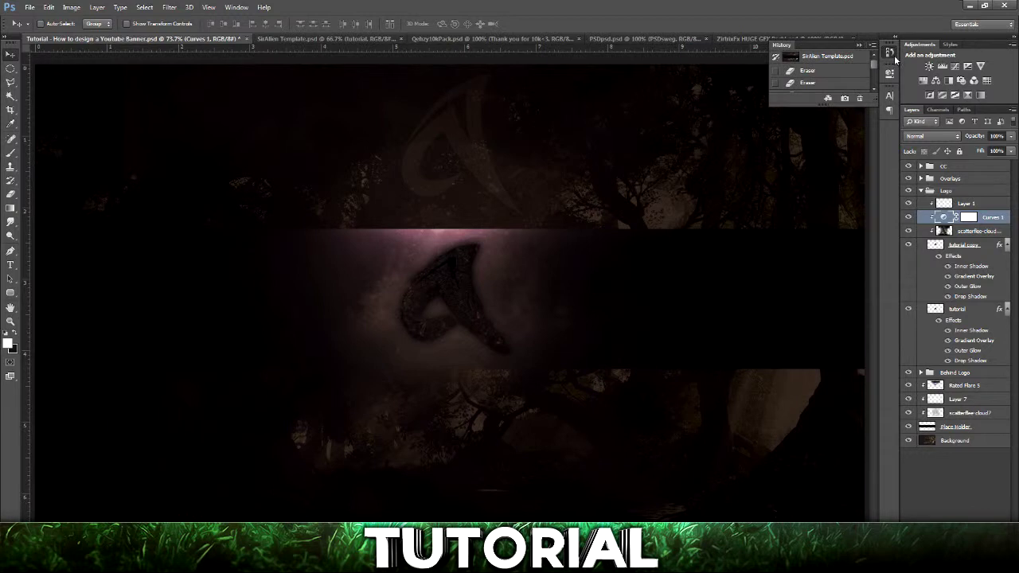
pyautogui.click(890, 52)
pyautogui.click(890, 73)
pyautogui.click(890, 78)
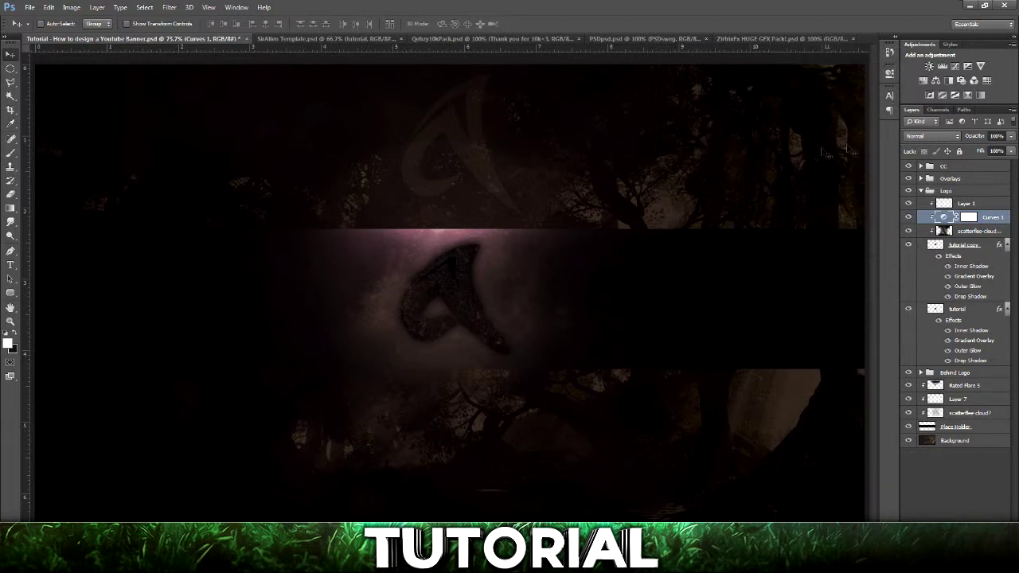
# Examine the tutorial copy layer and the expanded Behind Logo group, toggling the Texture3 (7) layer's visibility
pyautogui.click(965, 246)
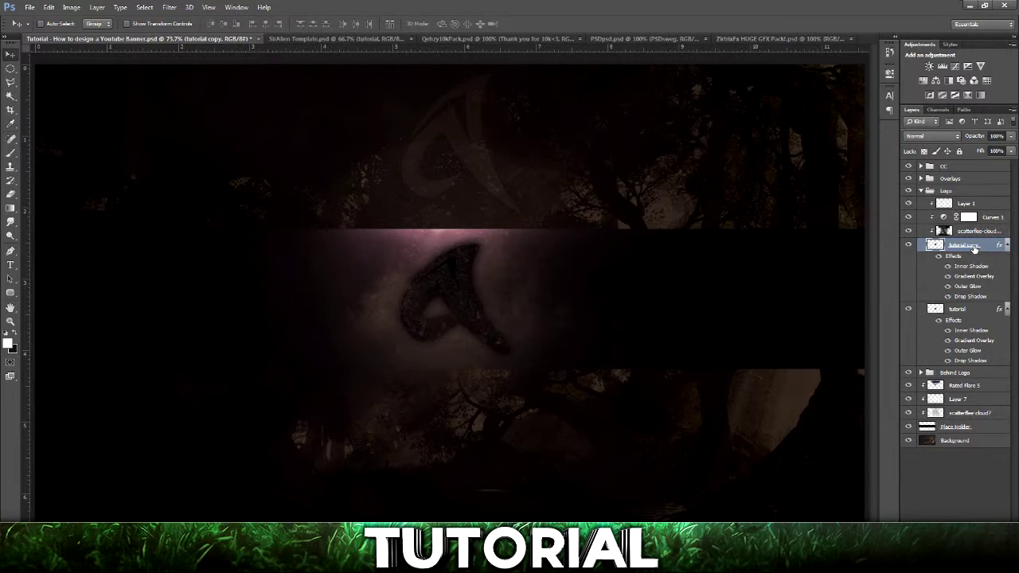
pyautogui.click(922, 375)
pyautogui.scroll(-1, 920, 371)
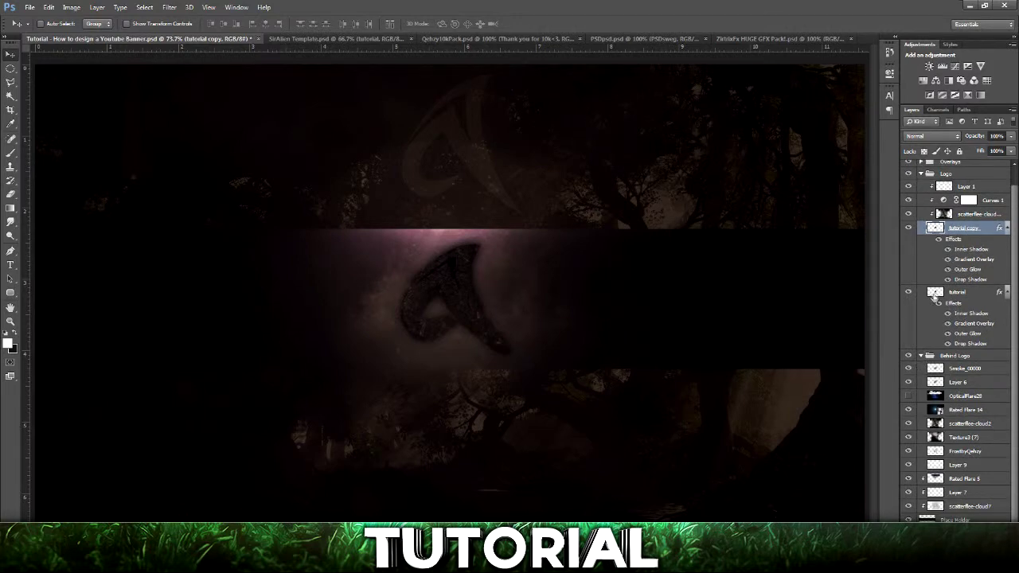
pyautogui.scroll(1, 936, 295)
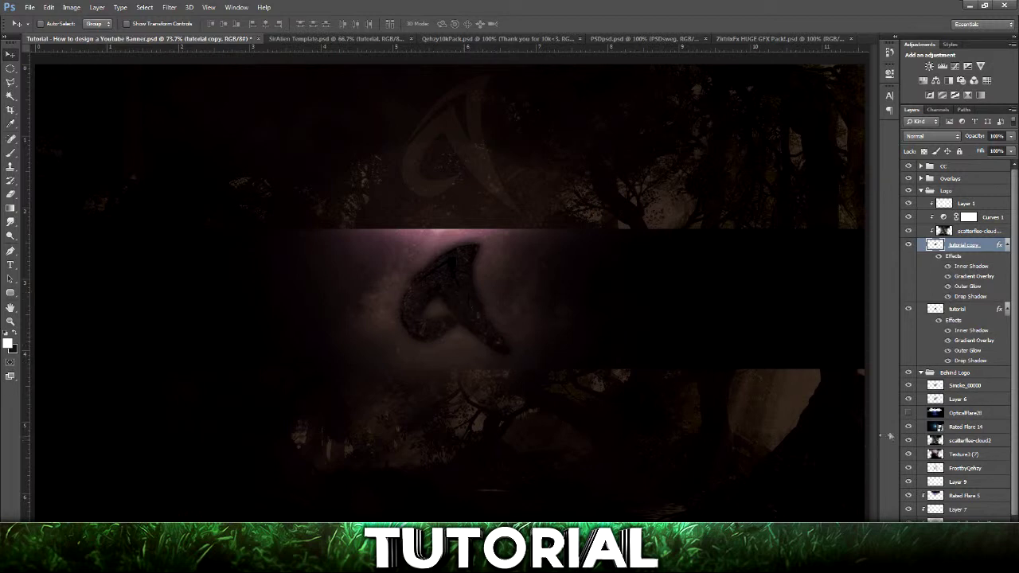
pyautogui.scroll(-1, 912, 427)
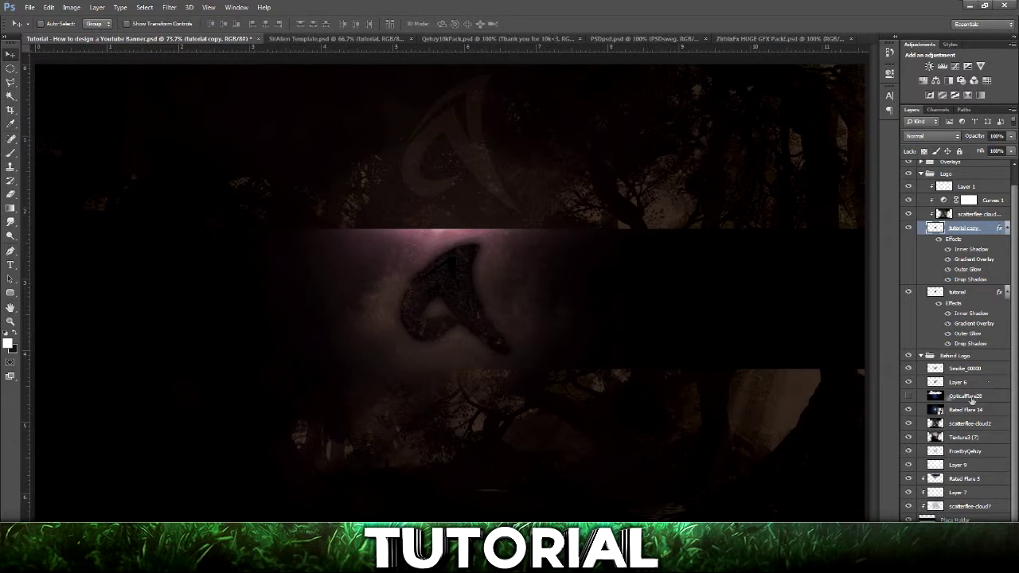
pyautogui.click(913, 438)
pyautogui.click(913, 439)
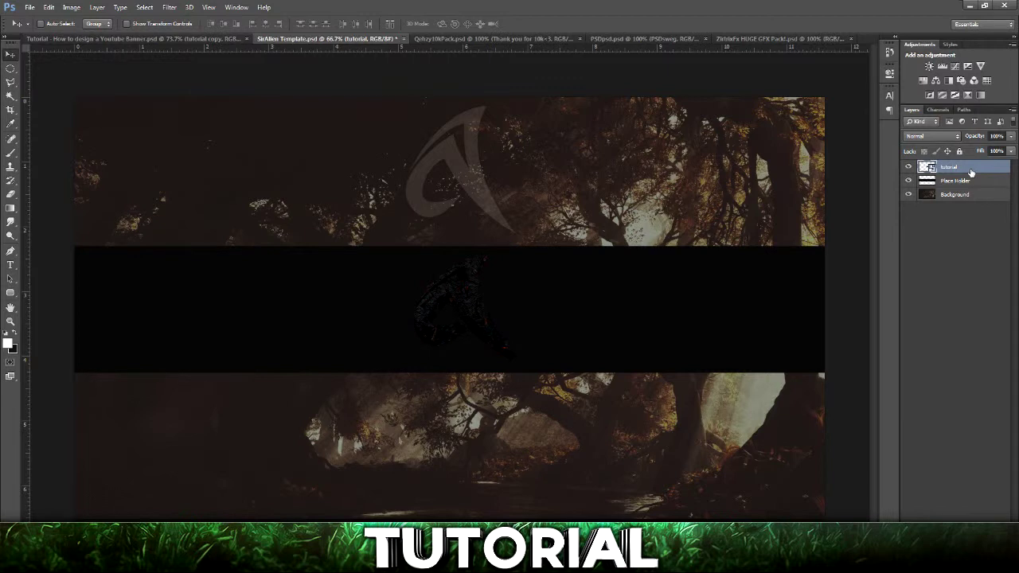
# Duplicate the tutorial layer twice in the SirAlien Template document and select all three logo layers
pyautogui.hotkey('ctrl', 'j')
pyautogui.hotkey('ctrl', 'j')
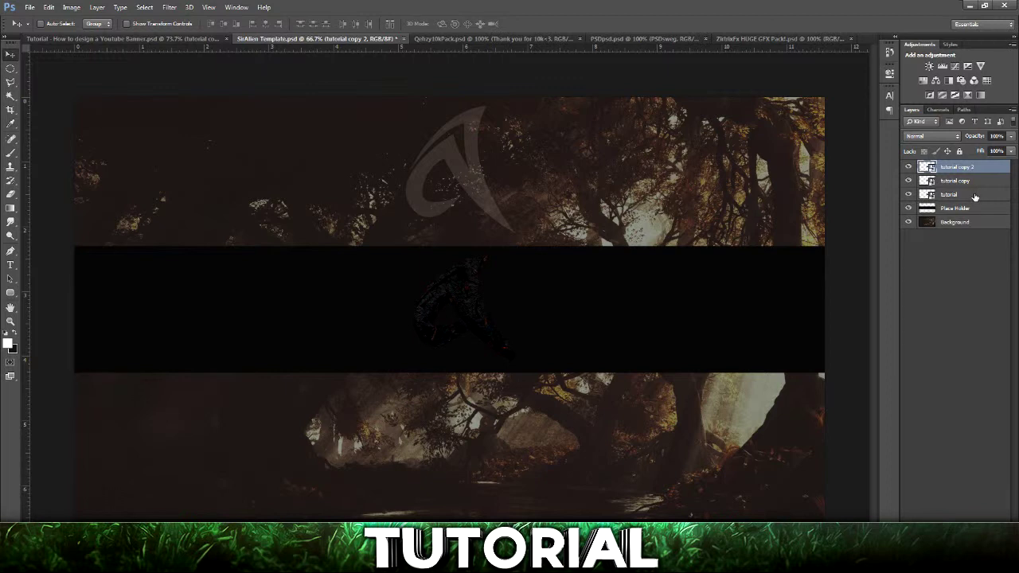
pyautogui.keyDown('shift'); pyautogui.click(974, 195); pyautogui.keyUp('shift')
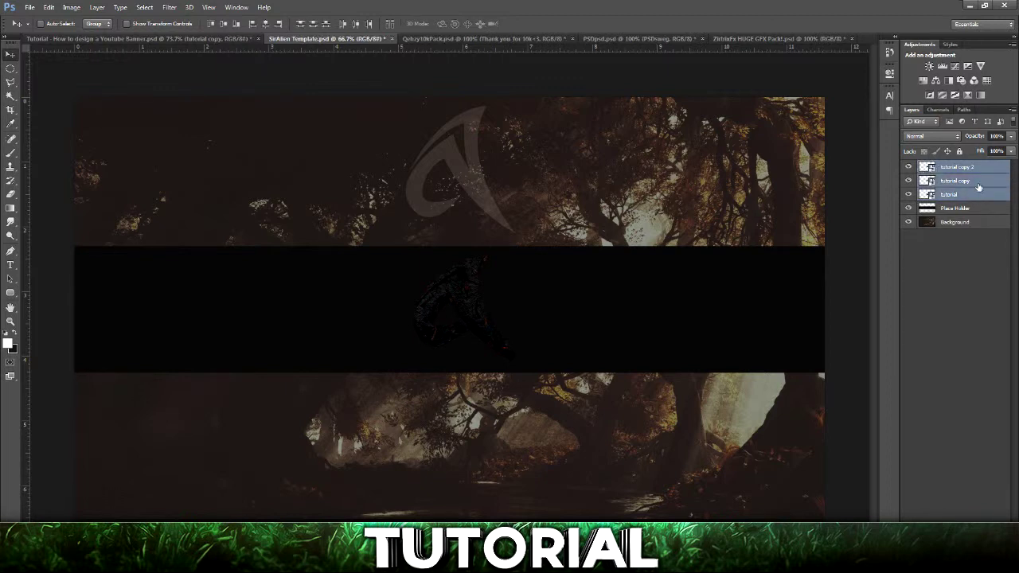
# Rasterize the tutorial, tutorial copy and tutorial copy 2 layers
pyautogui.rightClick(960, 183)
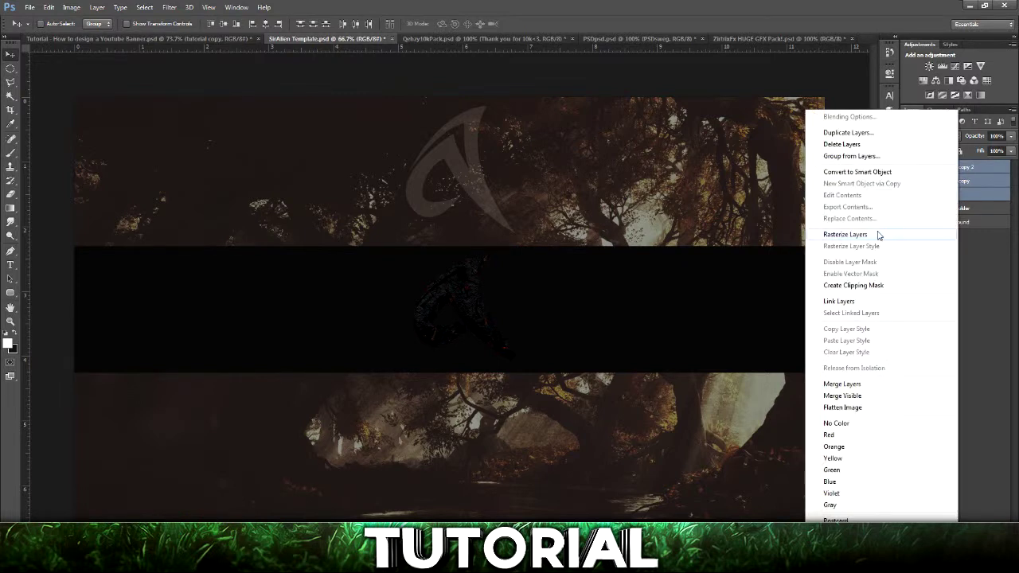
pyautogui.click(846, 234)
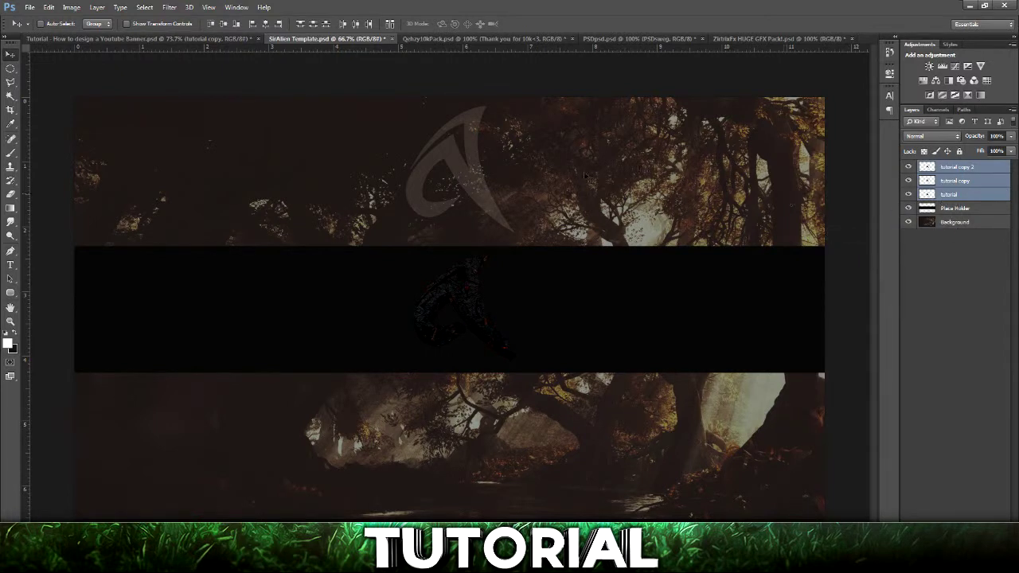
pyautogui.click(966, 199)
pyautogui.click(966, 186)
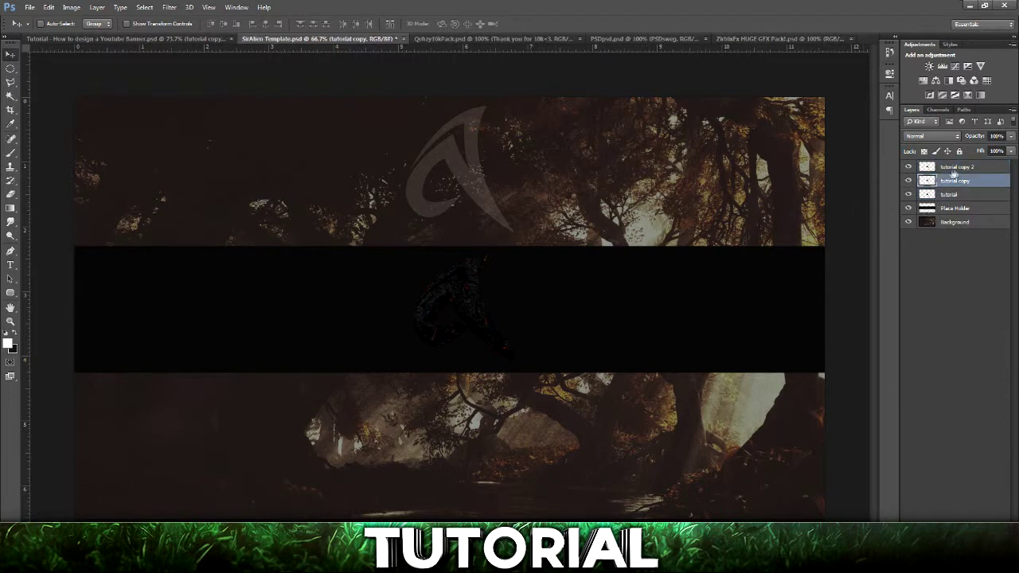
pyautogui.click(954, 167)
# Hide tutorial copy and tutorial copy 2, leaving only the original tutorial logo layer visible
pyautogui.click(908, 180)
pyautogui.click(908, 195)
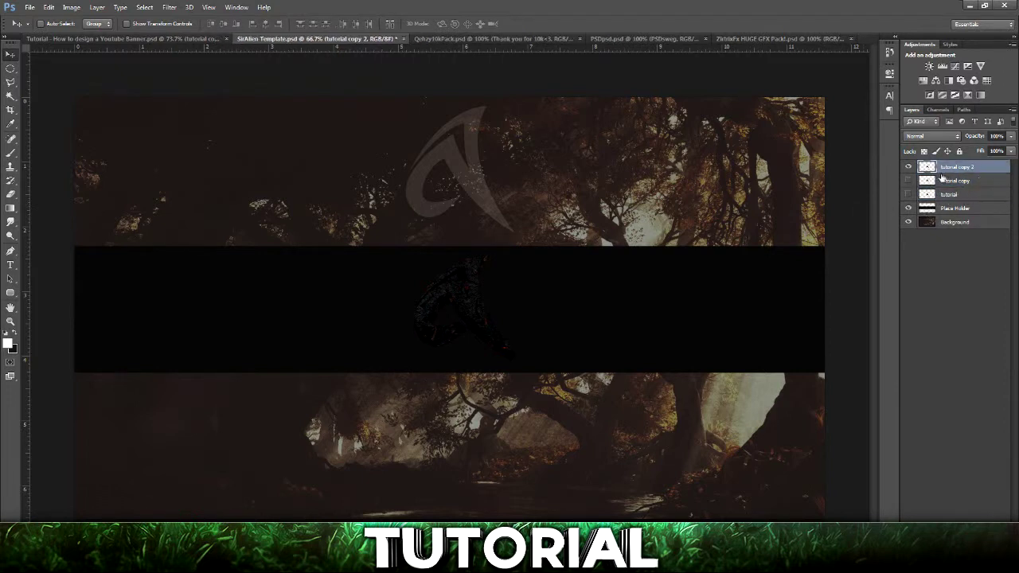
pyautogui.click(908, 167)
pyautogui.click(909, 194)
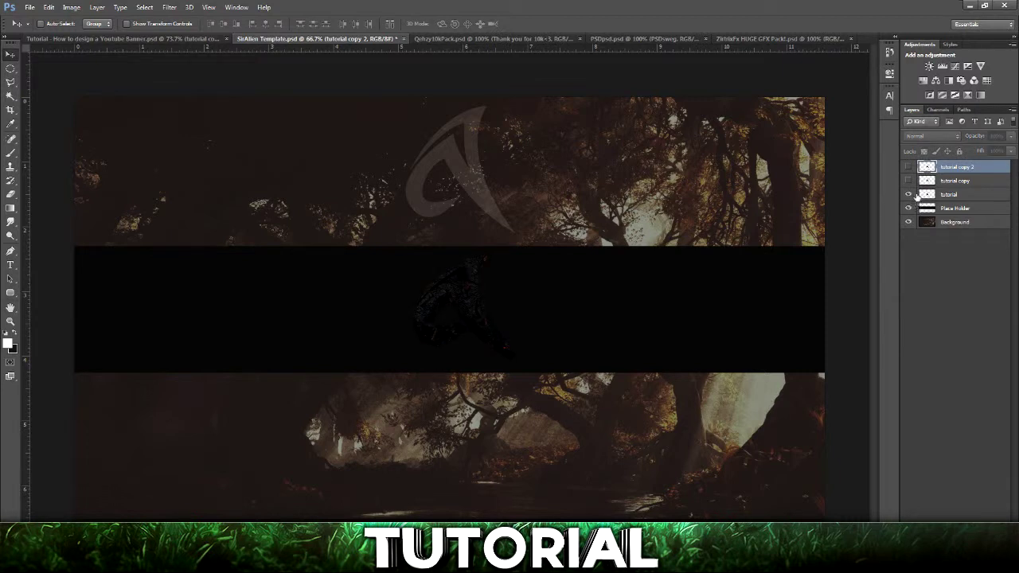
# Add a black drop shadow with the Normal blend mode to the tutorial layer
pyautogui.click(984, 201)
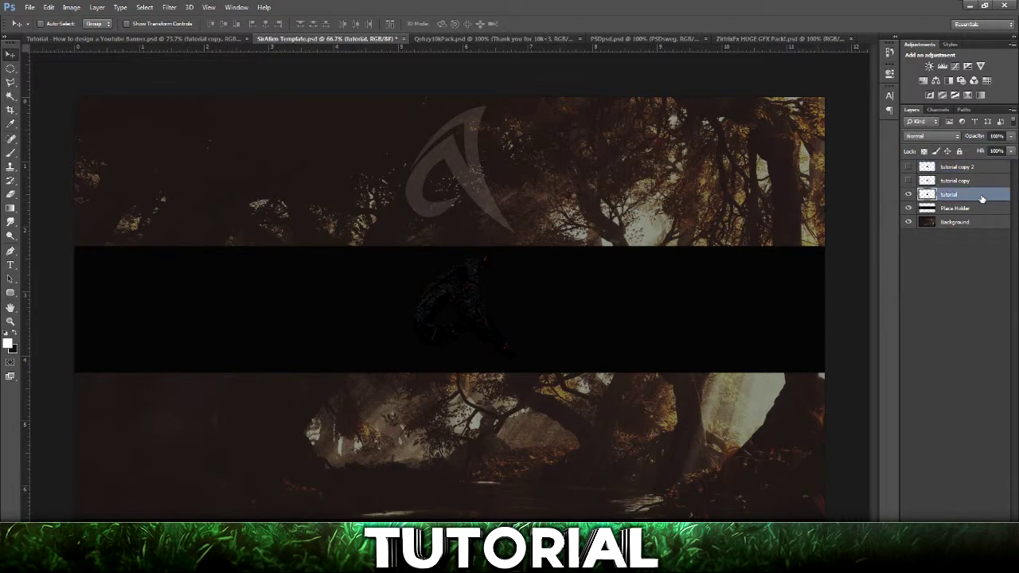
pyautogui.doubleClick(982, 198)
pyautogui.moveTo(802, 141); pyautogui.dragTo(526, 141)
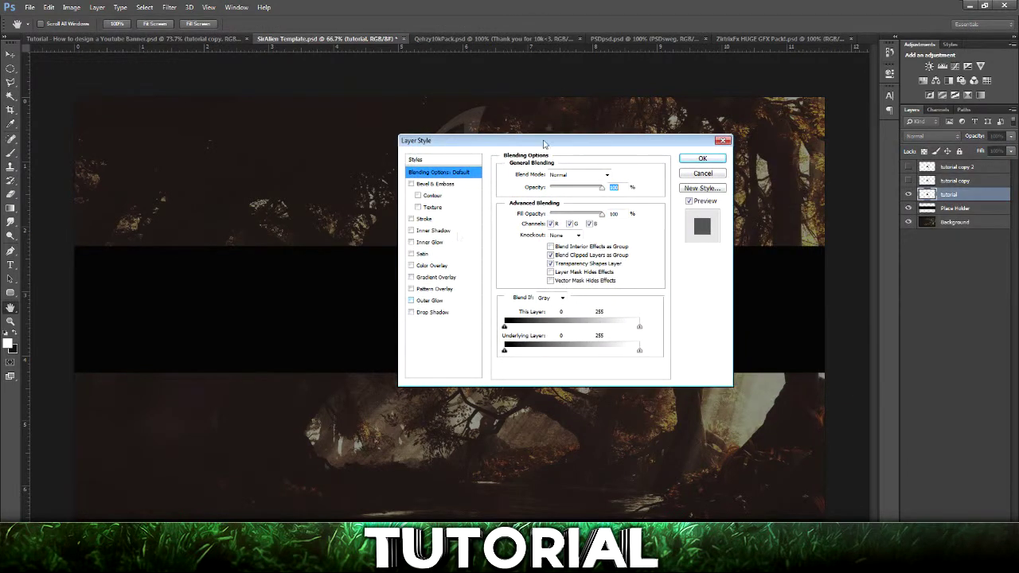
pyautogui.moveTo(557, 146); pyautogui.dragTo(212, 147)
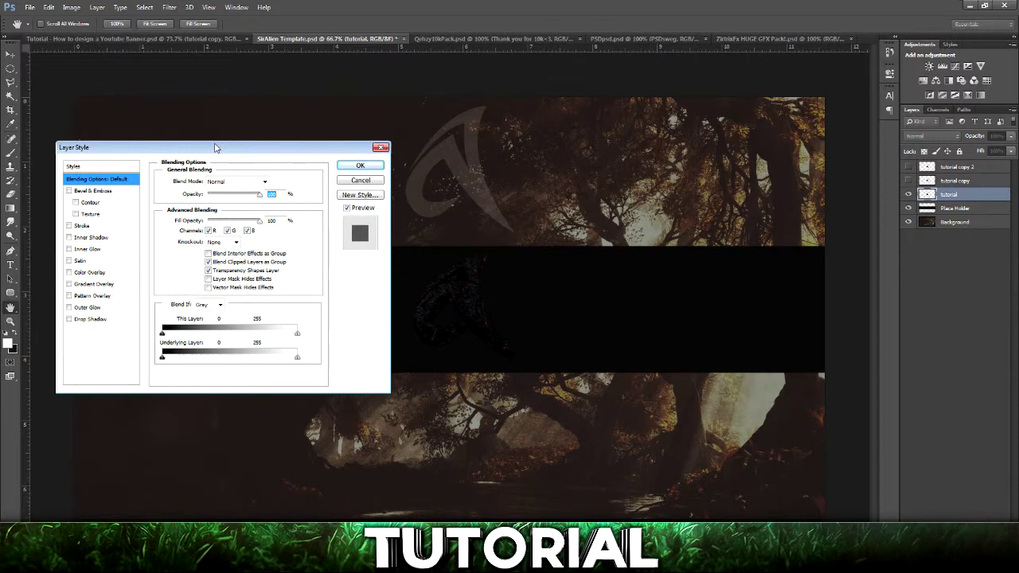
pyautogui.click(85, 319)
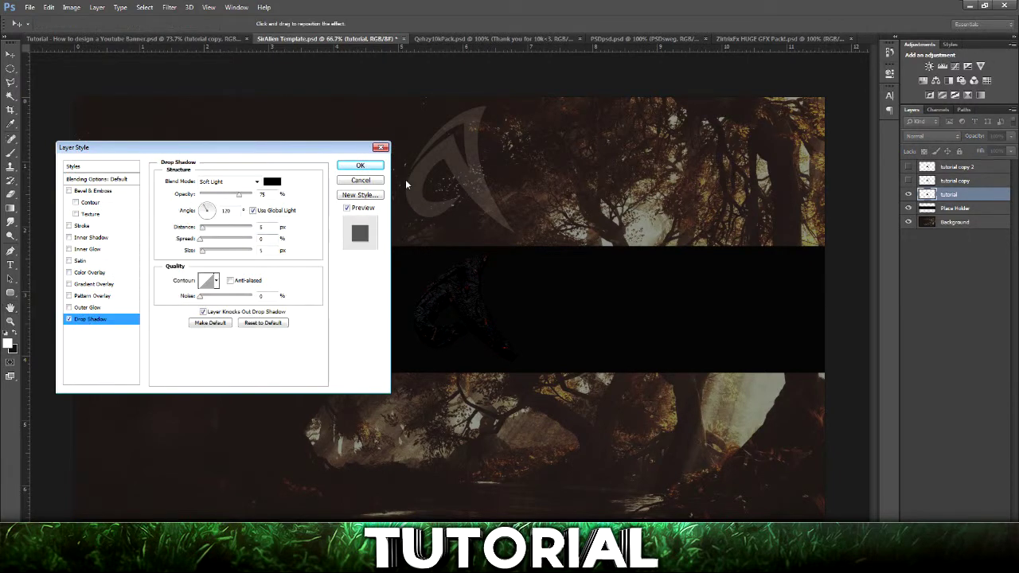
pyautogui.click(227, 183)
pyautogui.click(226, 193)
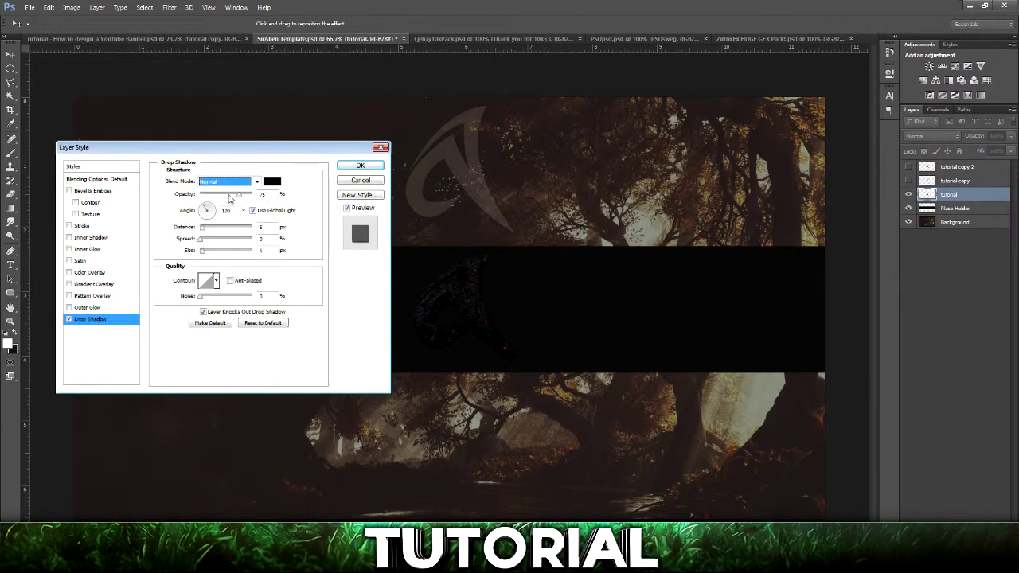
# Turn off global light for the drop shadow and set its angle to 90°, distance to 0 px and opacity to 42%
pyautogui.click(254, 211)
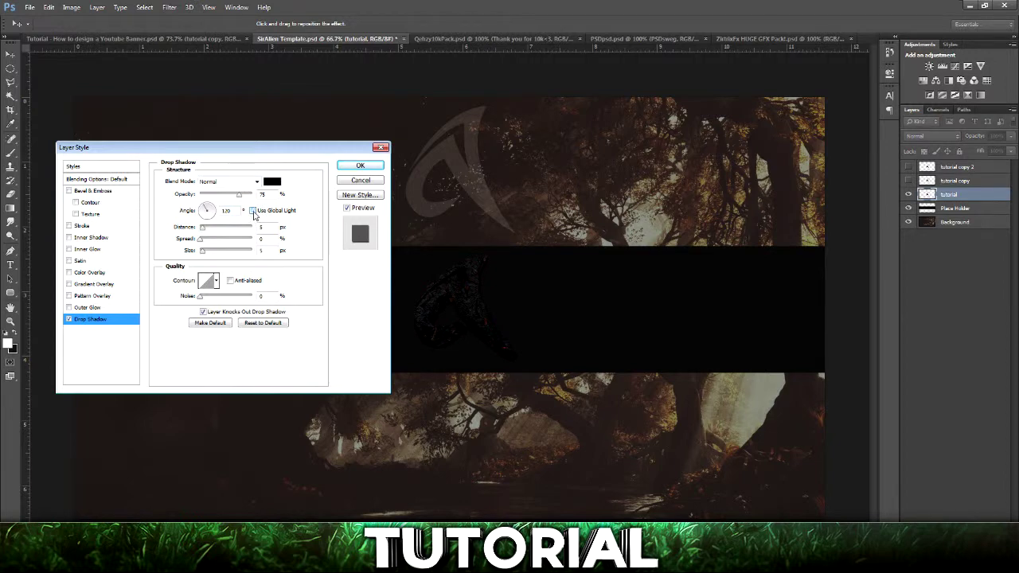
pyautogui.write('90')
pyautogui.moveTo(203, 230); pyautogui.dragTo(199, 230)
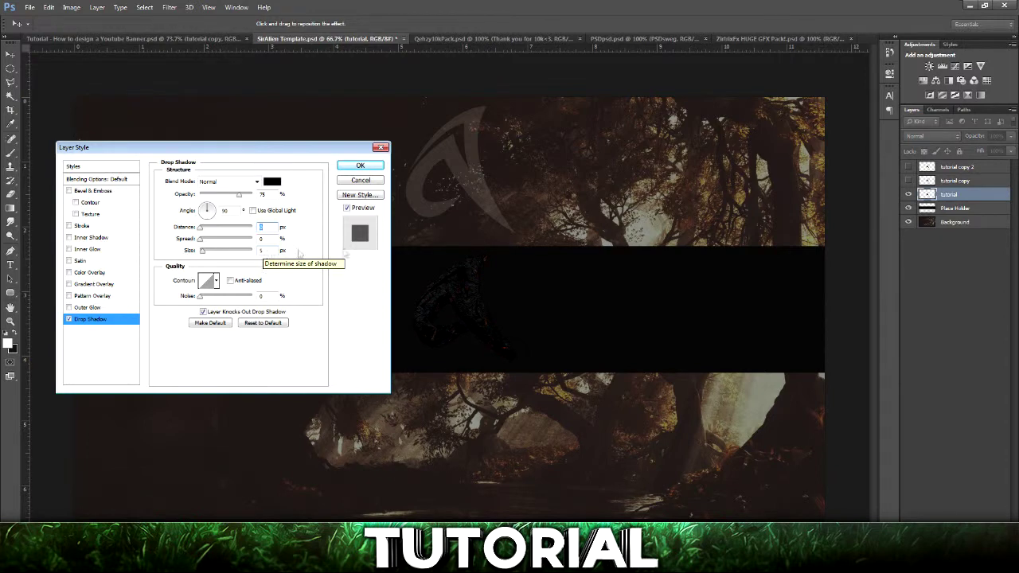
pyautogui.moveTo(230, 198); pyautogui.dragTo(223, 197)
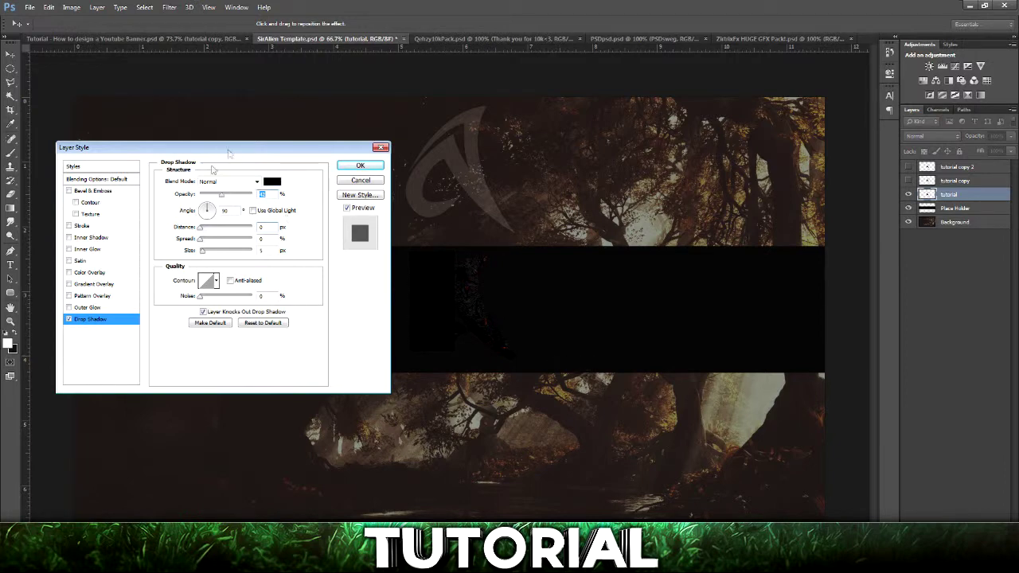
# Add an outer glow to the tutorial layer with Normal blend mode and color 000000
pyautogui.click(68, 307)
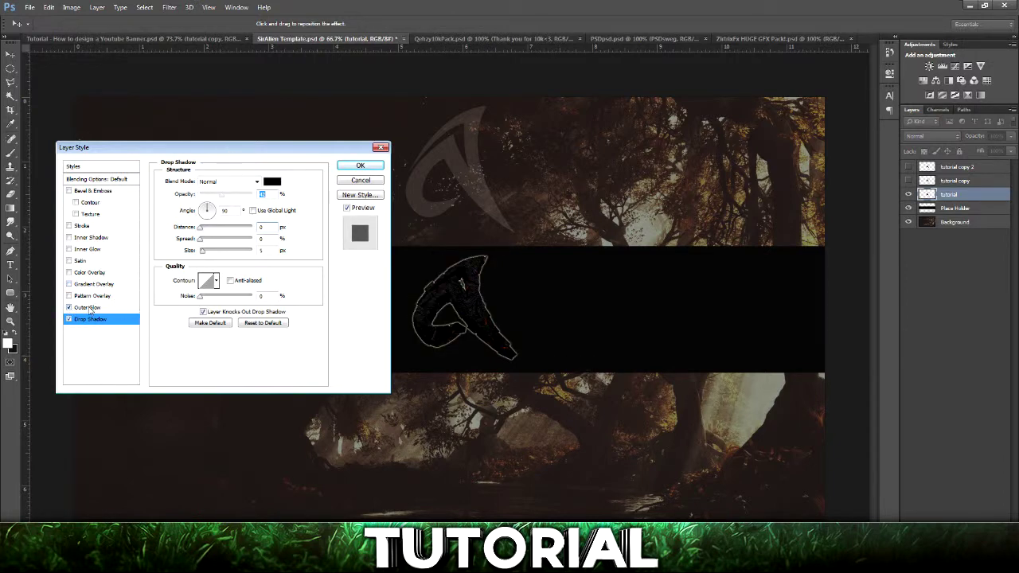
pyautogui.click(79, 307)
pyautogui.click(219, 183)
pyautogui.click(224, 181)
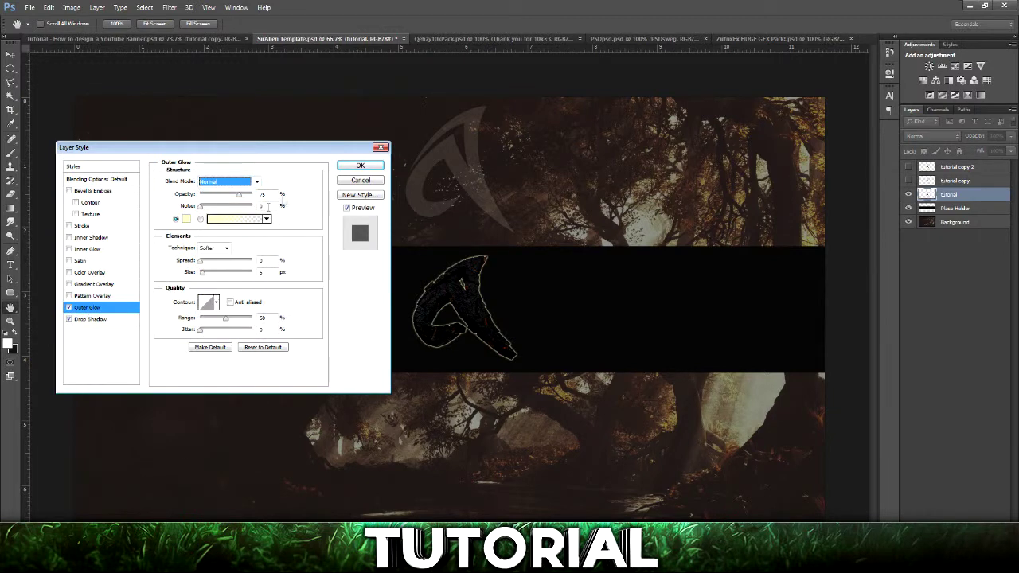
pyautogui.click(191, 220)
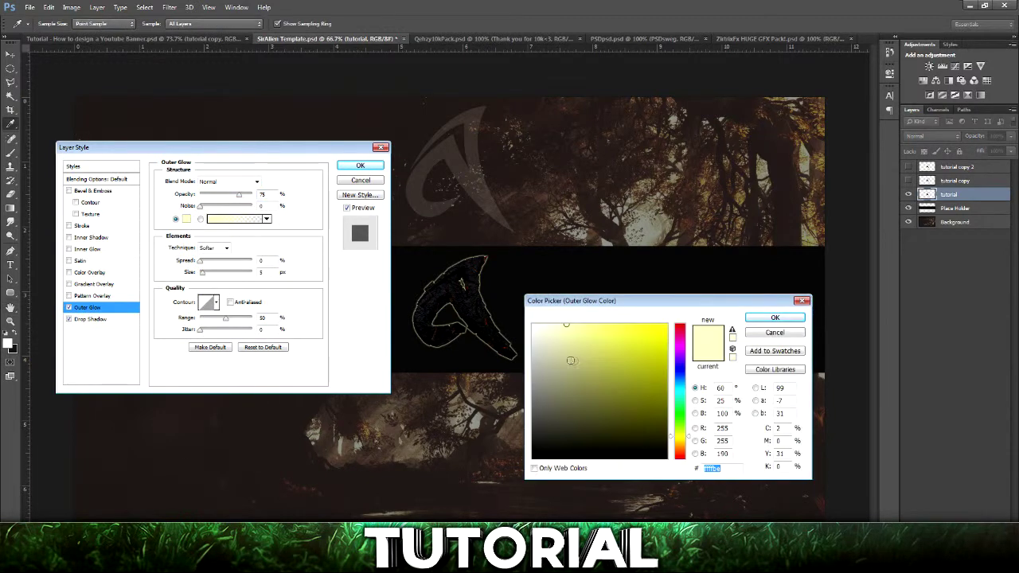
pyautogui.write('000000')
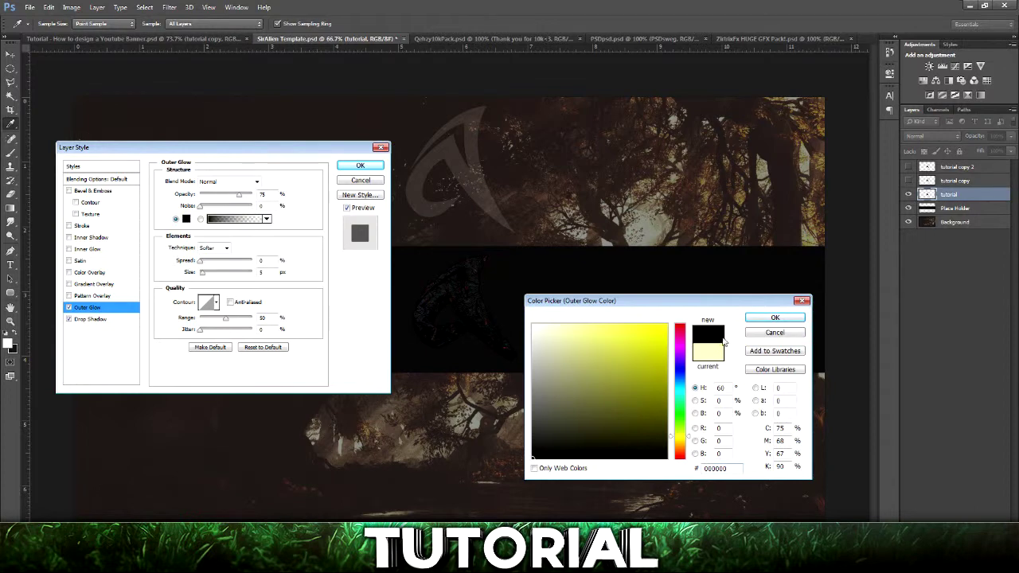
pyautogui.click(769, 322)
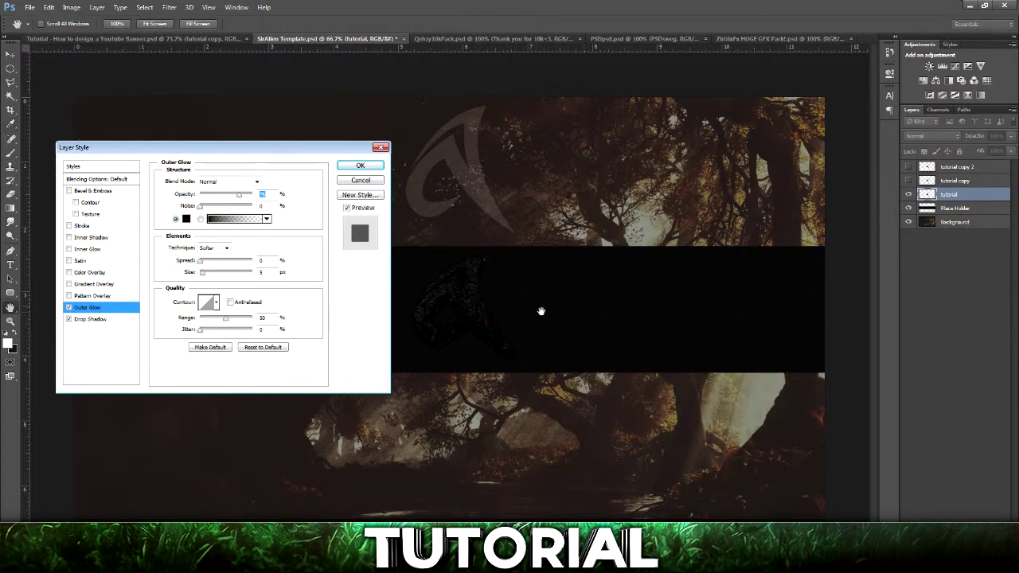
# Slightly enlarge the outer glow, then reduce the opacity of both the outer glow and the drop shadow
pyautogui.moveTo(202, 274); pyautogui.dragTo(207, 276)
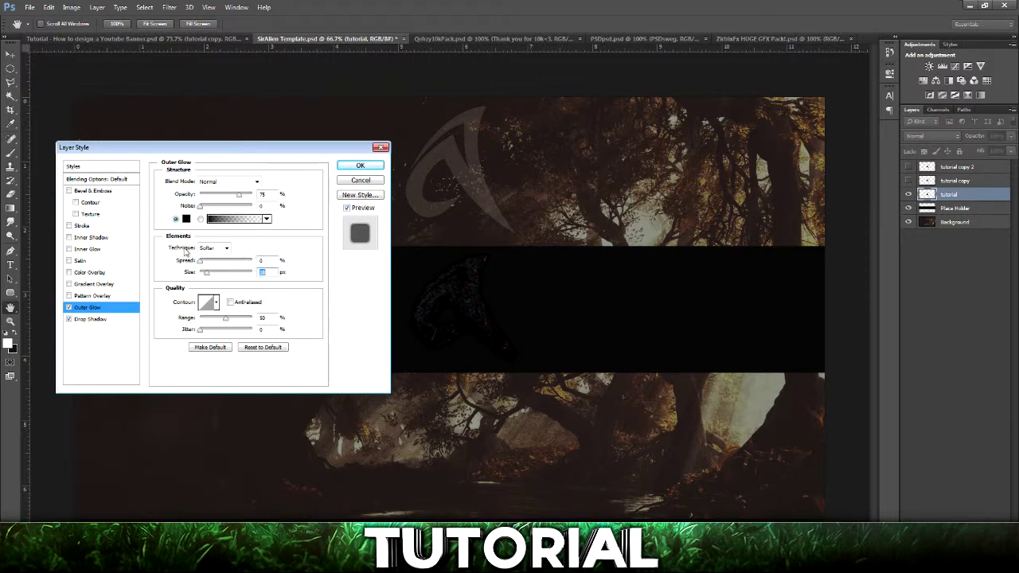
pyautogui.moveTo(237, 197); pyautogui.dragTo(225, 197)
pyautogui.click(92, 320)
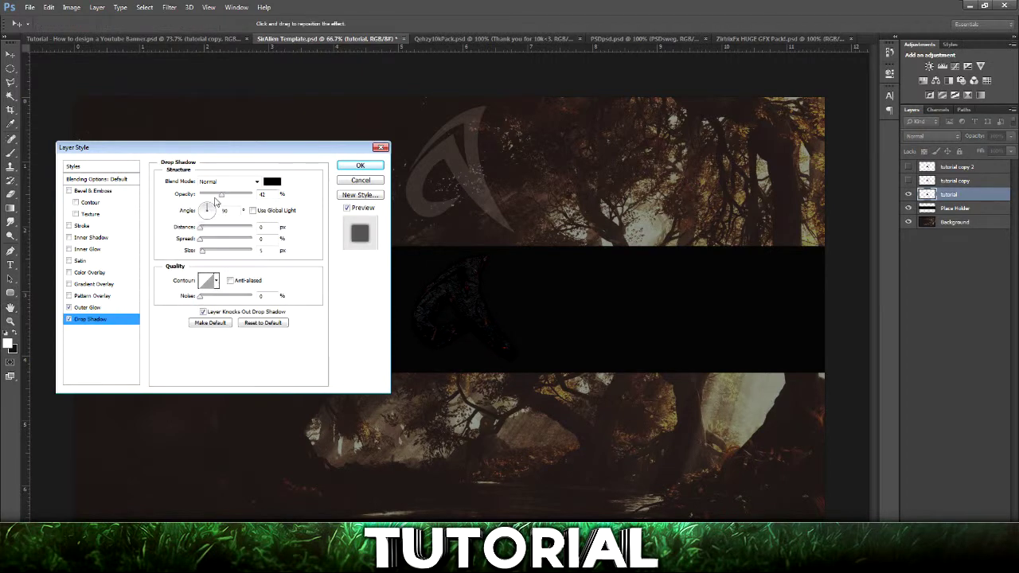
pyautogui.moveTo(224, 200); pyautogui.dragTo(217, 198)
# Add a reversed black-and-white gradient overlay with the Reflected style to the tutorial layer
pyautogui.click(70, 285)
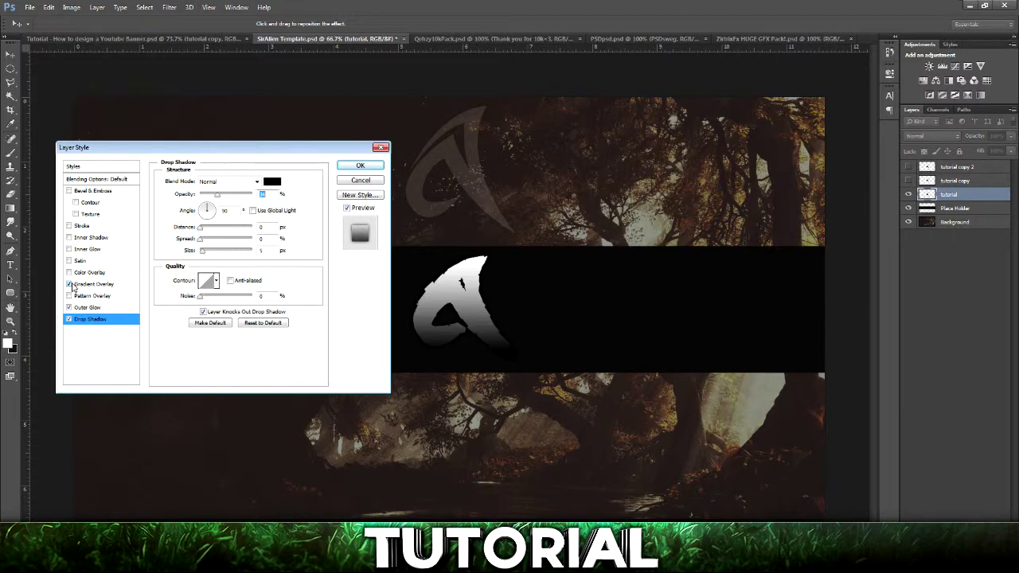
pyautogui.click(102, 287)
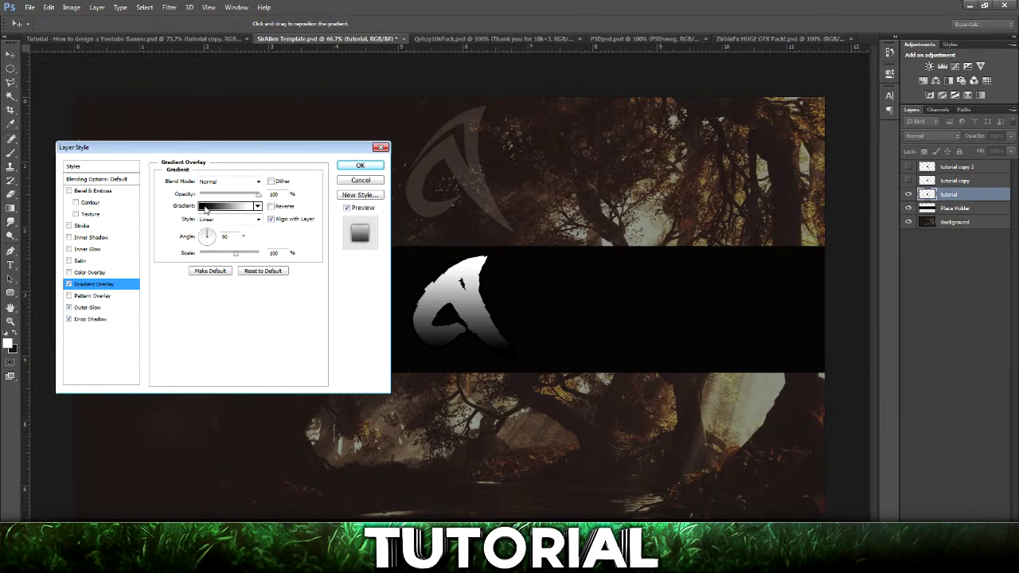
pyautogui.click(271, 207)
pyautogui.click(239, 219)
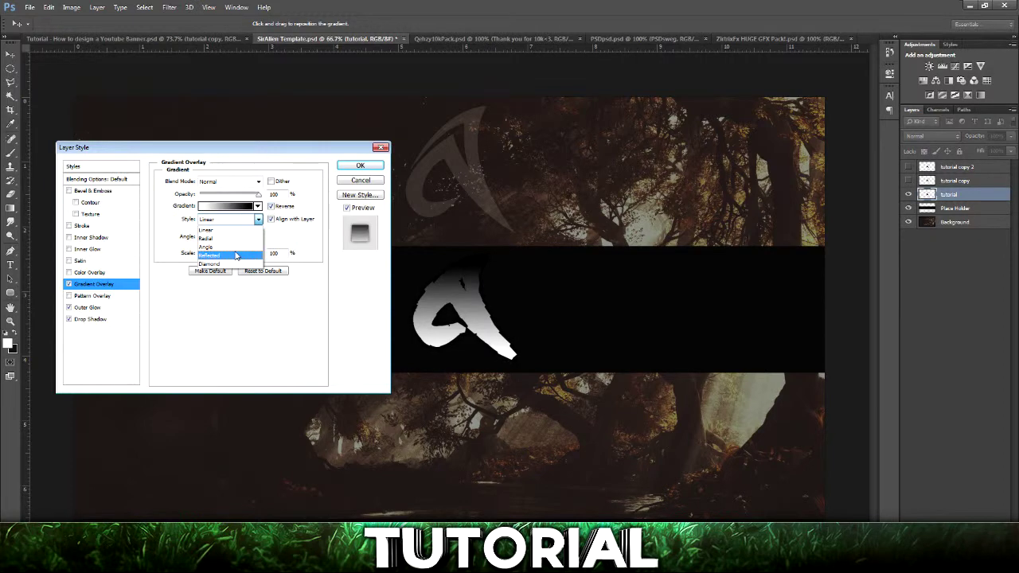
pyautogui.click(237, 253)
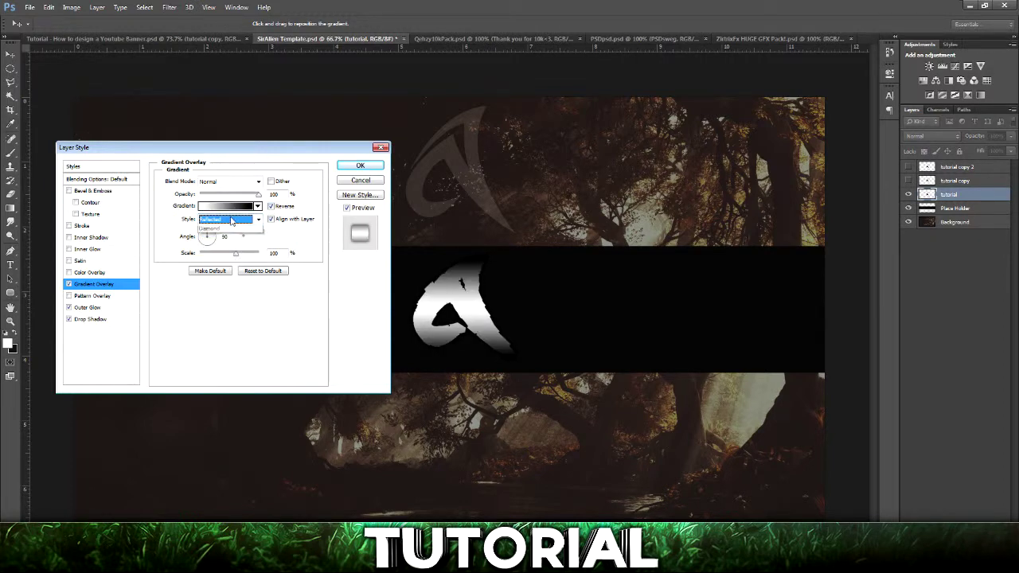
# Set the gradient overlay's blend mode to Overlay, its opacity to 33% and its angle to 0°
pyautogui.click(228, 182)
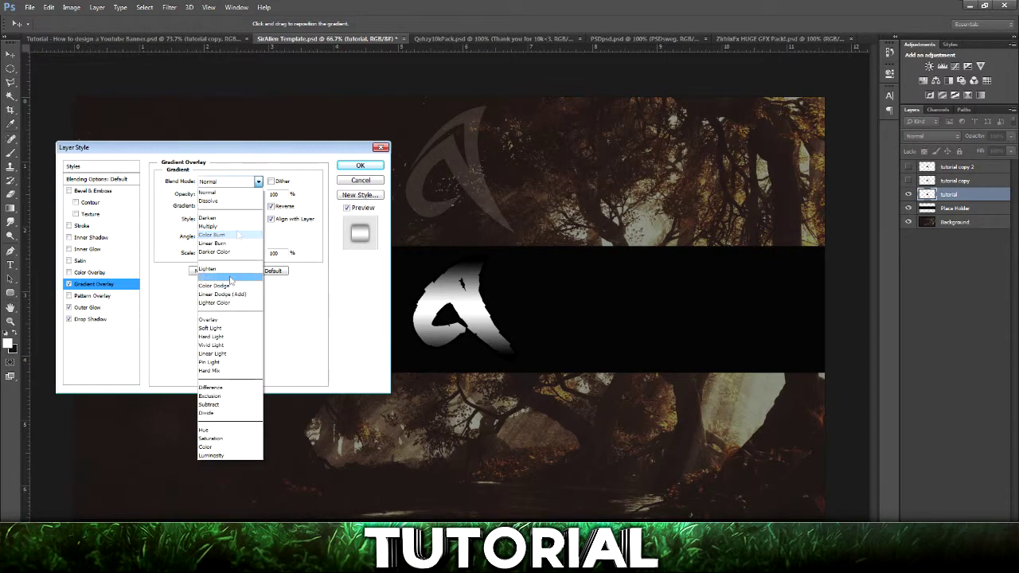
pyautogui.click(224, 312)
pyautogui.moveTo(257, 194); pyautogui.dragTo(224, 197)
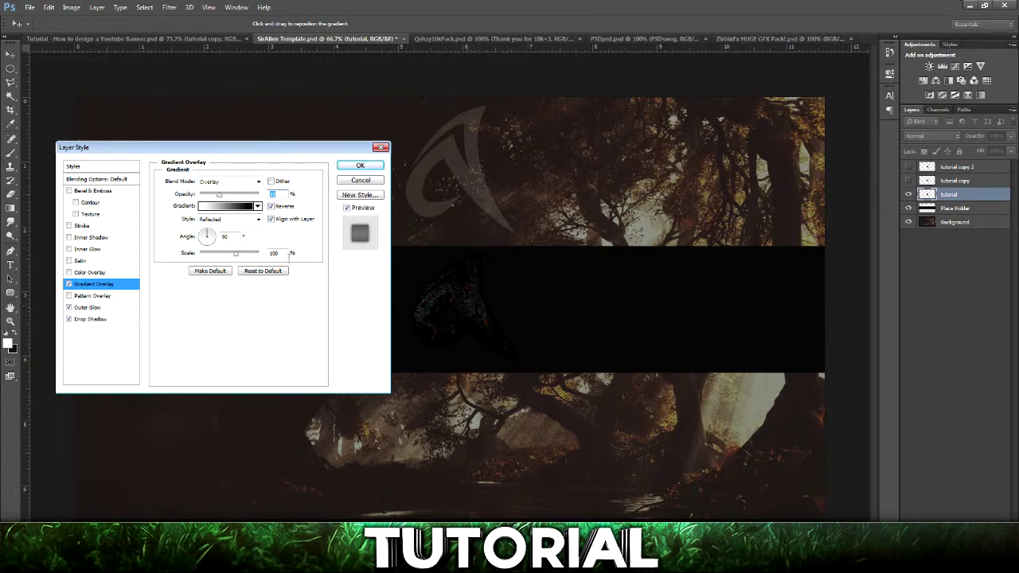
pyautogui.moveTo(220, 247); pyautogui.dragTo(305, 235)
pyautogui.press('Tab')
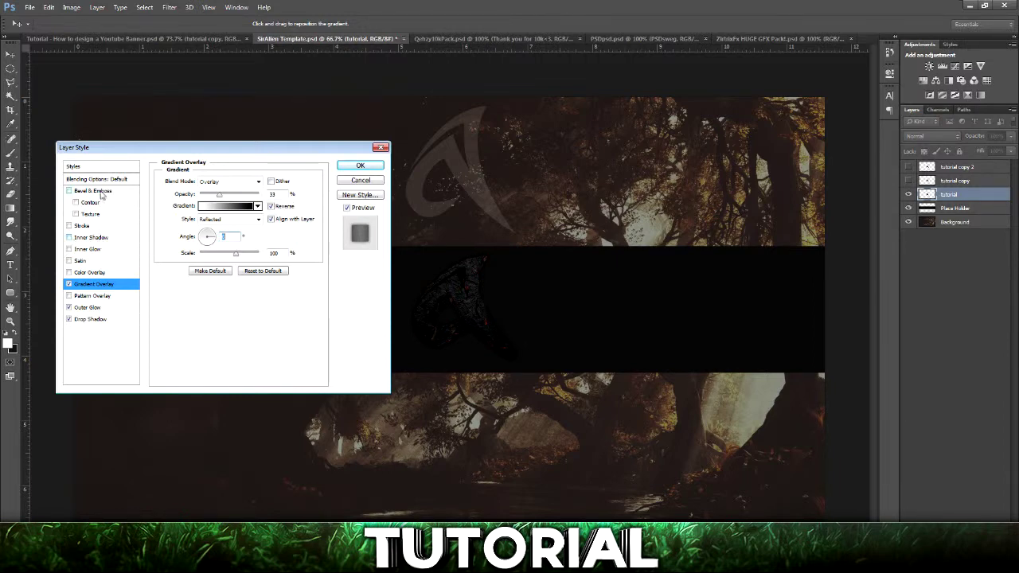
# Leave Bevel & Emboss off and add a white color overlay to the tutorial layer
pyautogui.click(69, 191)
pyautogui.click(69, 192)
pyautogui.click(68, 273)
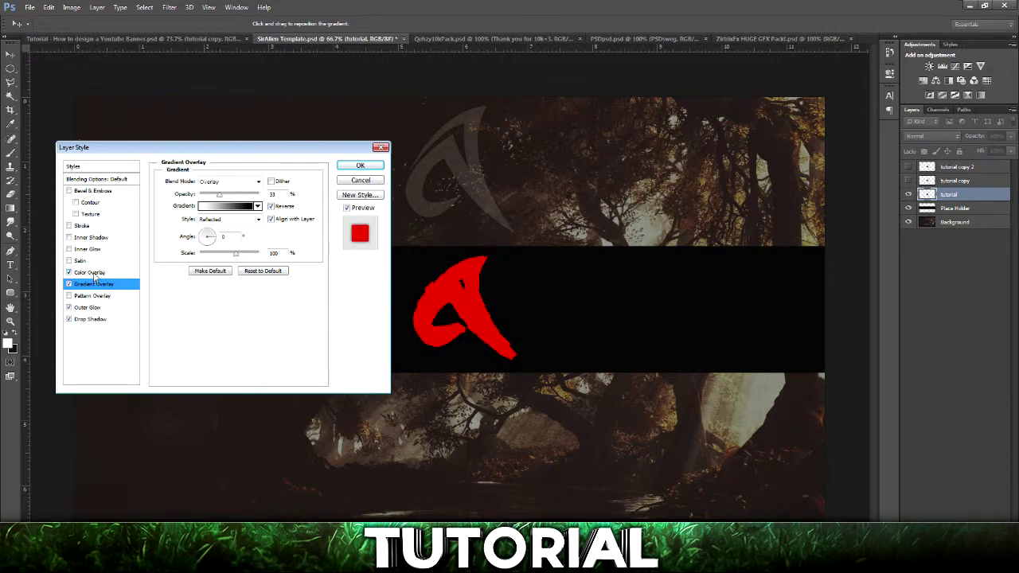
pyautogui.click(96, 277)
pyautogui.click(272, 181)
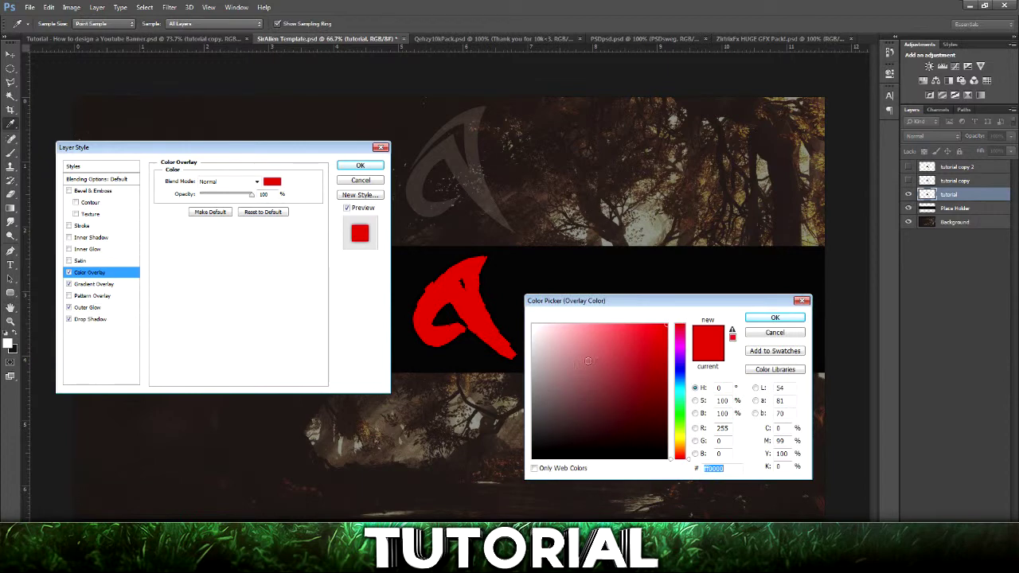
pyautogui.click(532, 326)
pyautogui.click(788, 319)
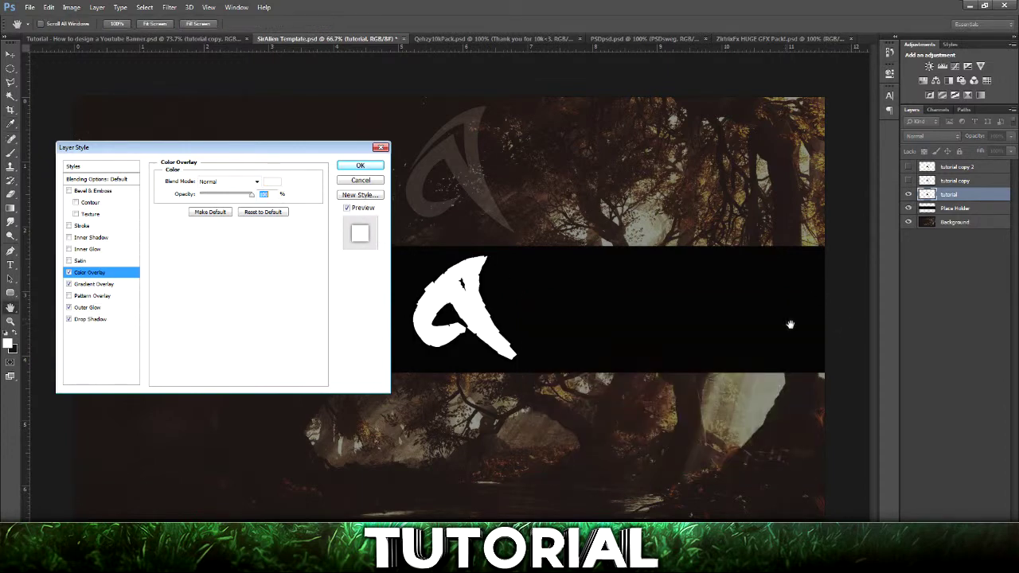
# Set the color overlay's blend mode to Overlay and reduce its opacity to slightly under half
pyautogui.click(236, 183)
pyautogui.click(226, 319)
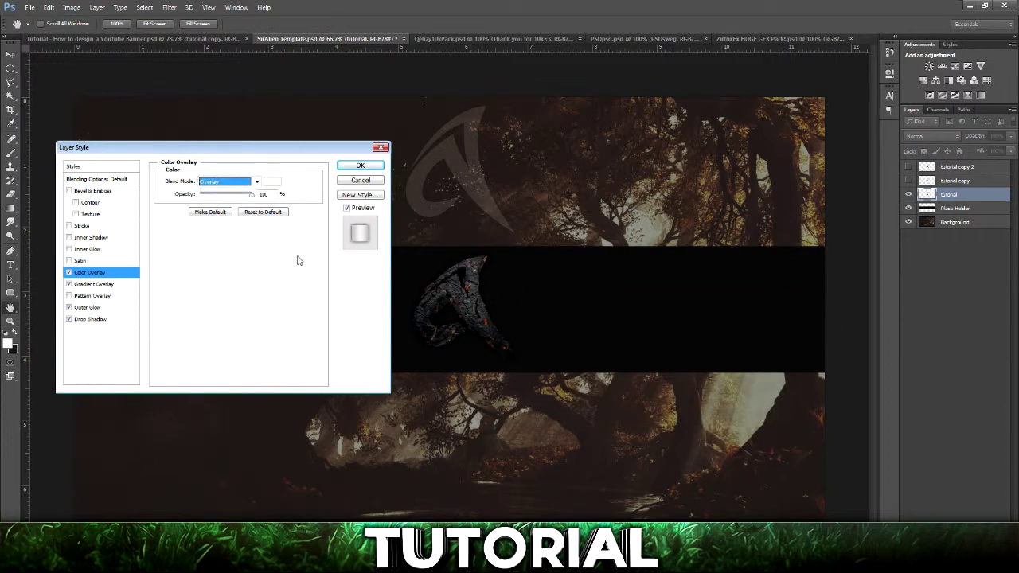
pyautogui.moveTo(239, 196); pyautogui.dragTo(230, 198)
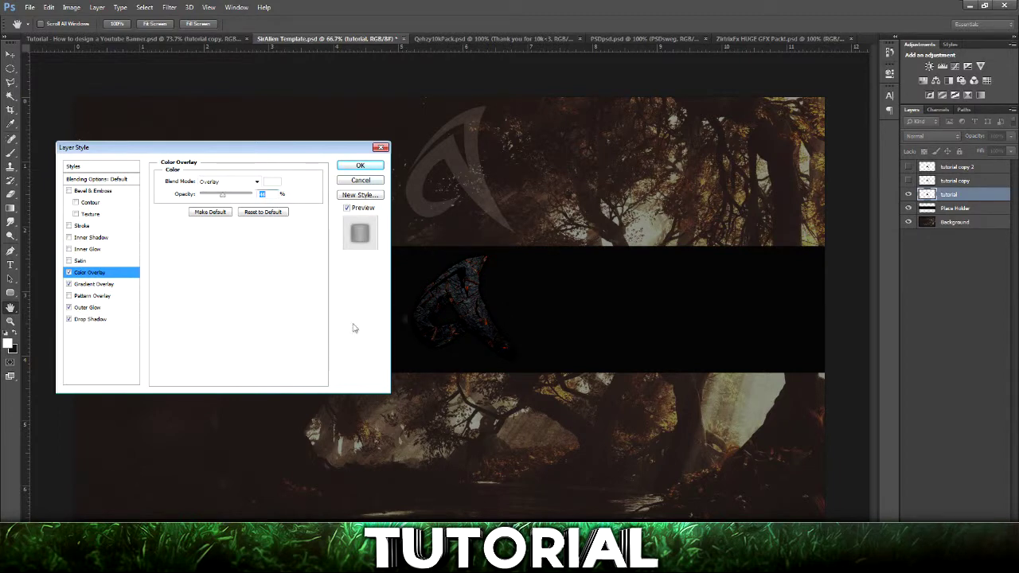
# Add a pattern overlay to the tutorial layer using the pixel pattern with a single diagonal rising to the right
pyautogui.click(68, 296)
pyautogui.click(90, 297)
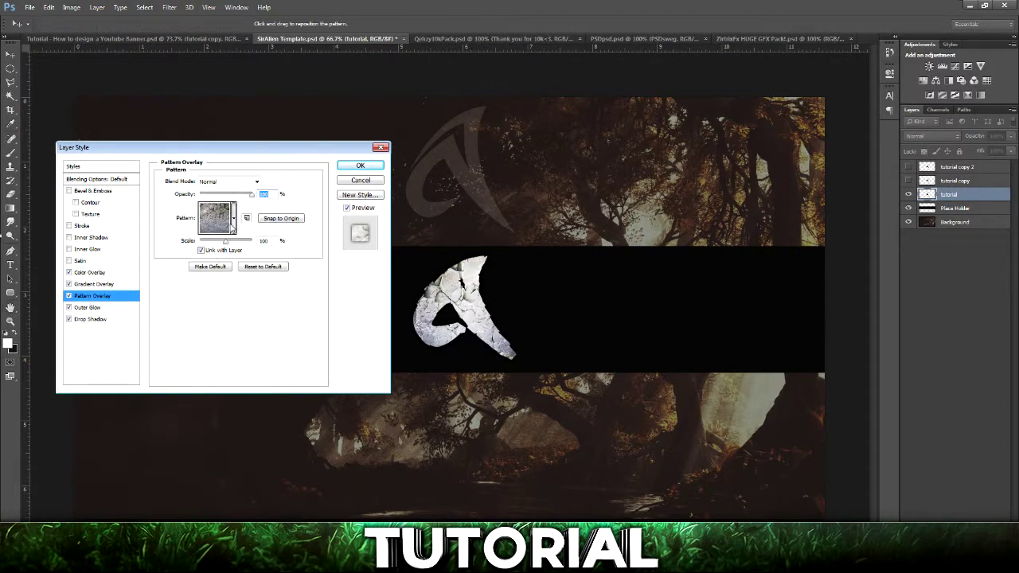
pyautogui.click(233, 217)
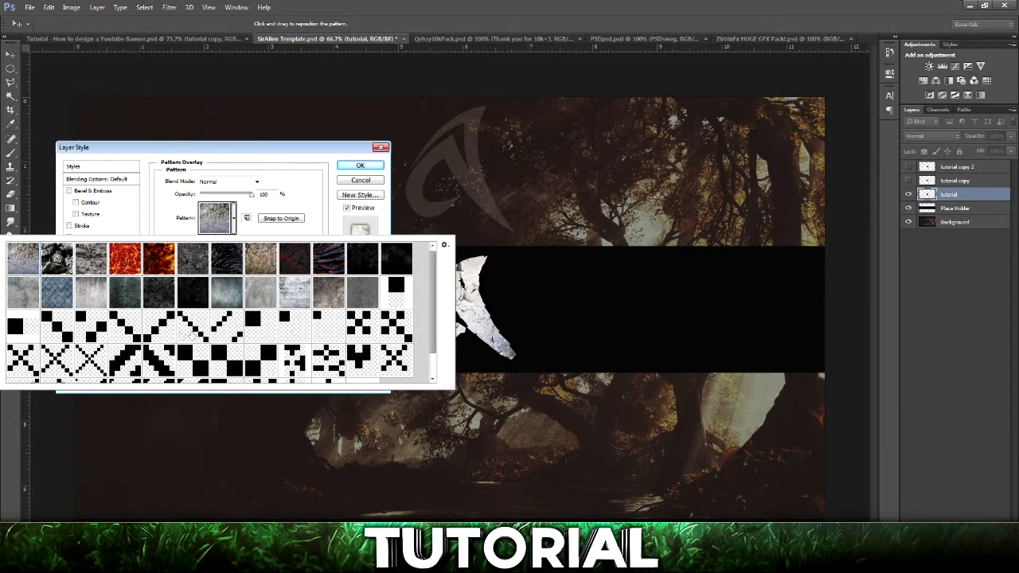
pyautogui.click(163, 335)
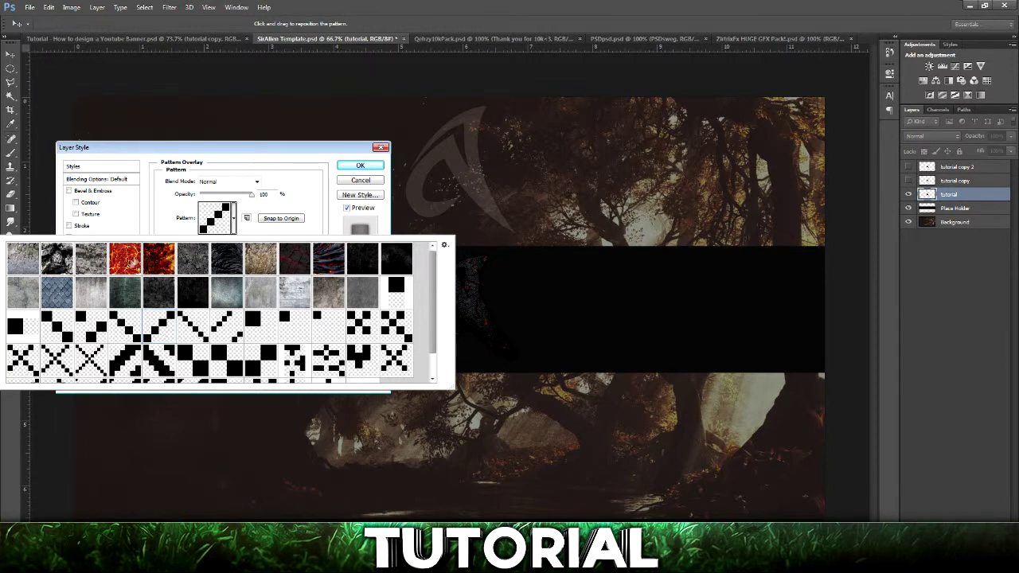
# Try the cracked light stone, fiery lava and dark rubble textures as the tutorial layer's pattern overlay
pyautogui.click(19, 263)
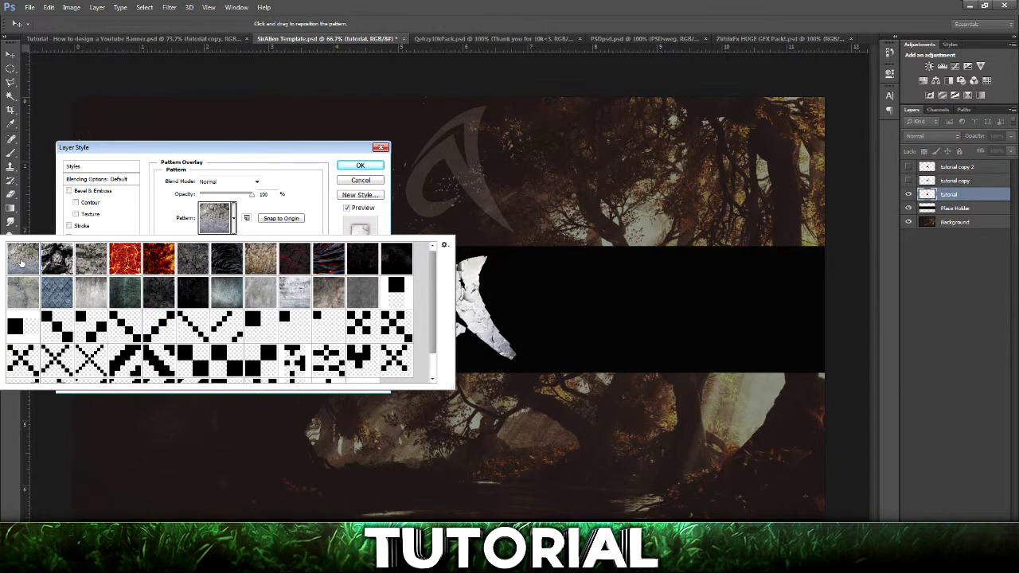
pyautogui.click(377, 240)
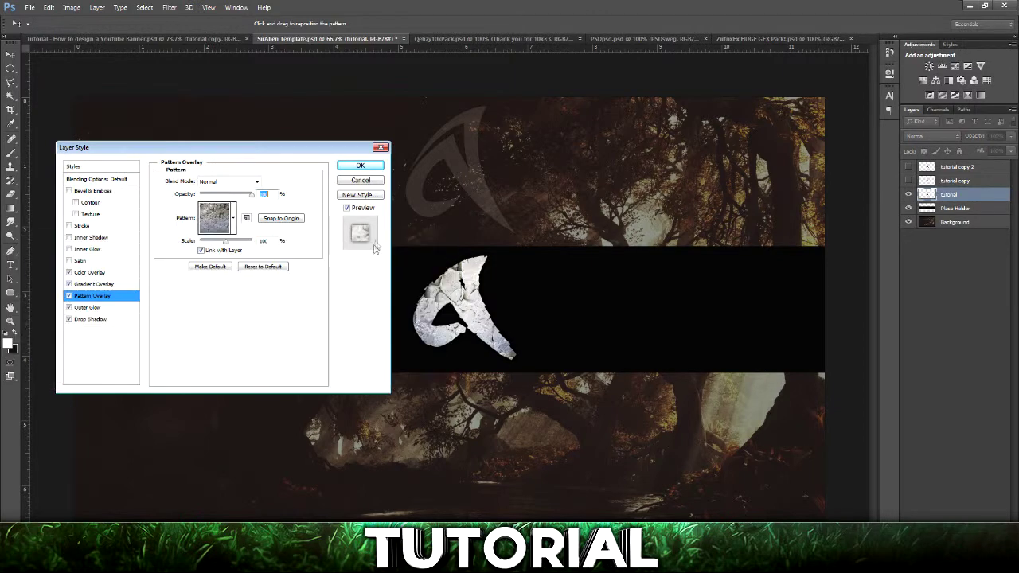
pyautogui.moveTo(234, 146); pyautogui.dragTo(797, 113)
pyautogui.click(799, 188)
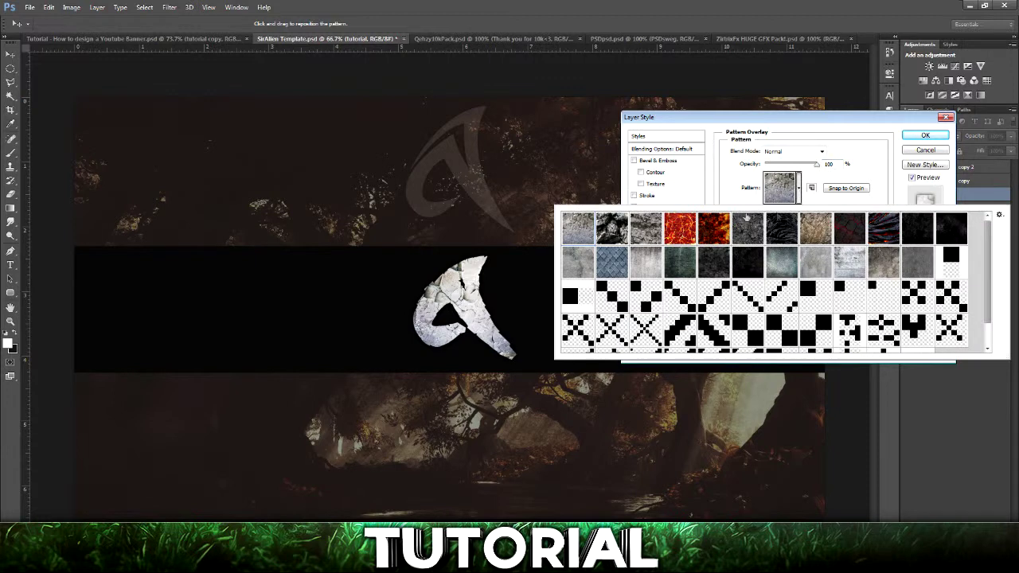
pyautogui.click(712, 229)
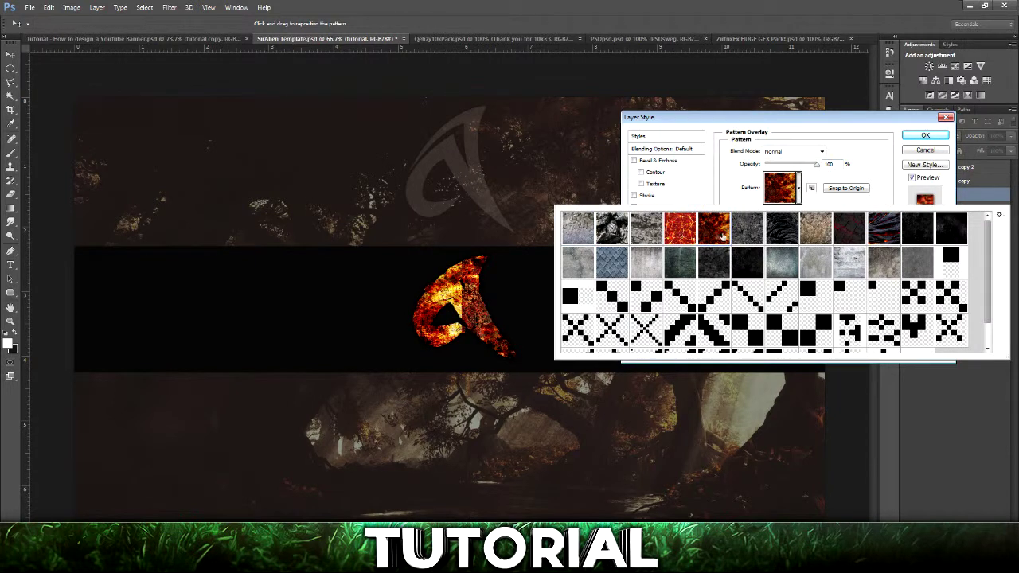
pyautogui.click(747, 229)
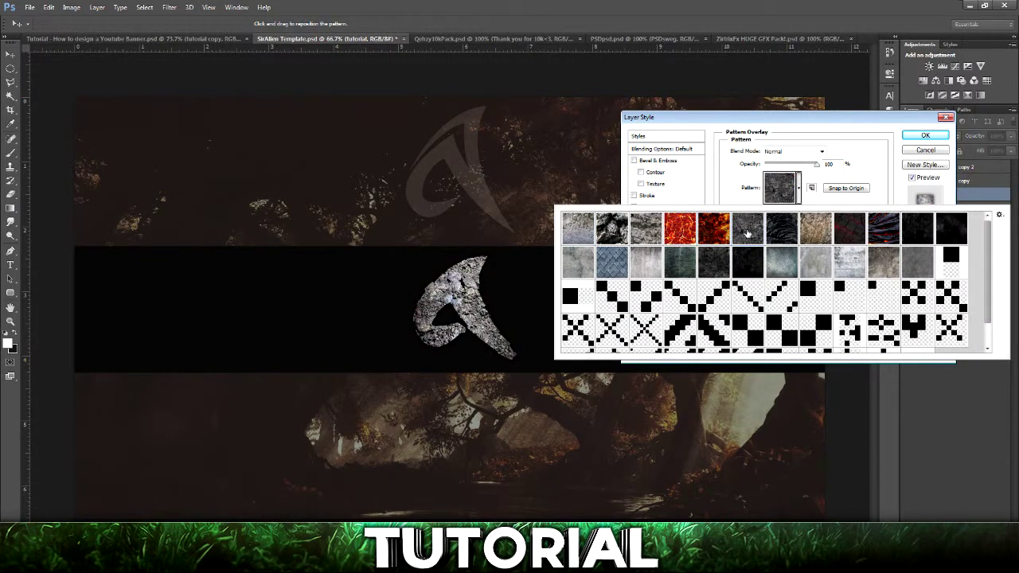
# Try the red-veined black rock, pale gray stone and contrasting black-and-white rock textures as the pattern overlay
pyautogui.click(862, 230)
pyautogui.click(888, 230)
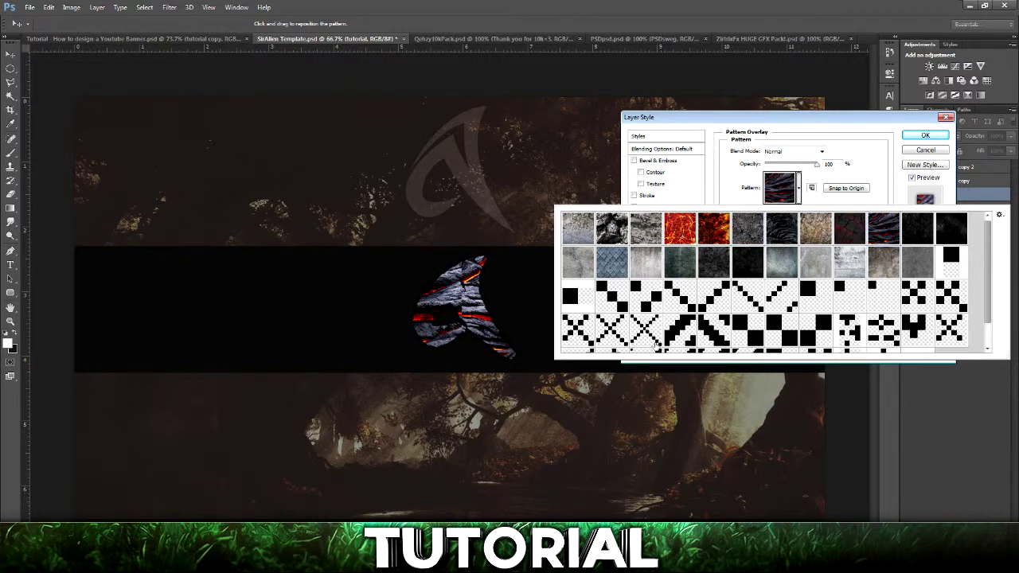
pyautogui.click(618, 264)
pyautogui.click(593, 264)
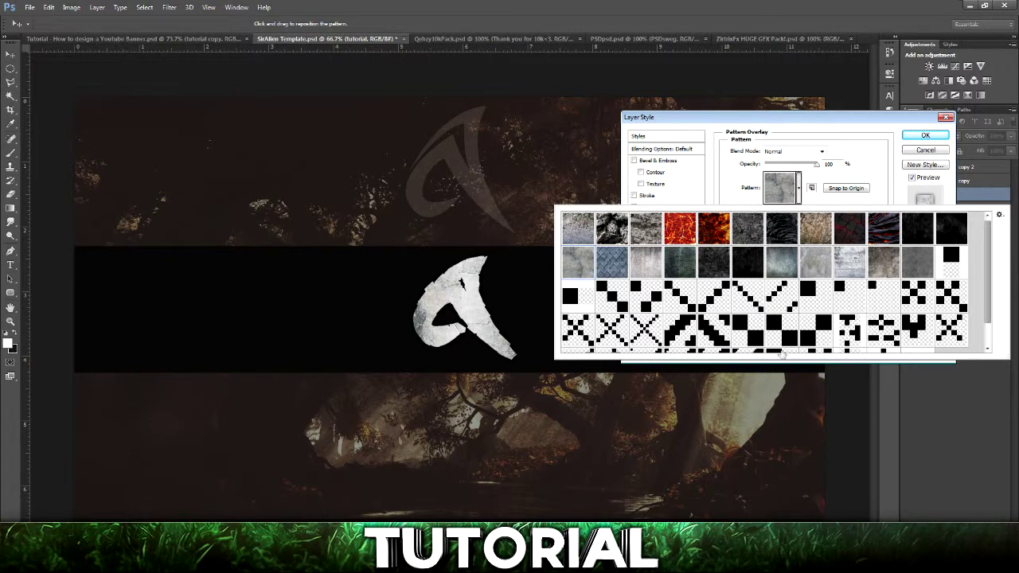
pyautogui.click(612, 229)
pyautogui.click(647, 230)
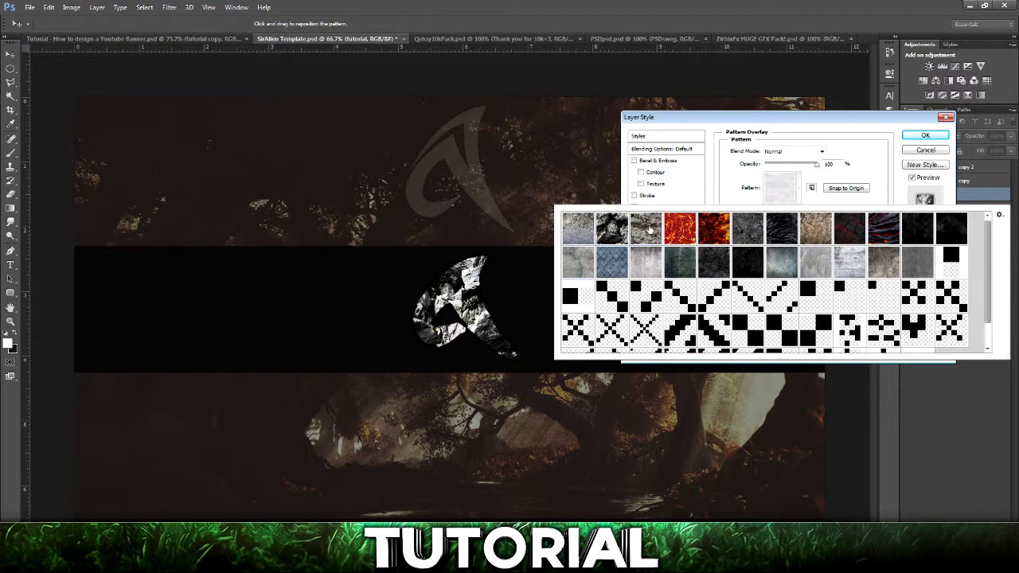
# Try the near-black, pale concrete and smooth gray textures from the second row of patterns as the overlay
pyautogui.click(738, 267)
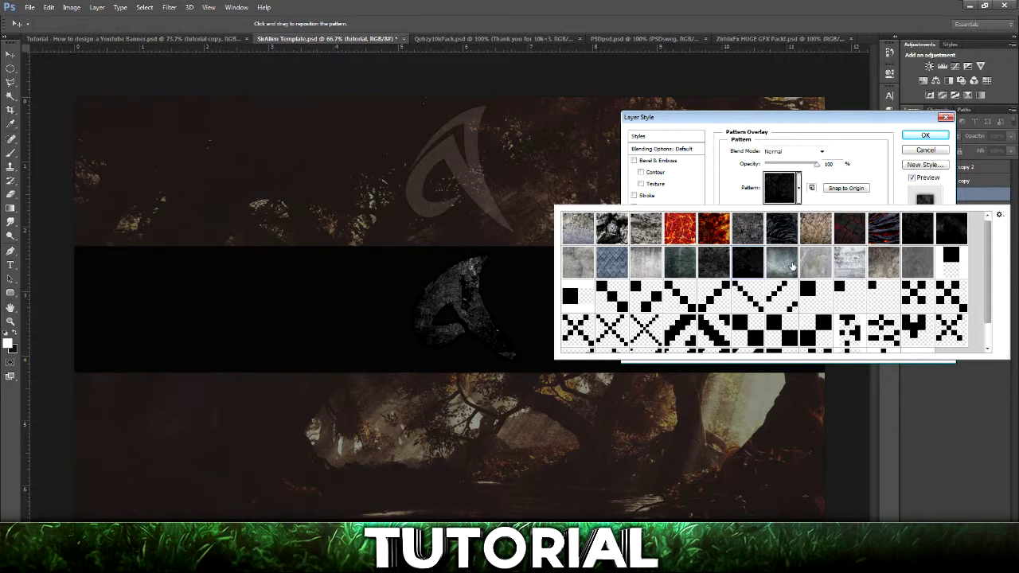
pyautogui.click(787, 268)
pyautogui.click(839, 267)
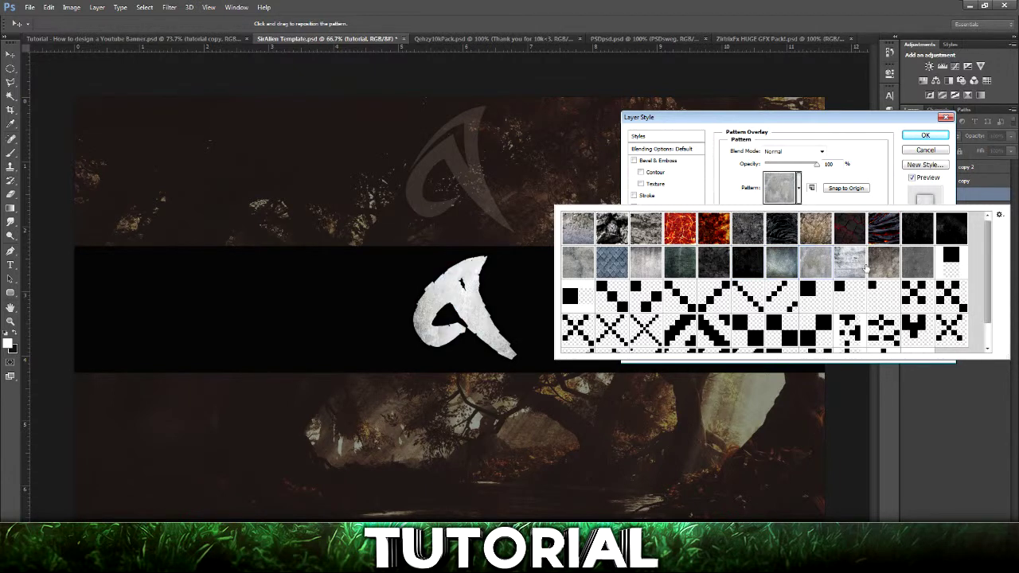
pyautogui.click(882, 267)
pyautogui.click(924, 269)
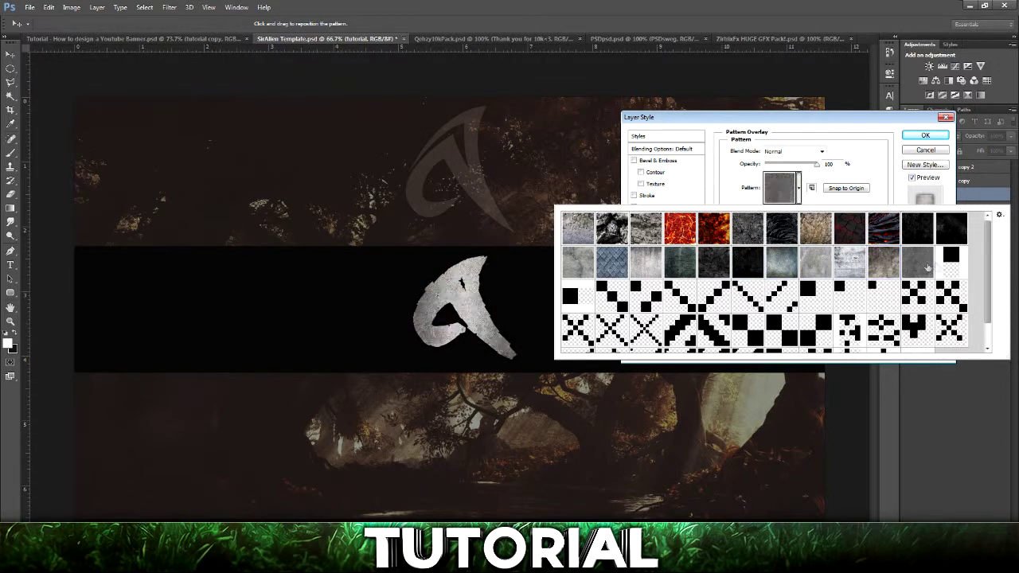
# Try one more gray texture and turn off the tutorial layer's pattern overlay
pyautogui.click(577, 267)
pyautogui.scroll(-2, 853, 290)
pyautogui.click(889, 169)
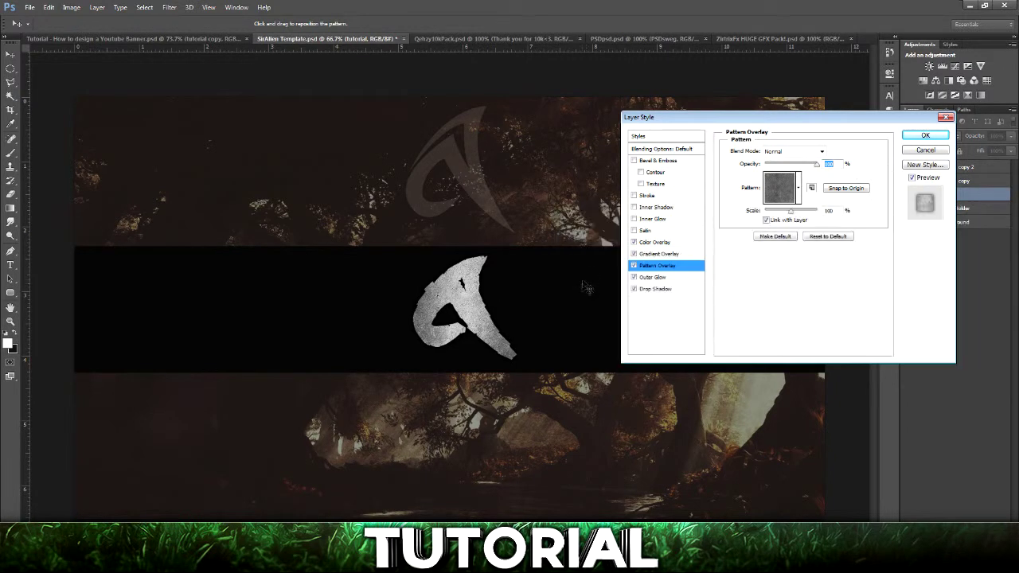
pyautogui.click(634, 265)
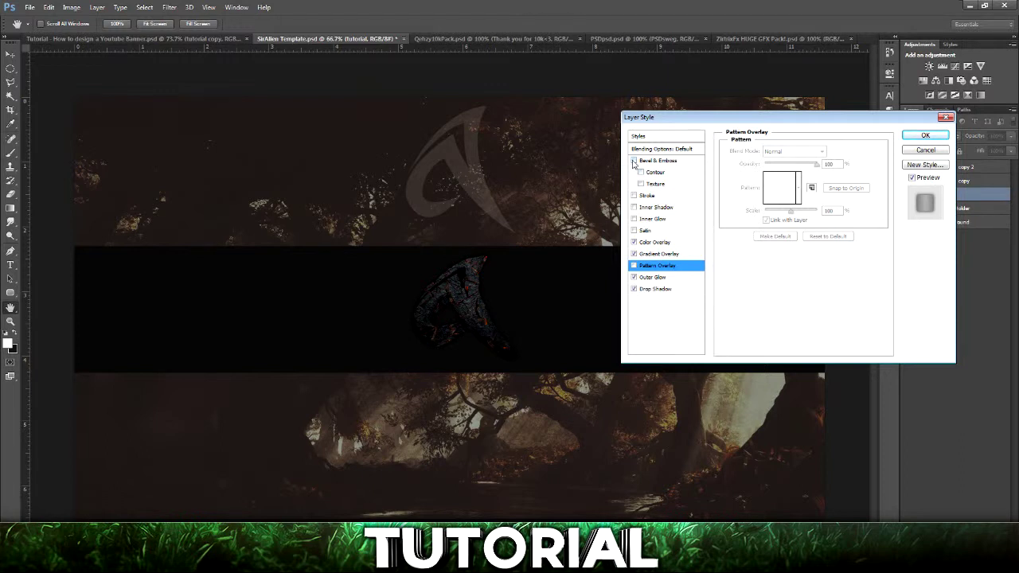
# Add an inner shadow to the tutorial layer with 30% opacity, 0 px distance and 43 px size
pyautogui.click(635, 207)
pyautogui.click(649, 209)
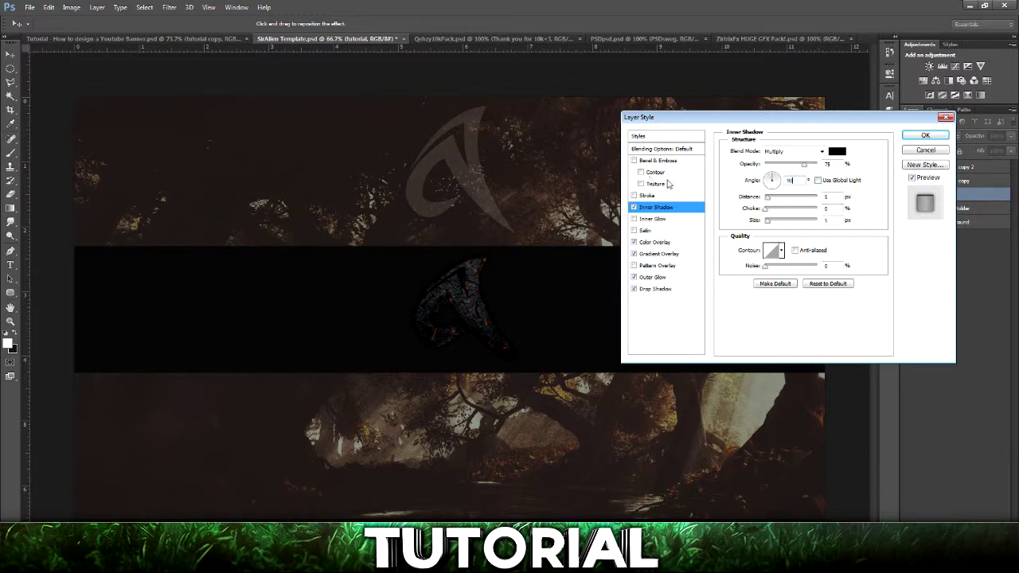
pyautogui.moveTo(768, 199); pyautogui.dragTo(764, 198)
pyautogui.click(772, 223)
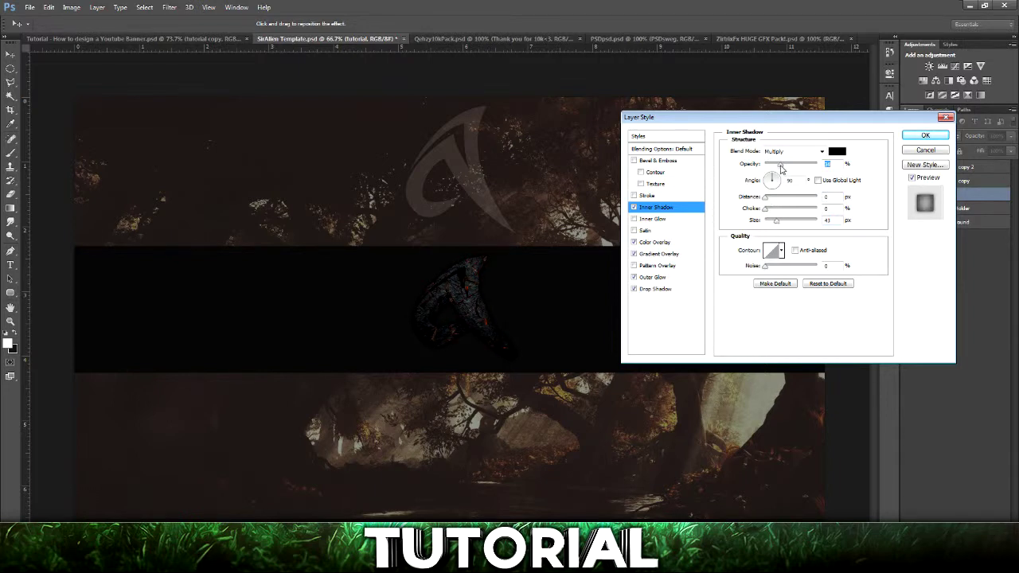
# Set the inner shadow's blend mode to Overlay and apply the layer style
pyautogui.click(785, 151)
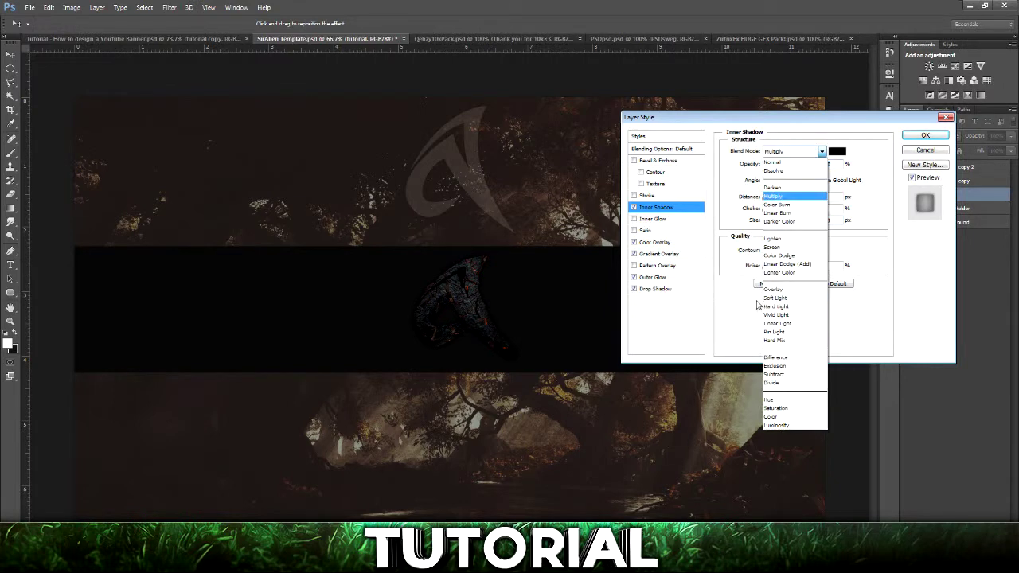
pyautogui.click(768, 290)
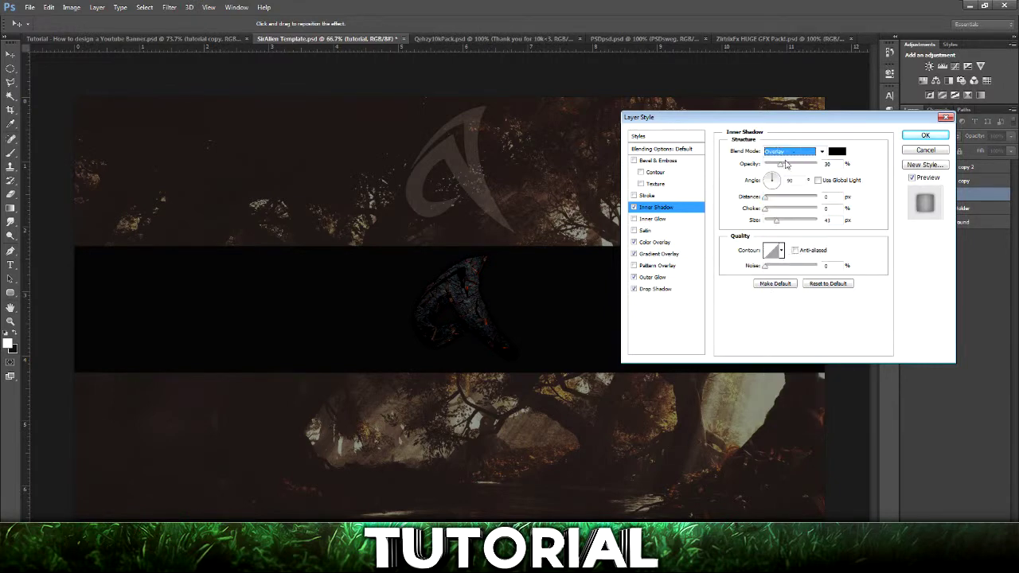
pyautogui.click(647, 208)
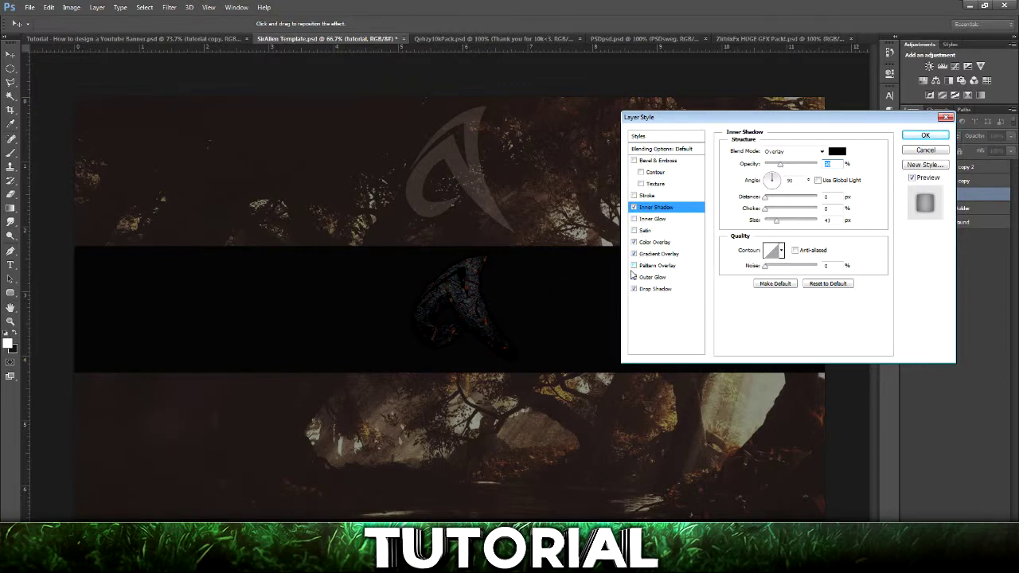
pyautogui.click(935, 136)
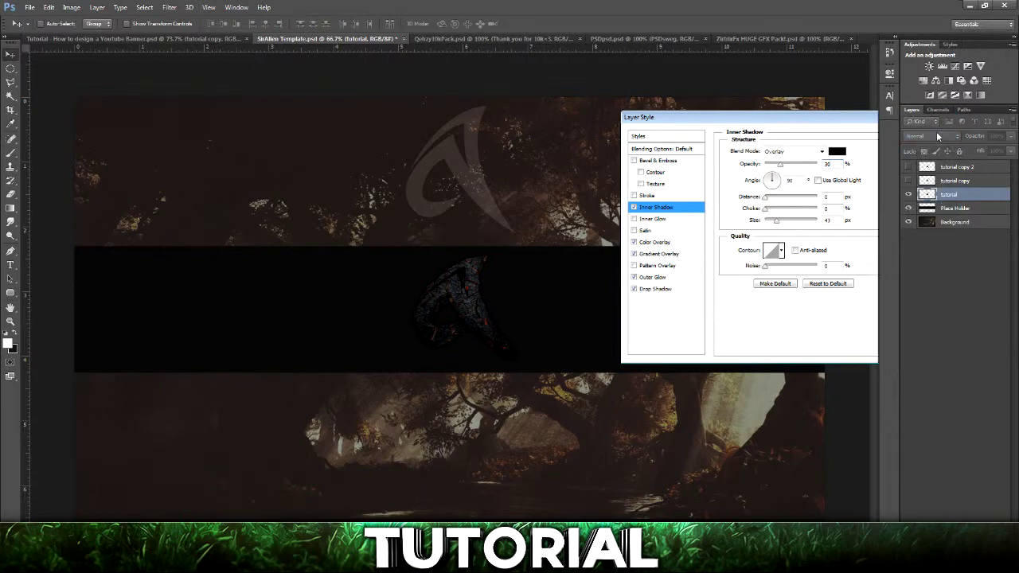
# Hide the tutorial layer, and show and select the tutorial copy 2 layer
pyautogui.click(910, 196)
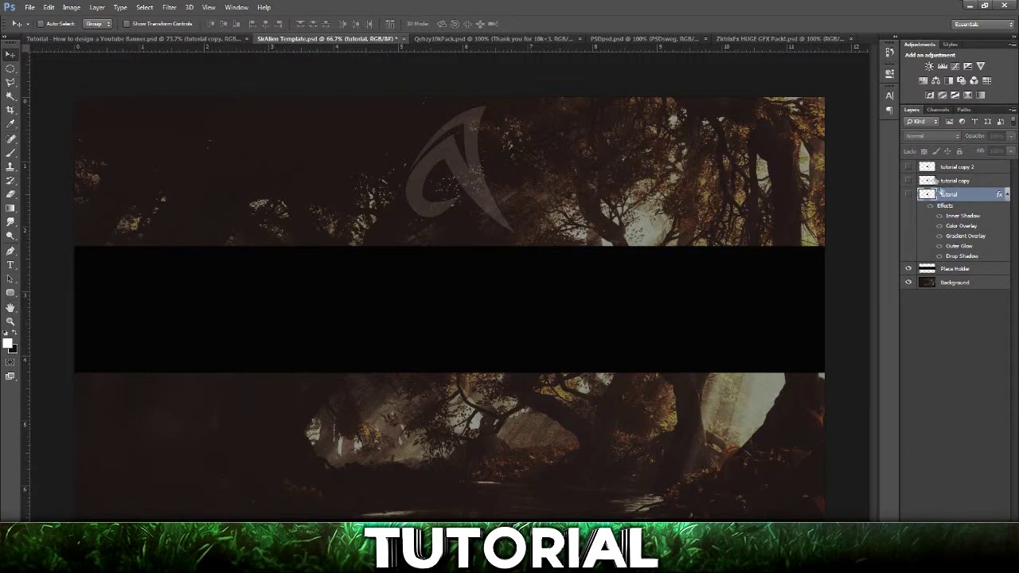
pyautogui.click(910, 168)
pyautogui.click(980, 170)
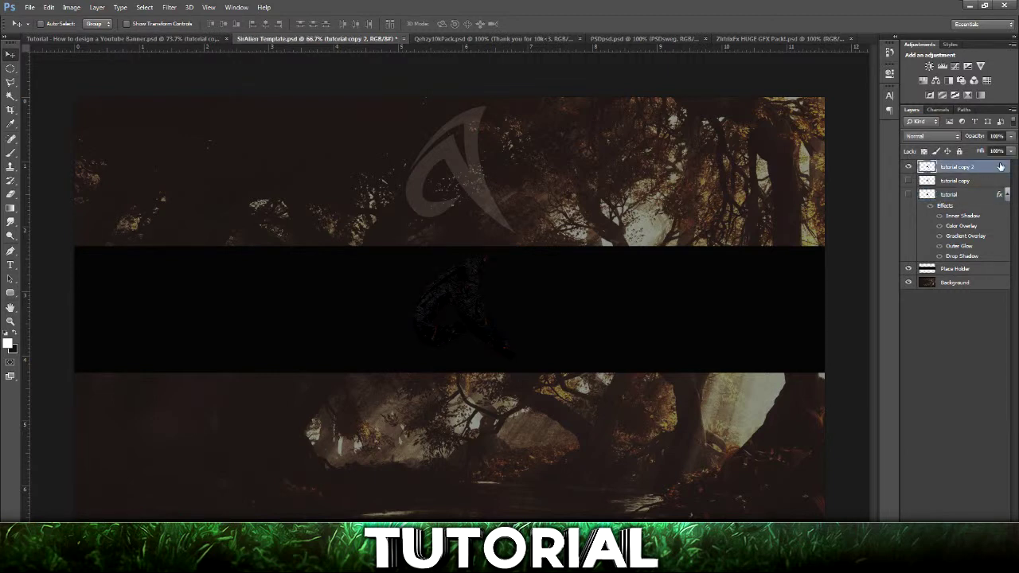
# Open the Filter Gallery's Glowing Edges filter for tutorial copy 2 and set the edge width to 2
pyautogui.click(169, 8)
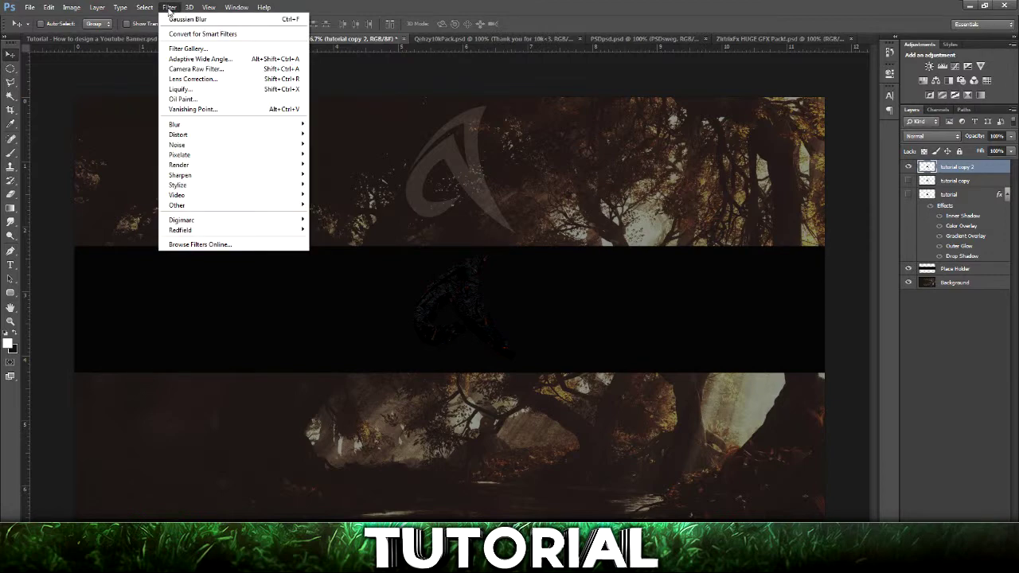
pyautogui.click(197, 51)
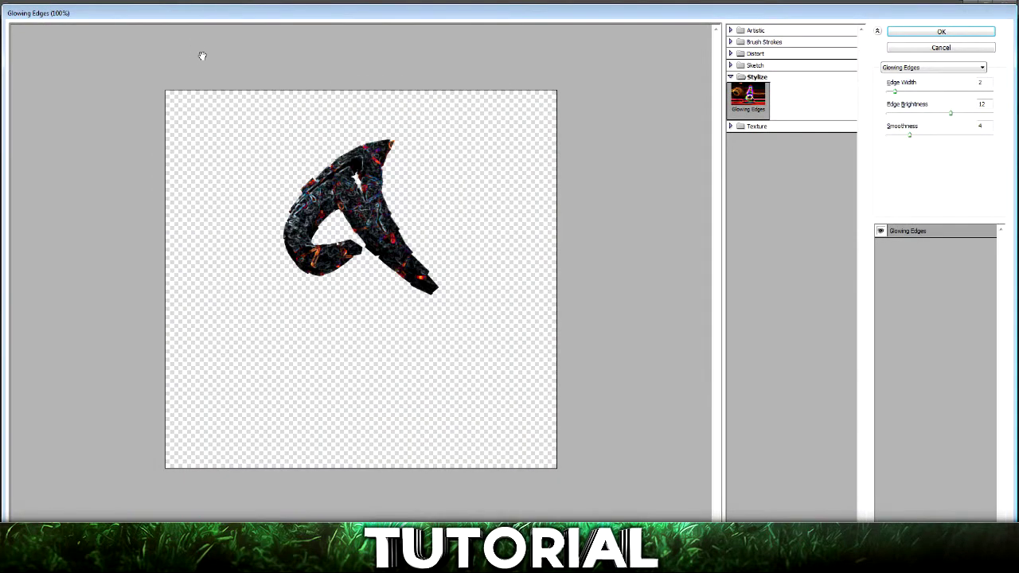
pyautogui.click(925, 69)
pyautogui.click(910, 68)
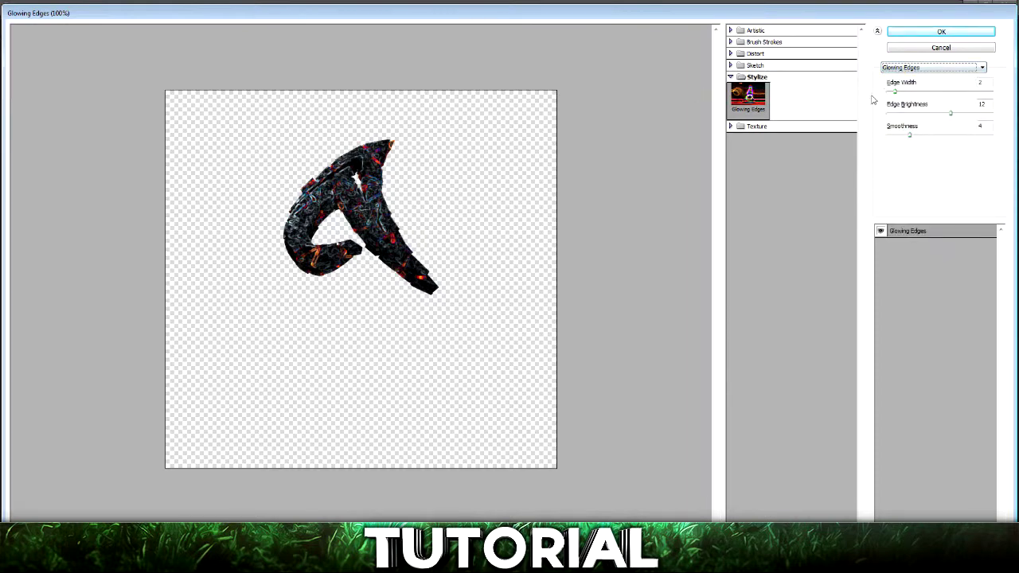
pyautogui.click(897, 93)
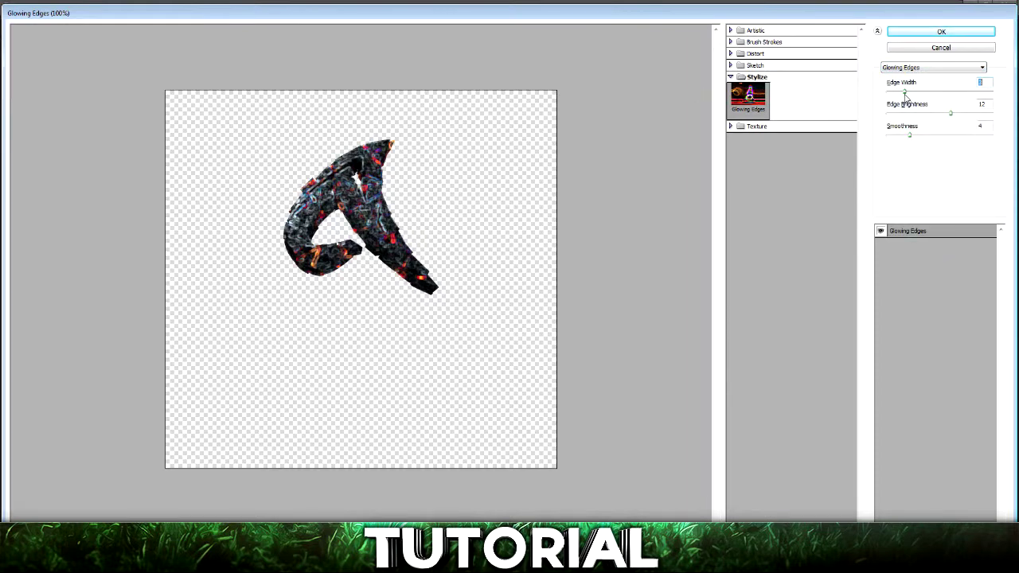
pyautogui.moveTo(904, 98); pyautogui.dragTo(898, 99)
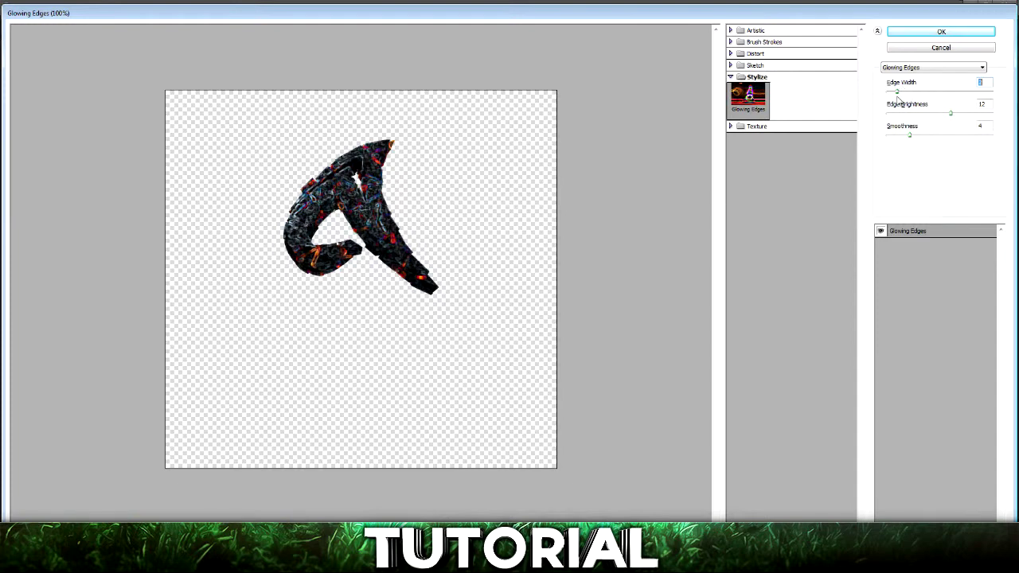
pyautogui.click(740, 90)
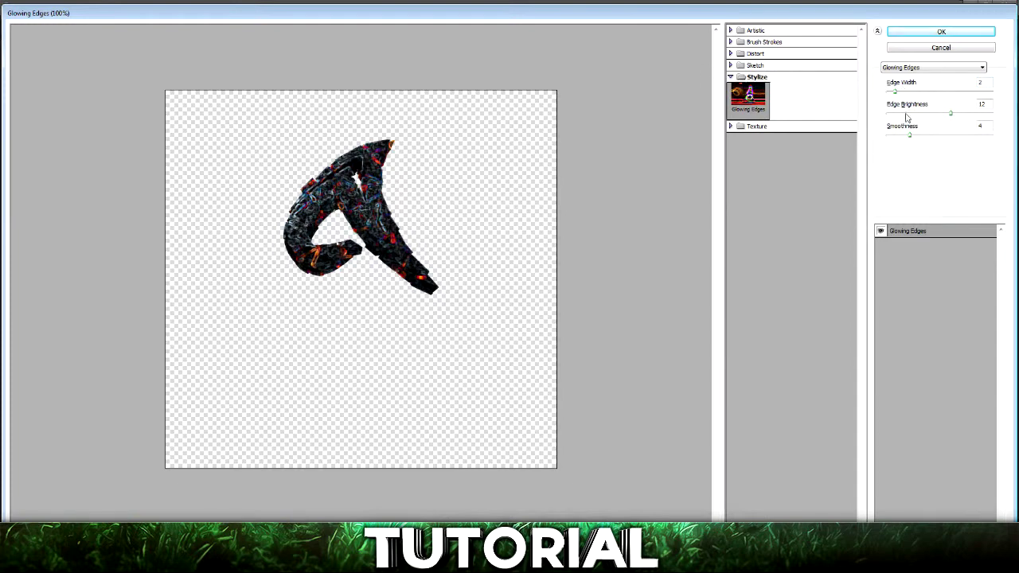
# Apply Glowing Edges to tutorial copy 2 with edge width 3, edge brightness 15 and smoothness 5
pyautogui.moveTo(948, 117); pyautogui.dragTo(970, 131)
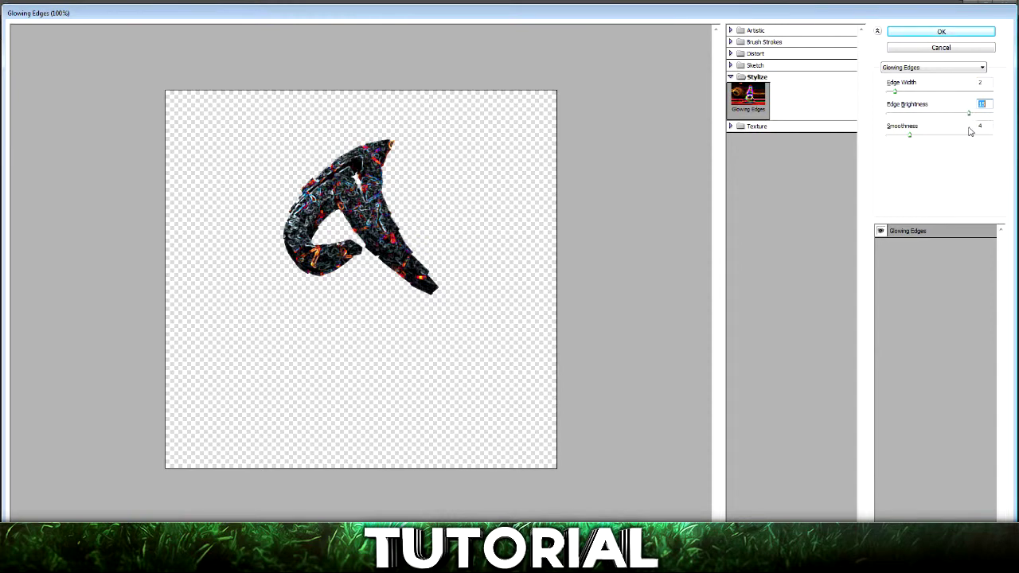
pyautogui.moveTo(910, 133)
pyautogui.mouseDown()
pyautogui.moveTo(951, 141)
pyautogui.moveTo(922, 136)
pyautogui.mouseUp()
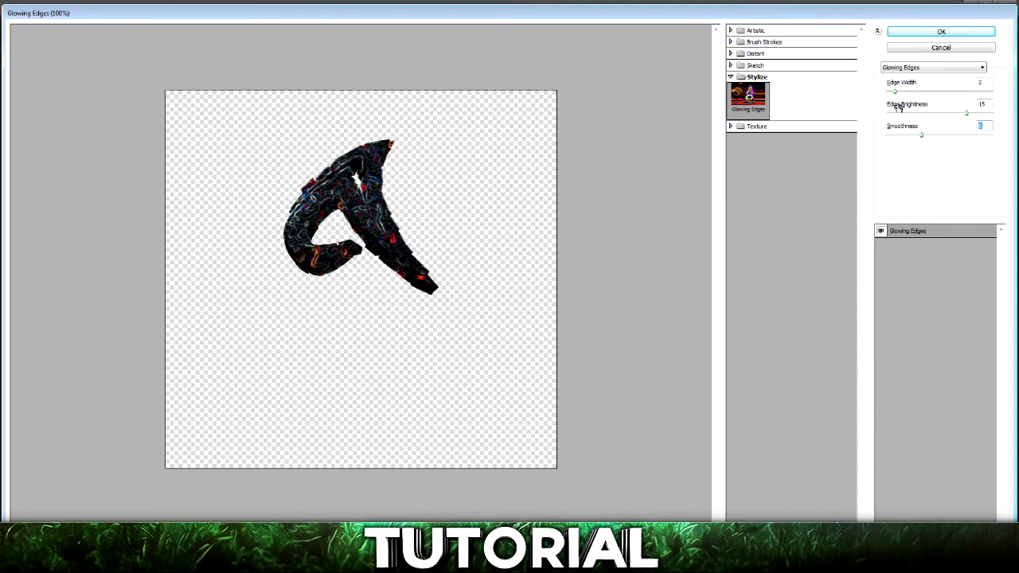
pyautogui.moveTo(897, 92)
pyautogui.mouseDown()
pyautogui.moveTo(925, 99)
pyautogui.moveTo(906, 102)
pyautogui.mouseUp()
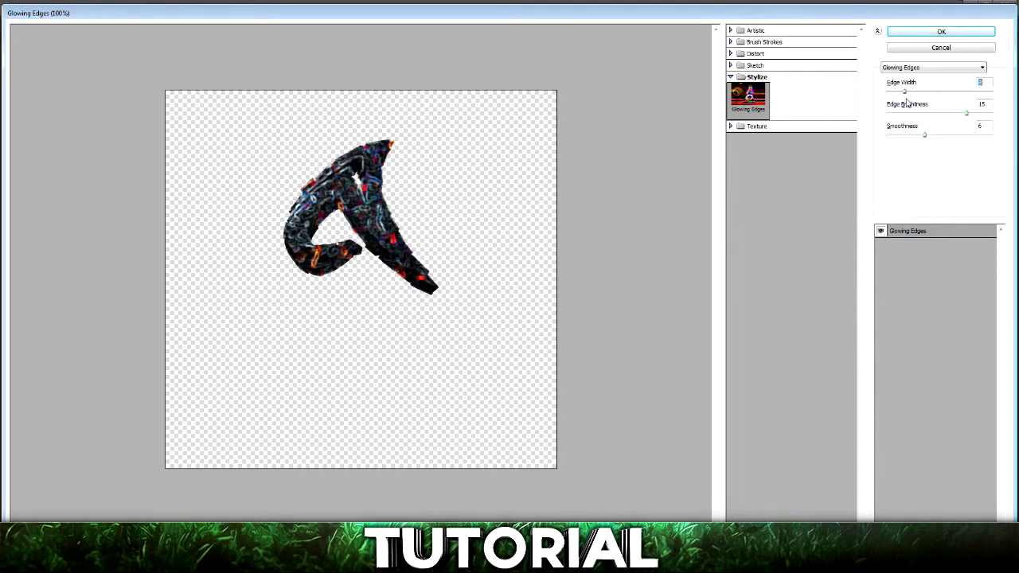
pyautogui.moveTo(925, 134)
pyautogui.mouseDown()
pyautogui.moveTo(893, 140)
pyautogui.moveTo(947, 147)
pyautogui.moveTo(927, 152)
pyautogui.mouseUp()
pyautogui.moveTo(924, 136)
pyautogui.mouseDown()
pyautogui.moveTo(836, 143)
pyautogui.moveTo(916, 143)
pyautogui.mouseUp()
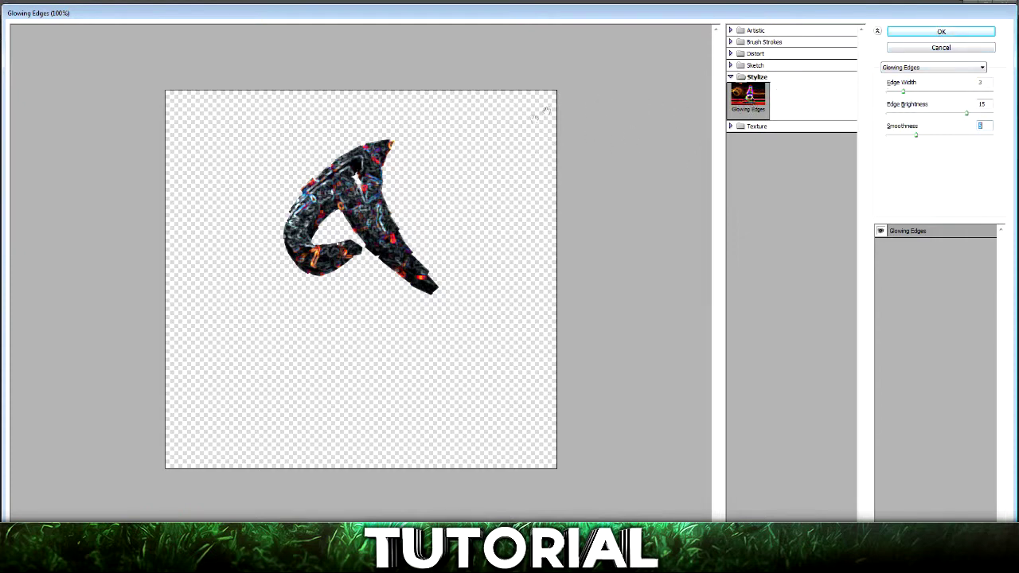
pyautogui.click(930, 30)
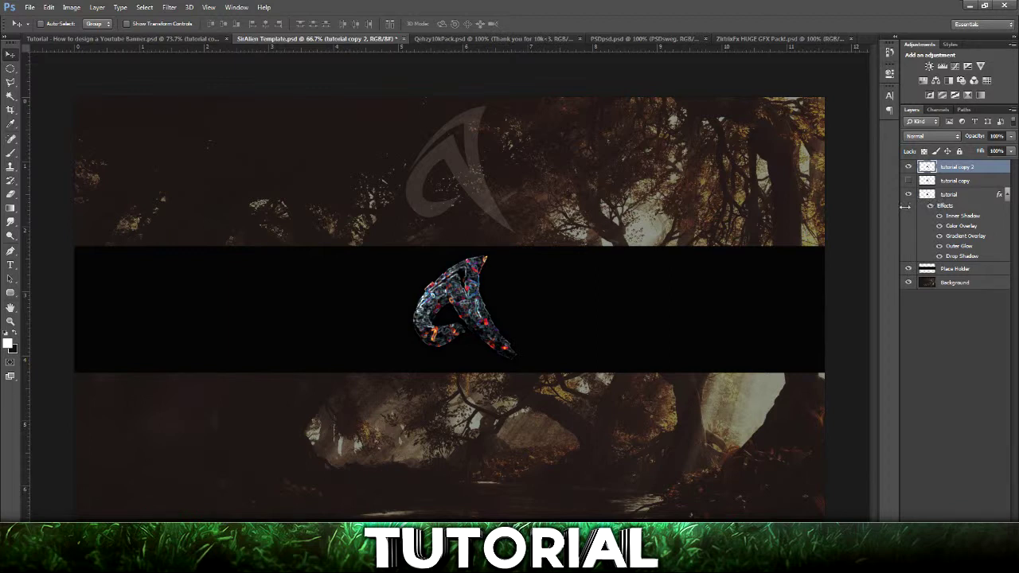
# Show the tutorial layer again and set tutorial copy 2's blend mode to Screen
pyautogui.click(964, 198)
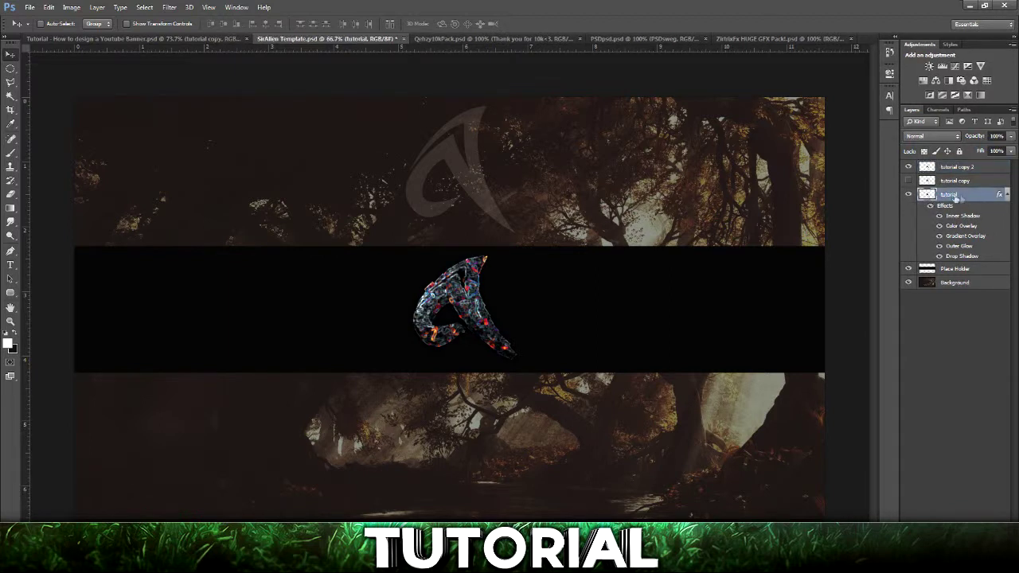
pyautogui.click(990, 169)
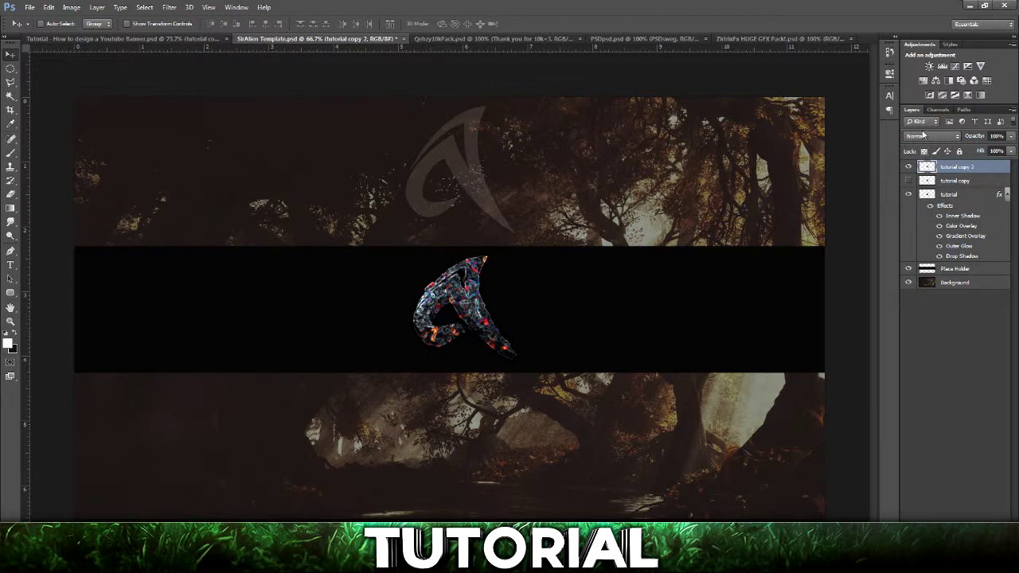
pyautogui.click(926, 136)
pyautogui.click(928, 232)
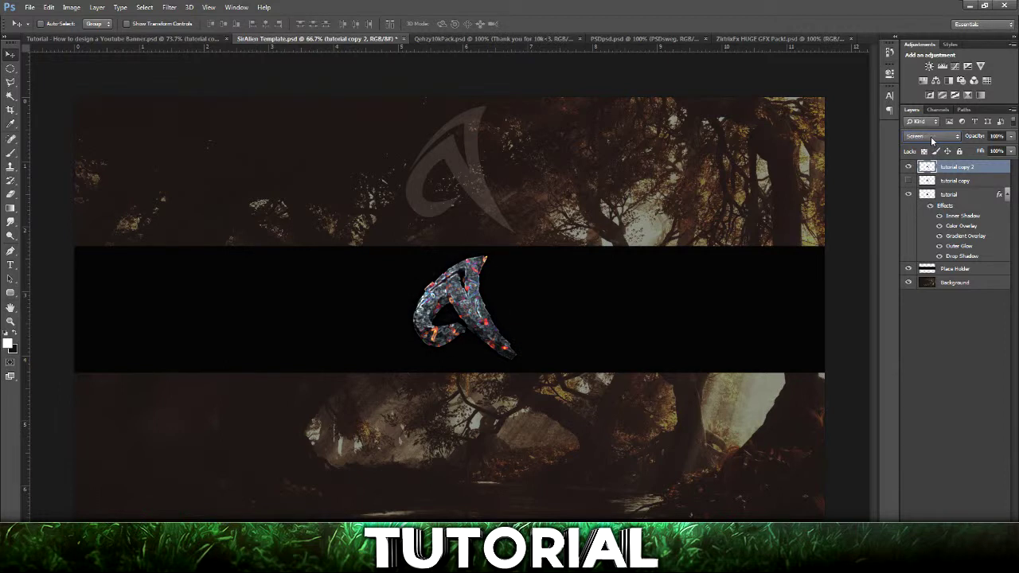
# Try lighter blend modes such as Lighter Color on tutorial copy 2 and return it to Normal
pyautogui.scroll(-1, 931, 136)
pyautogui.scroll(-3, 931, 136)
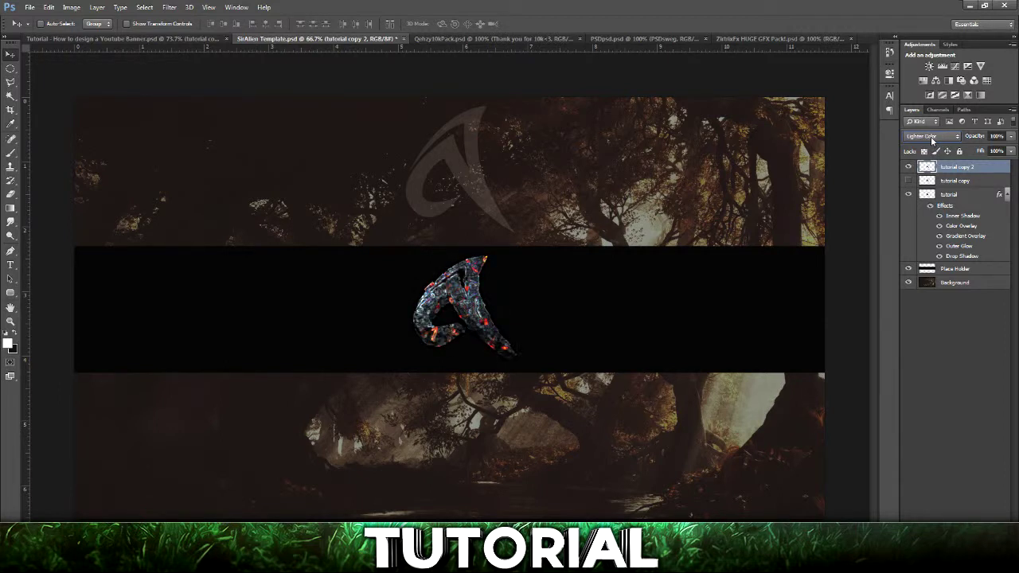
pyautogui.click(931, 137)
pyautogui.click(918, 149)
# Colorize the tutorial copy 2 layer with a Hue/Saturation adjustment at hue 360 and adjust its saturation
pyautogui.hotkey('ctrl', 'u')
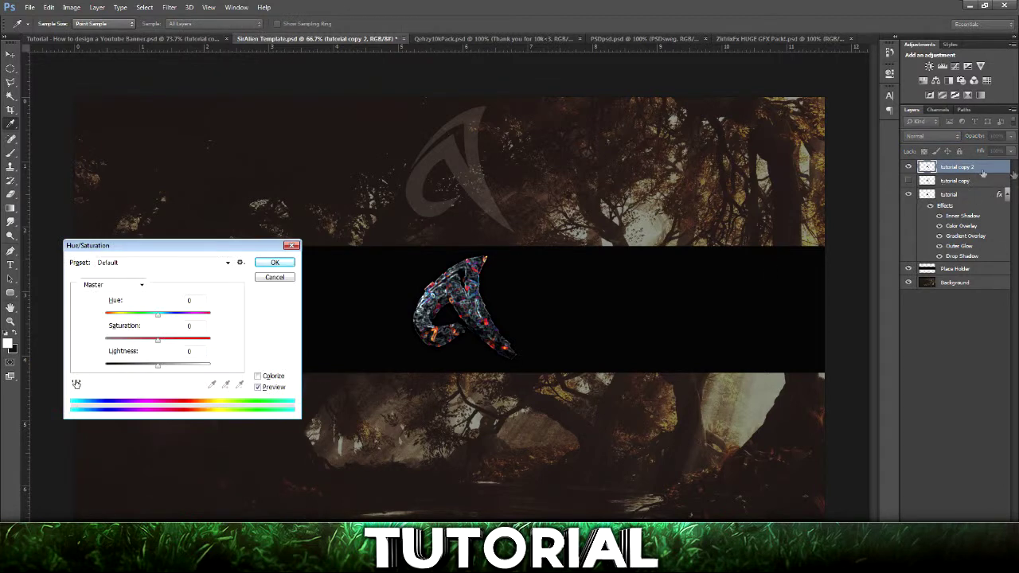
pyautogui.click(257, 376)
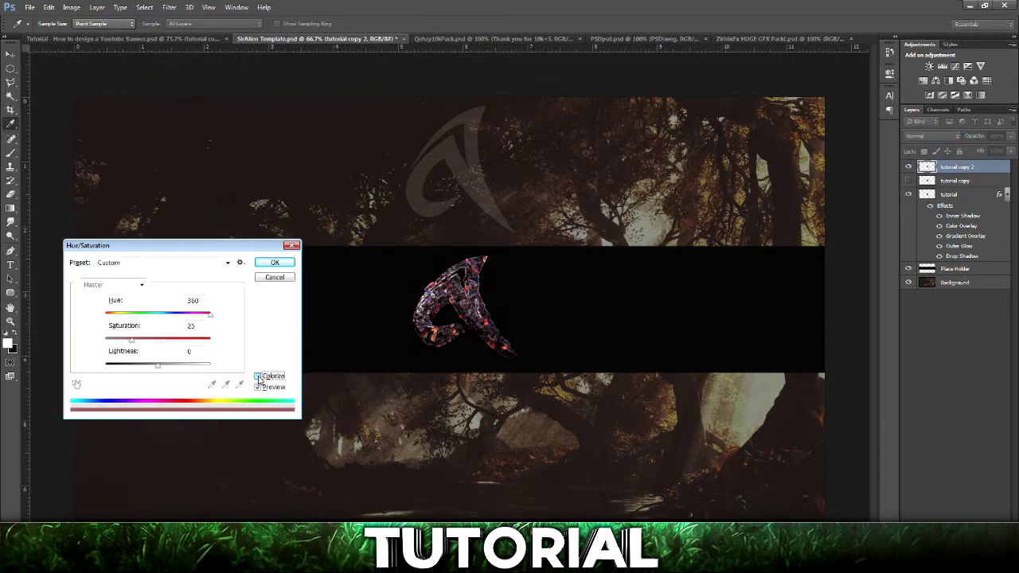
pyautogui.moveTo(134, 345)
pyautogui.mouseDown()
pyautogui.moveTo(120, 344)
pyautogui.moveTo(128, 342)
pyautogui.mouseUp()
pyautogui.click(285, 265)
# Set tutorial copy 2's blend mode to Linear Dodge (Add) and lower its opacity to 39%
pyautogui.click(921, 137)
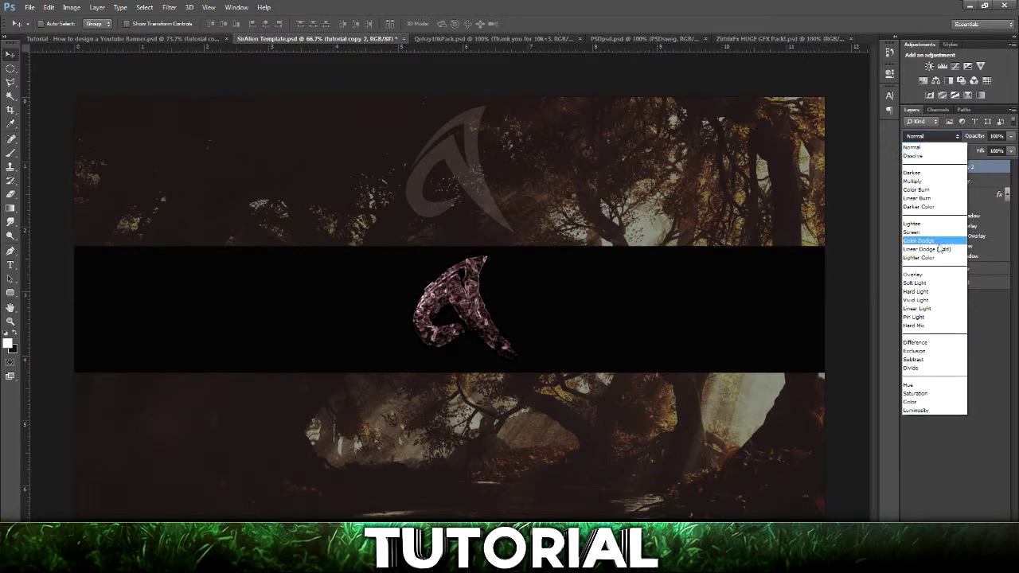
pyautogui.click(942, 248)
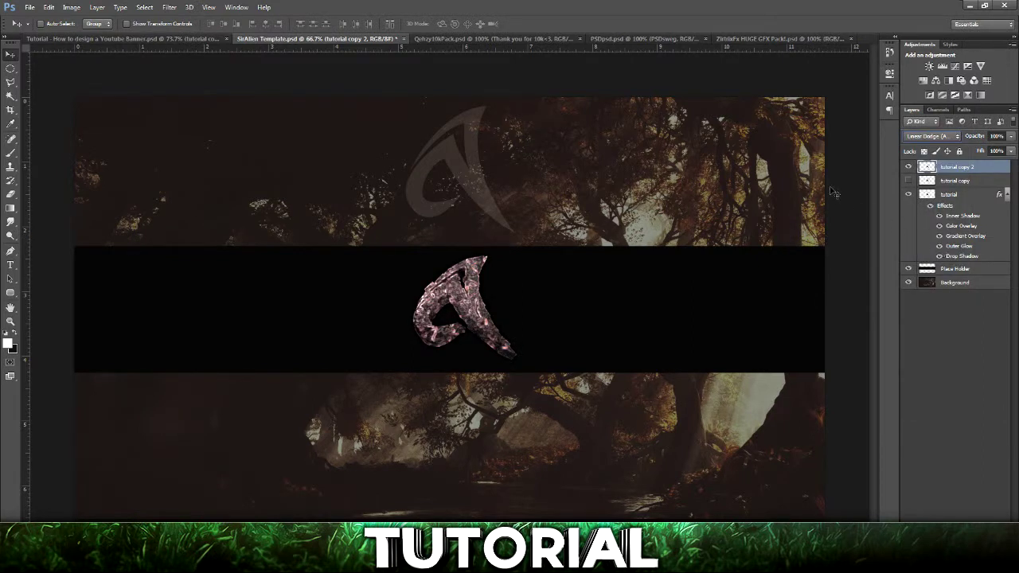
pyautogui.click(1010, 137)
pyautogui.click(970, 145)
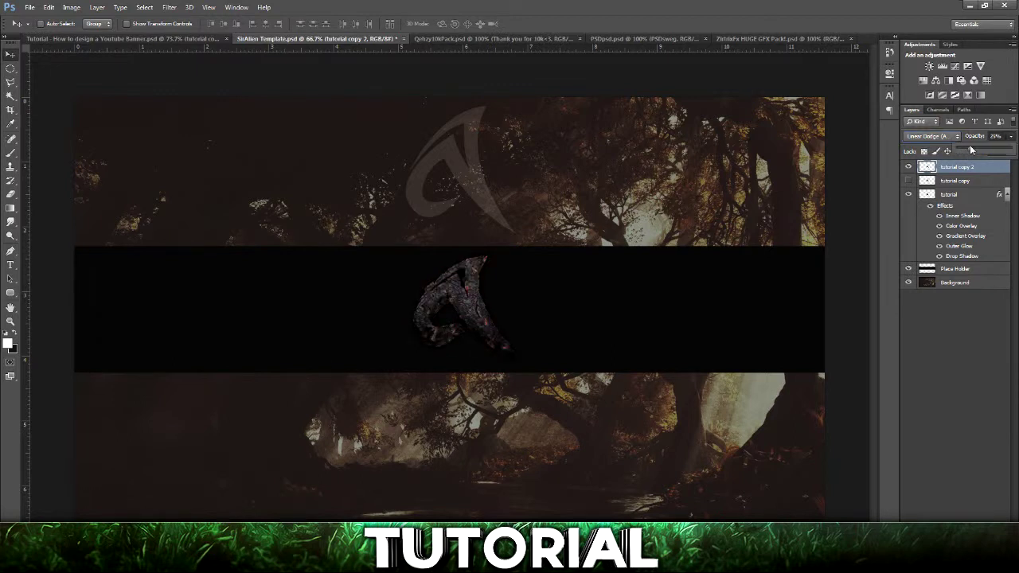
pyautogui.moveTo(976, 150); pyautogui.dragTo(979, 148)
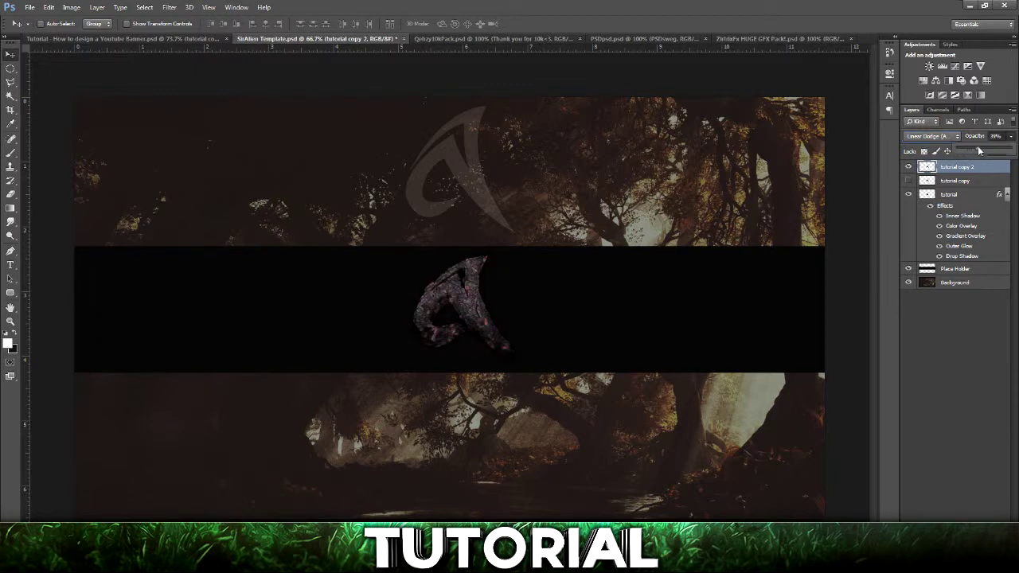
# Try Overlay and the blend modes after it, through Luminosity, on tutorial copy 2
pyautogui.click(927, 136)
pyautogui.click(913, 274)
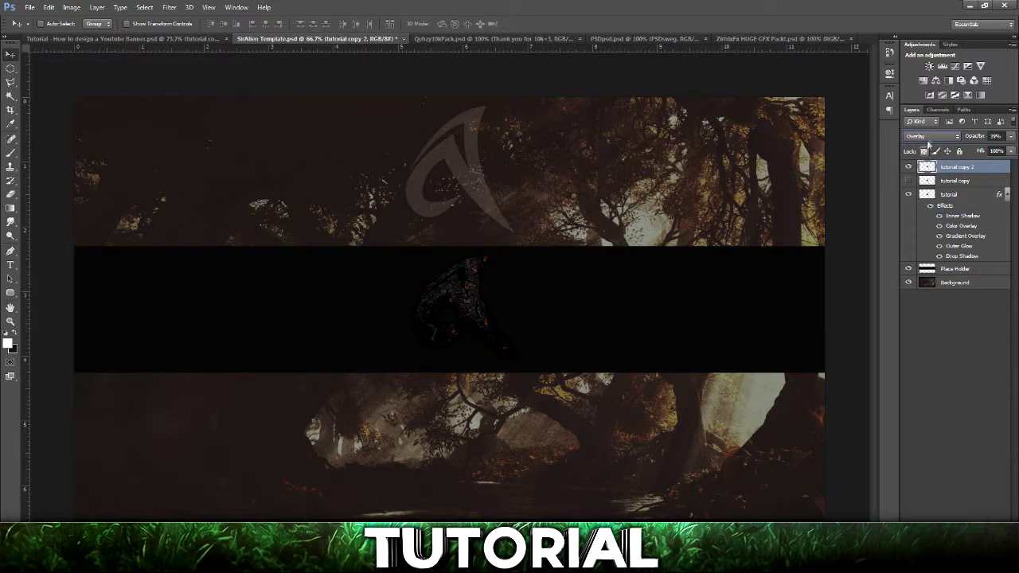
pyautogui.scroll(-1, 928, 135)
pyautogui.scroll(-2, 927, 136)
pyautogui.scroll(-5, 928, 136)
pyautogui.scroll(-1, 928, 135)
pyautogui.scroll(1, 927, 135)
pyautogui.scroll(-1, 928, 136)
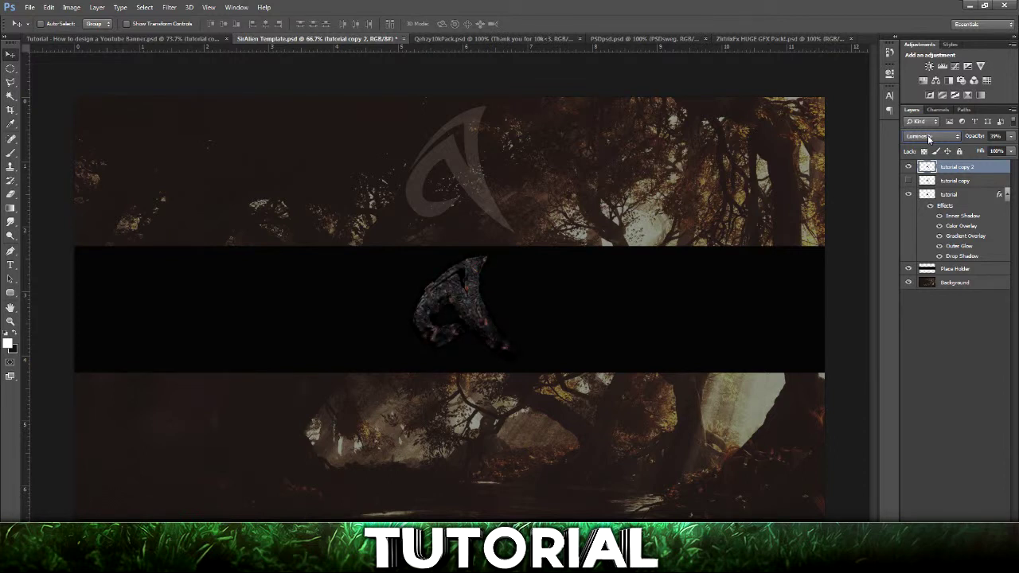
# Set tutorial copy 2's blend mode to Color Dodge with an opacity of 75%
pyautogui.click(927, 135)
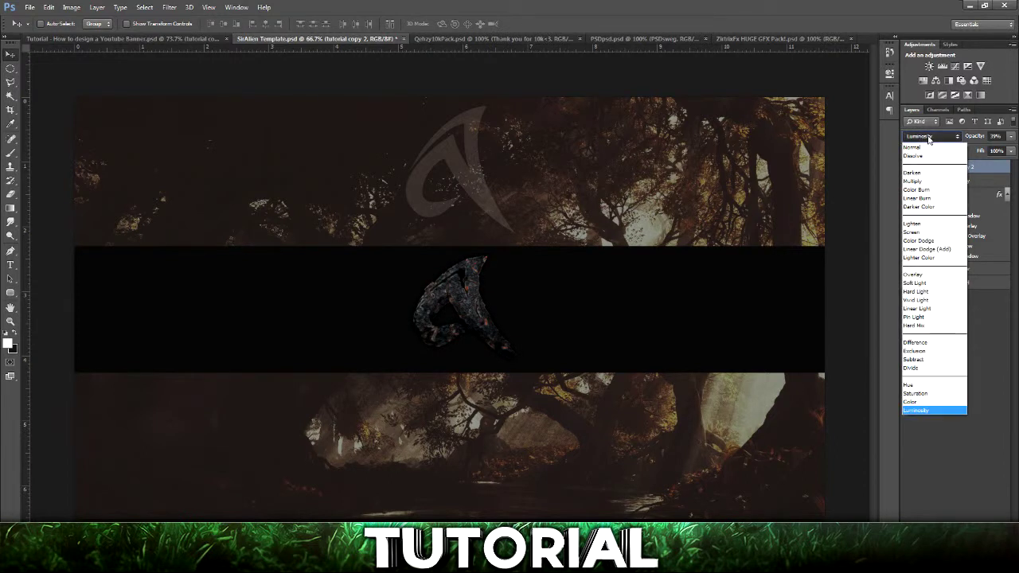
pyautogui.click(921, 240)
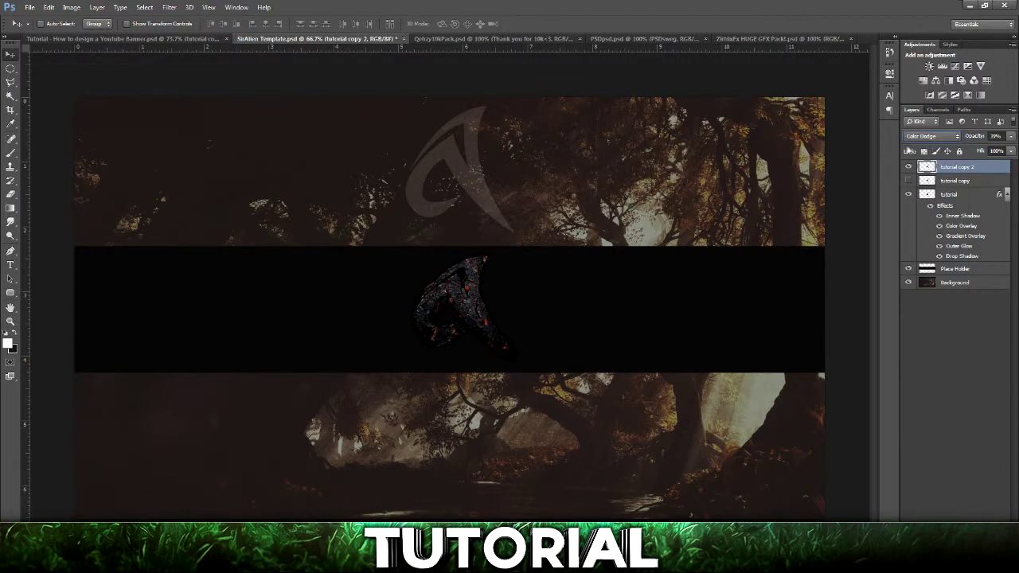
pyautogui.moveTo(1012, 138); pyautogui.dragTo(1011, 151)
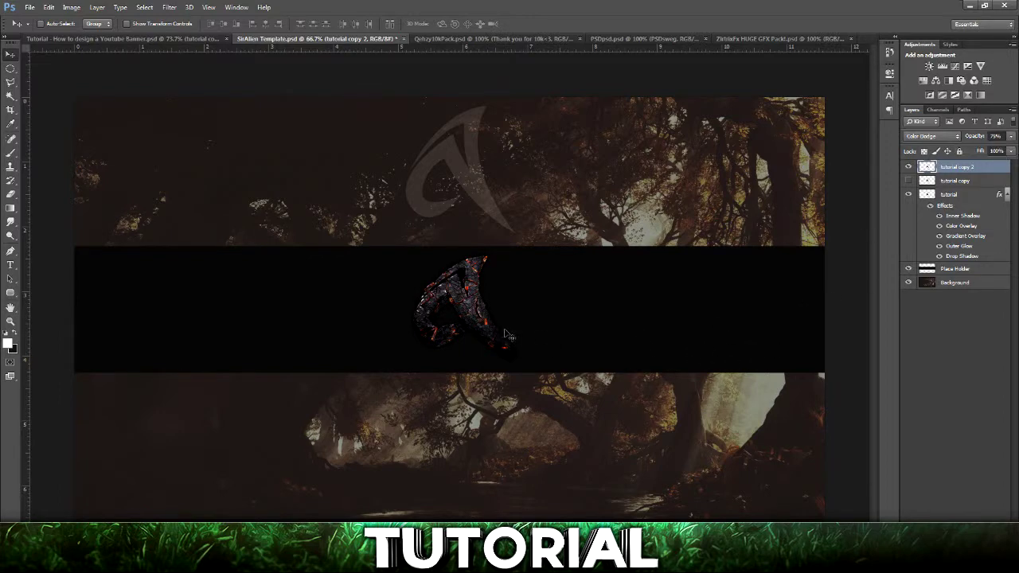
pyautogui.scroll(2, 506, 334)
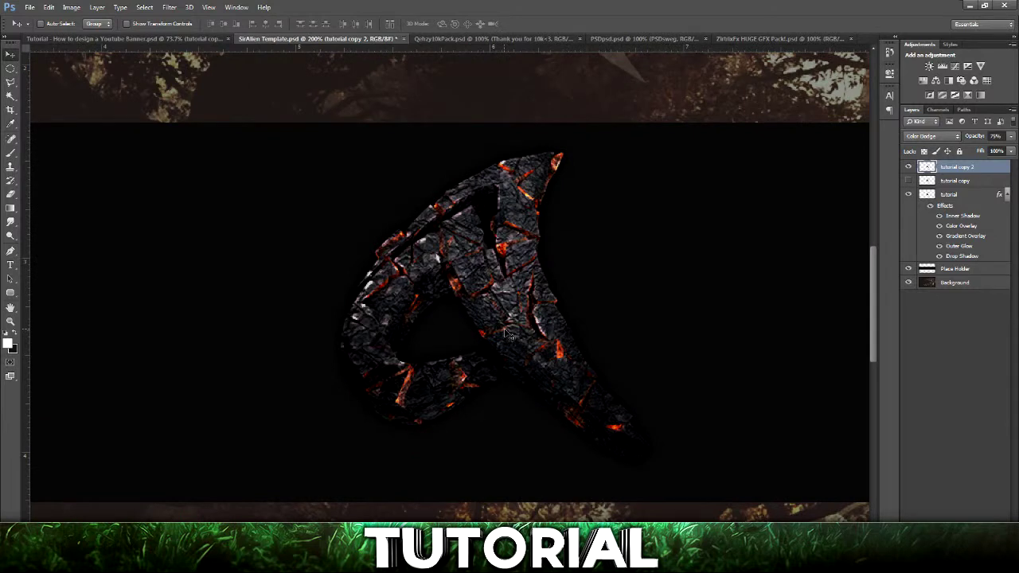
# Select and show the tutorial copy layer, and open the Filter Gallery for it
pyautogui.click(973, 182)
pyautogui.click(909, 180)
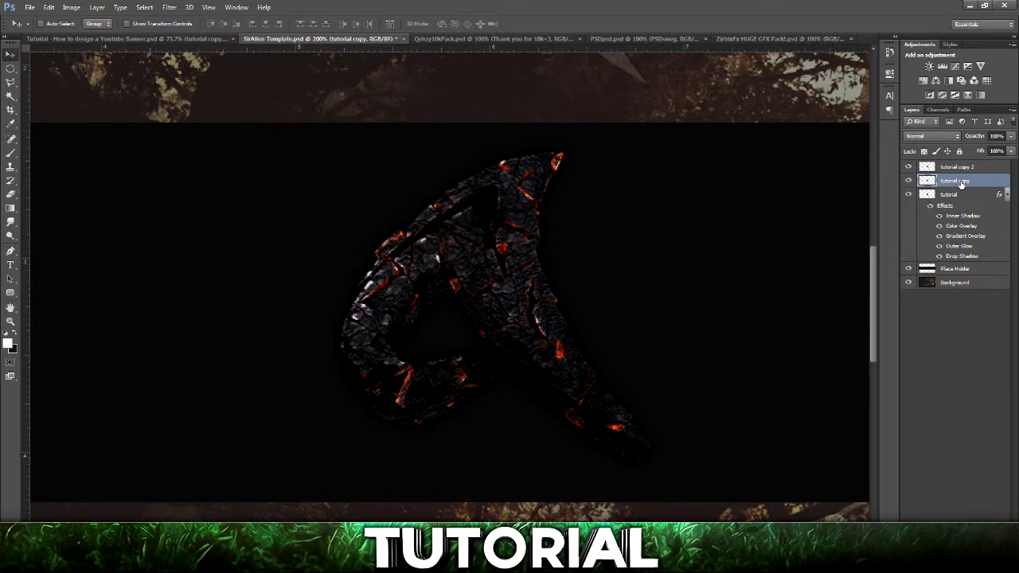
pyautogui.hotkey('ctrl', '0')
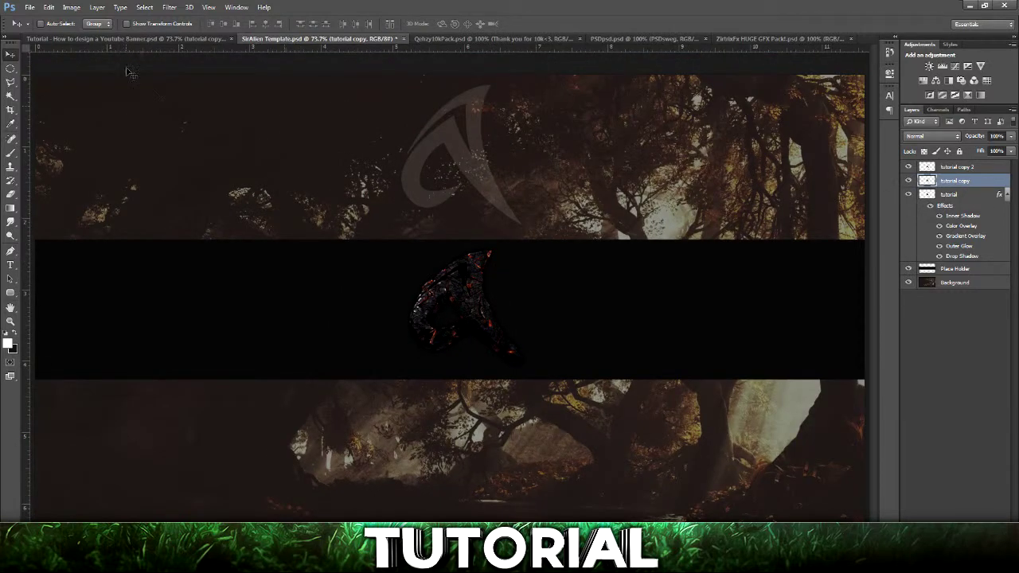
pyautogui.click(169, 7)
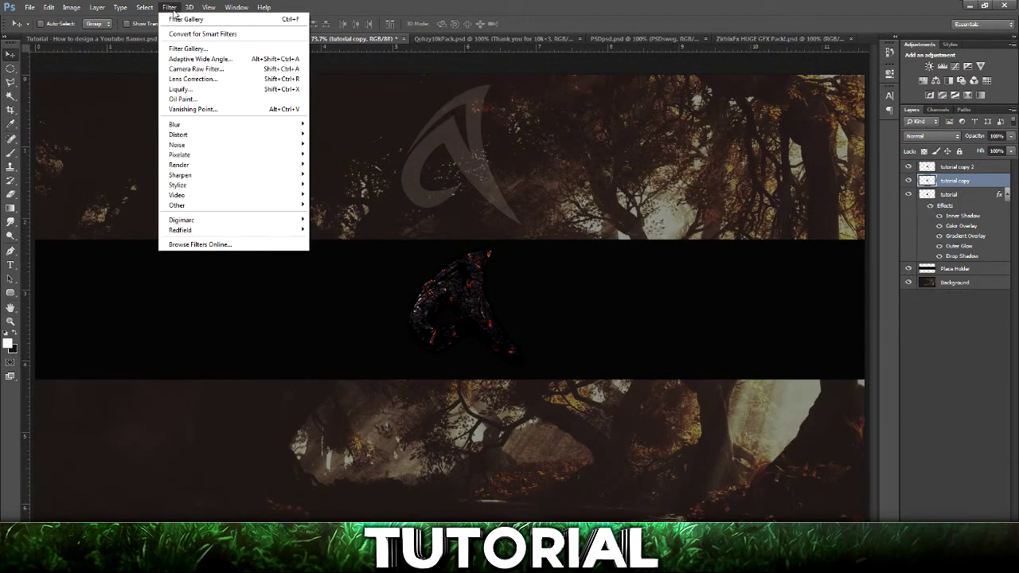
pyautogui.click(189, 48)
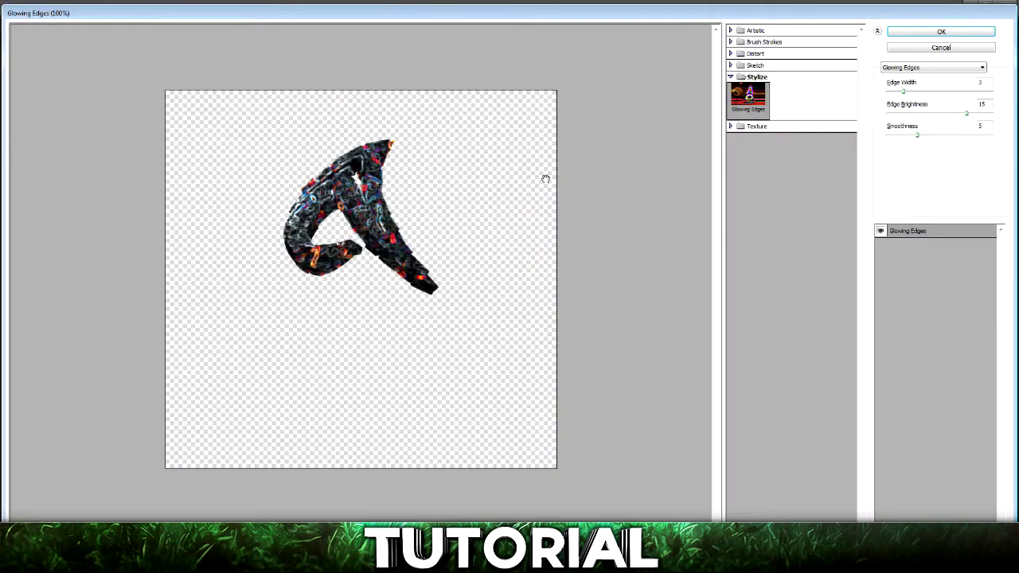
# Preview the Craquelure, Accented Edges, Crosshatch and Angled Strokes filters on tutorial copy
pyautogui.click(741, 126)
pyautogui.click(746, 148)
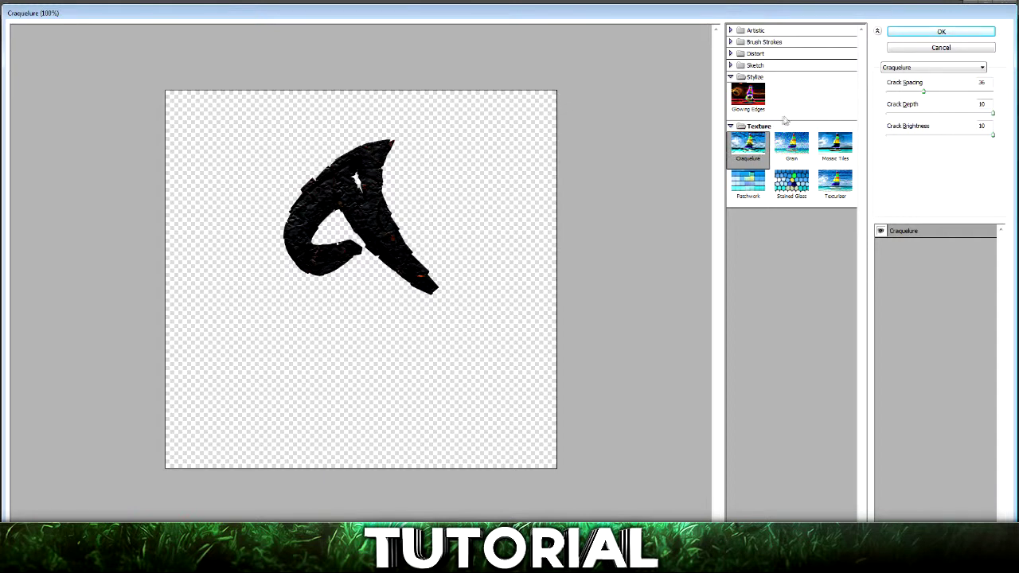
pyautogui.click(730, 42)
pyautogui.click(748, 59)
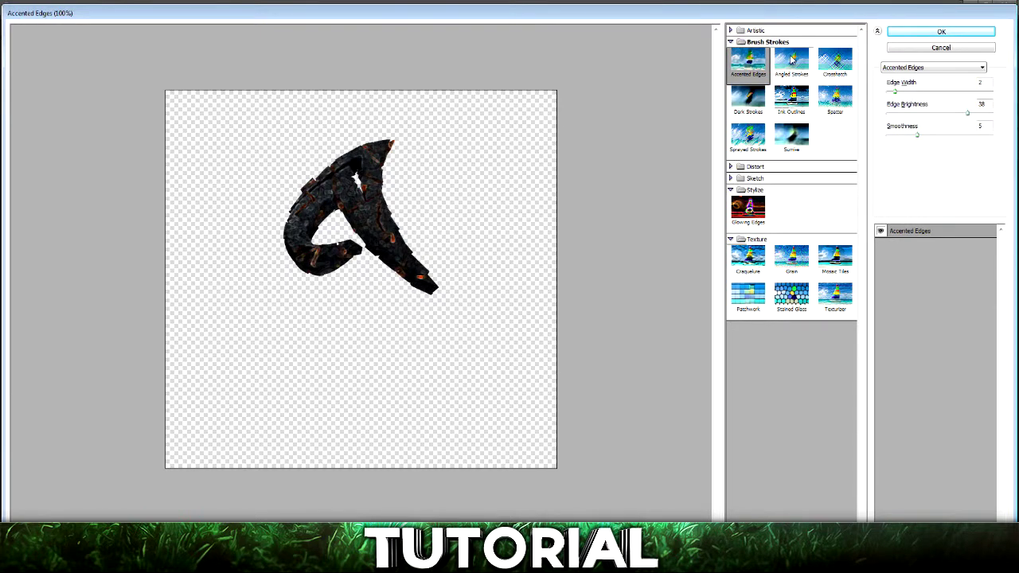
pyautogui.click(834, 67)
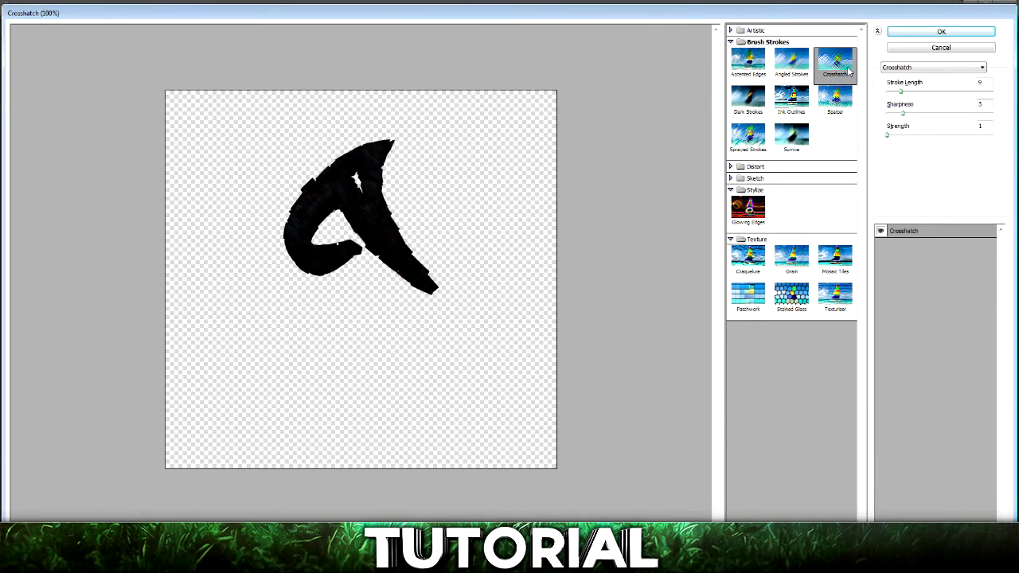
pyautogui.click(800, 73)
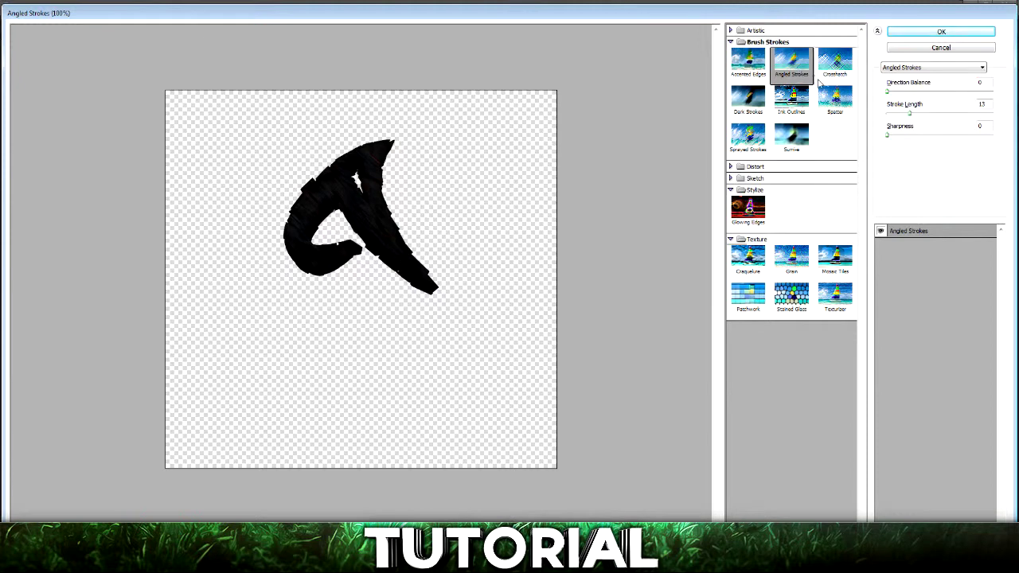
# Apply the Spatter filter to tutorial copy with spray radius 9 and smoothness 5
pyautogui.click(835, 97)
pyautogui.click(800, 98)
pyautogui.click(835, 97)
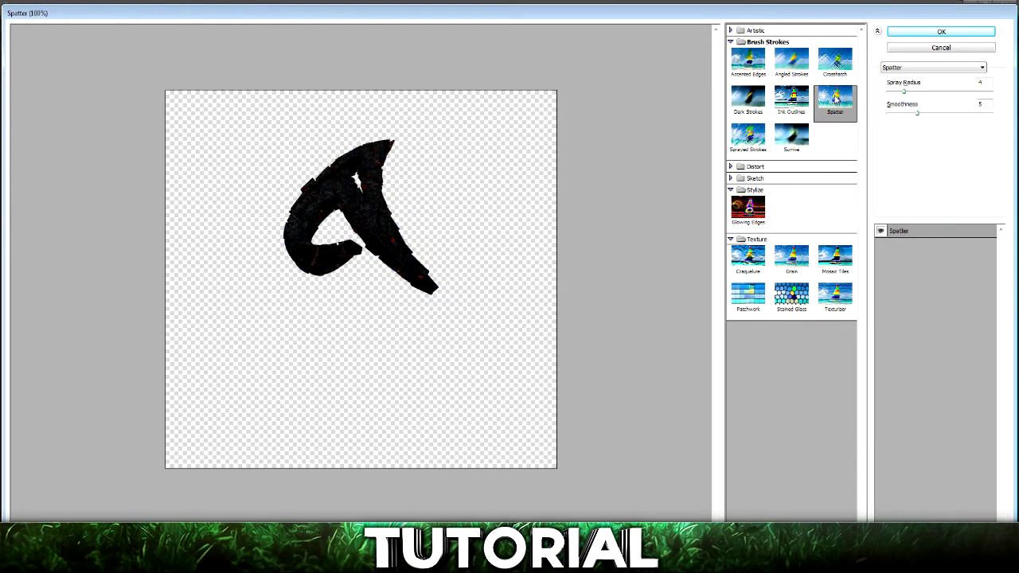
pyautogui.moveTo(906, 93)
pyautogui.mouseDown()
pyautogui.moveTo(950, 92)
pyautogui.moveTo(927, 94)
pyautogui.mouseUp()
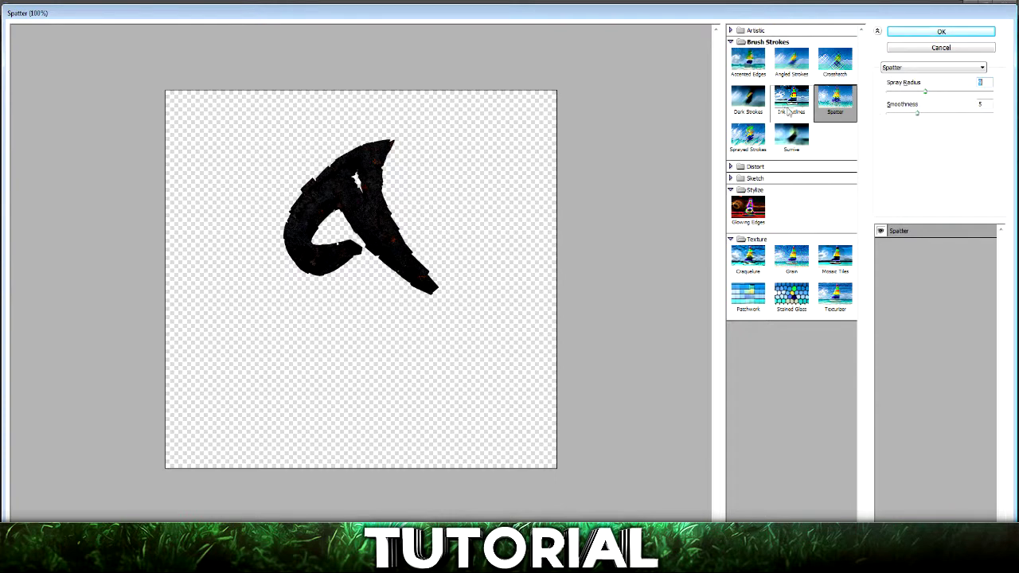
pyautogui.click(748, 135)
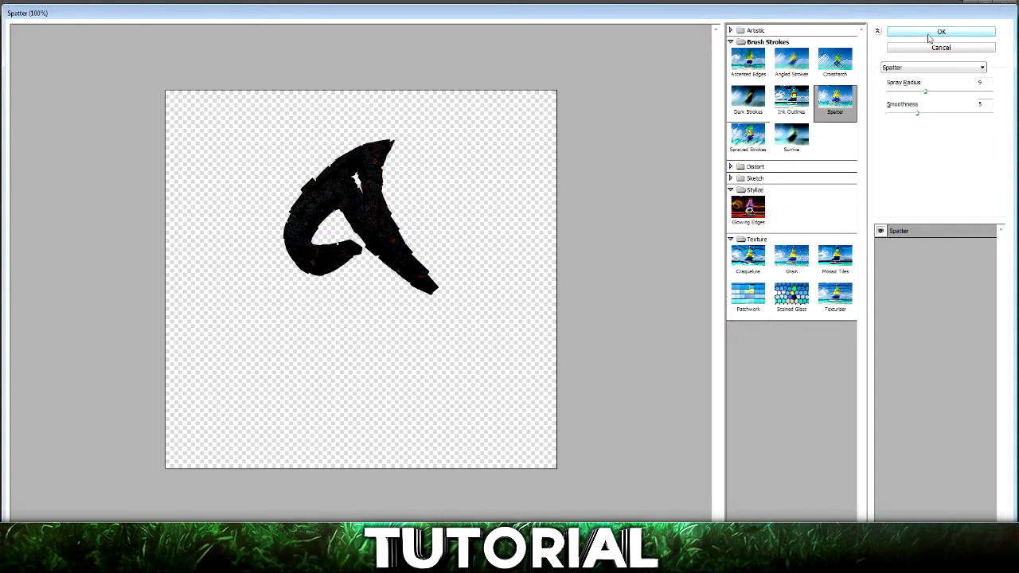
pyautogui.click(928, 33)
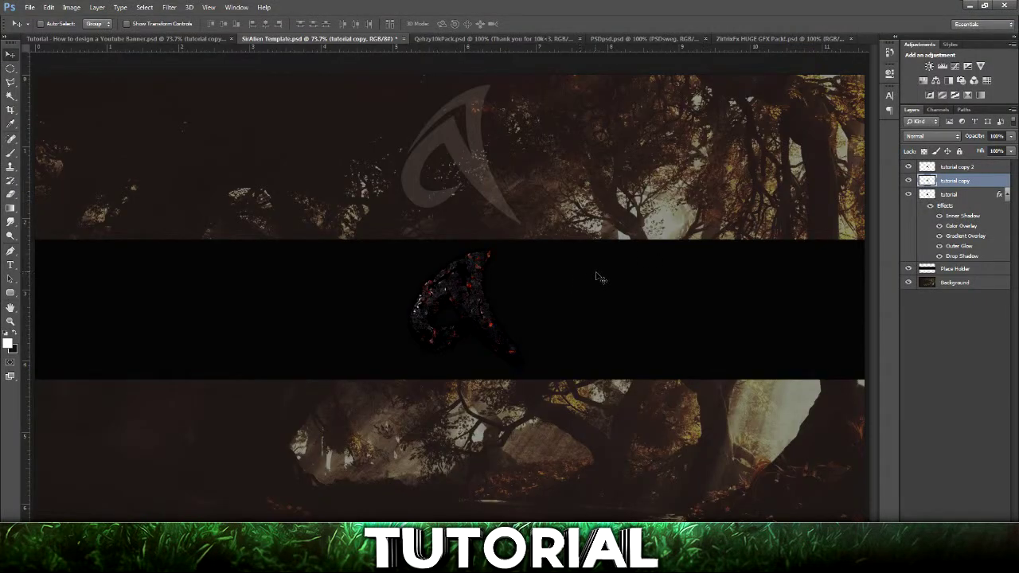
# Keep tutorial copy's blend mode at Normal and scale the layer up about its centre to about 106%
pyautogui.click(916, 137)
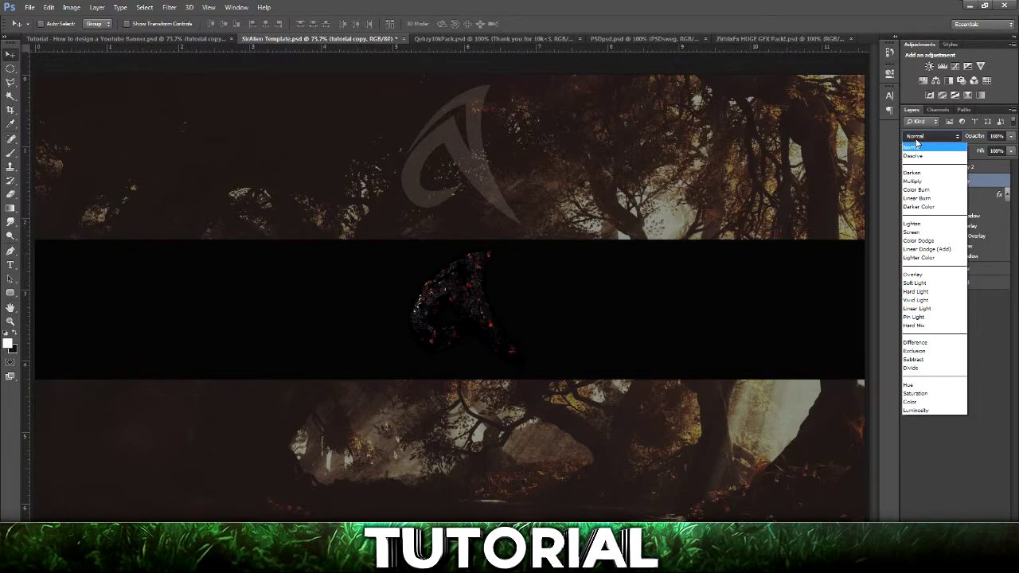
pyautogui.click(916, 137)
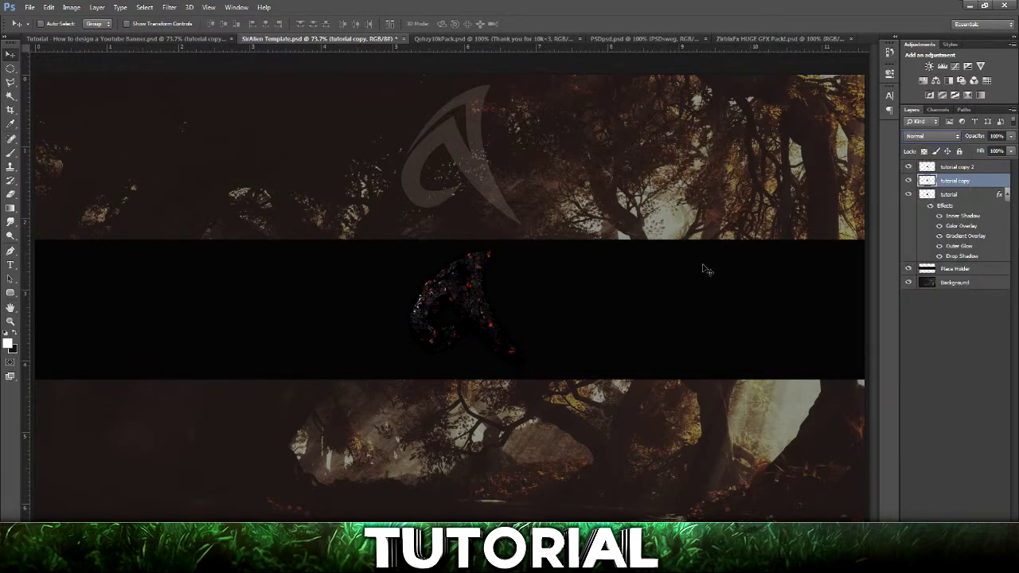
pyautogui.hotkey('ctrl', 't')
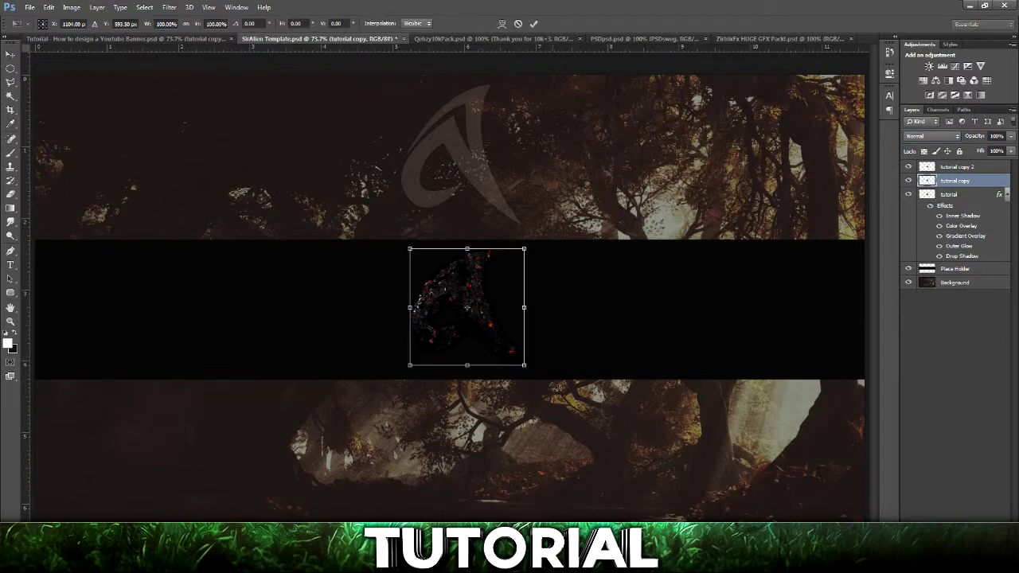
pyautogui.moveTo(529, 369); pyautogui.dragTo(532, 373)
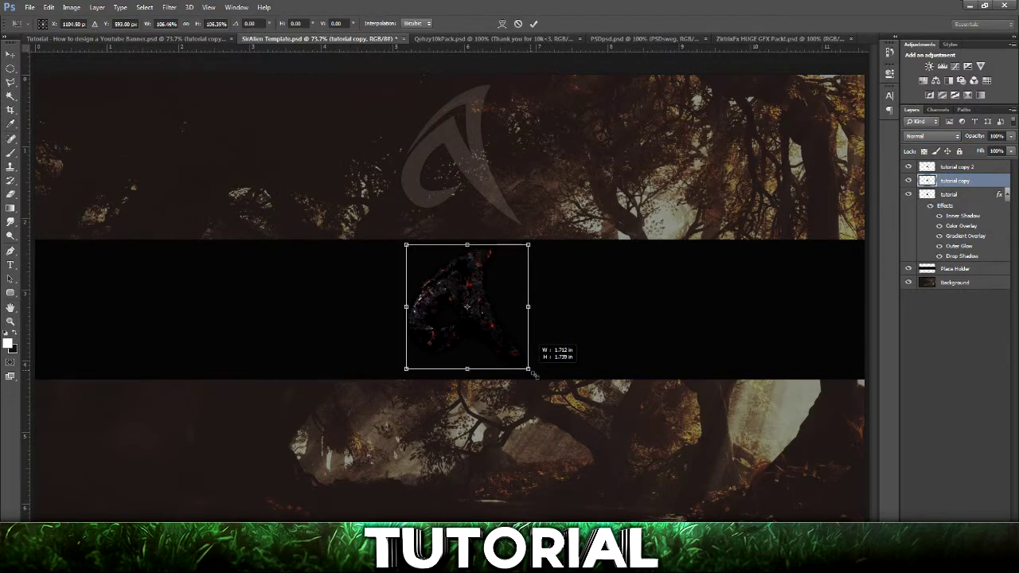
pyautogui.click(534, 23)
# Try placing tutorial copy beneath the tutorial layer, and restore it to its place above that layer
pyautogui.moveTo(937, 195); pyautogui.dragTo(953, 260)
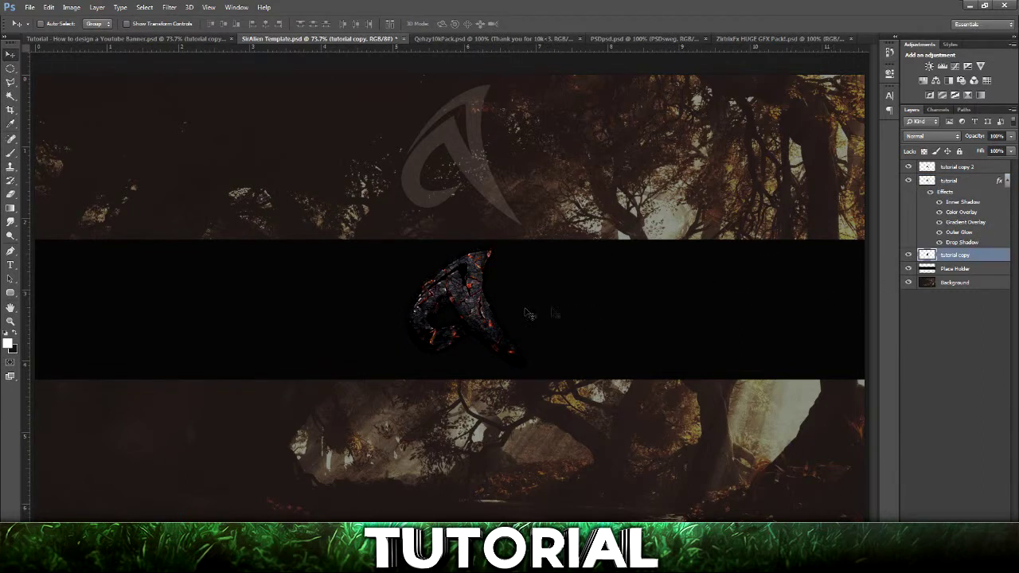
pyautogui.hotkey('ctrl', ']')
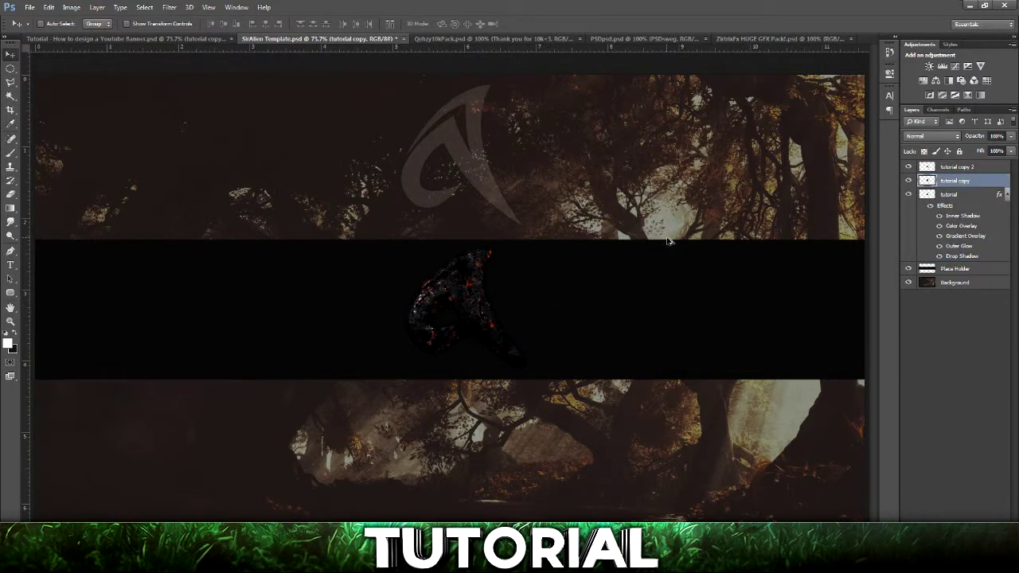
# Set tutorial copy's blend mode to Linear Dodge (Add), comparing it with the neighbouring modes
pyautogui.click(935, 140)
pyautogui.click(938, 252)
pyautogui.scroll(-1, 926, 137)
pyautogui.scroll(1, 926, 135)
pyautogui.scroll(-1, 926, 136)
pyautogui.scroll(1, 926, 135)
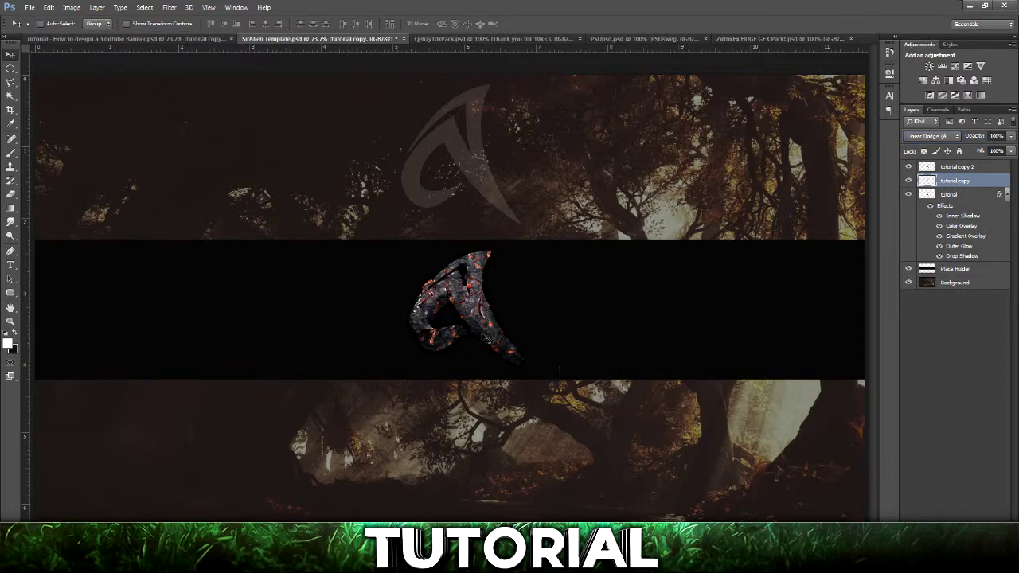
# Lower tutorial copy's opacity to about 20%, toggling the layer's visibility to compare the effect
pyautogui.click(1012, 137)
pyautogui.moveTo(1014, 142); pyautogui.dragTo(964, 152)
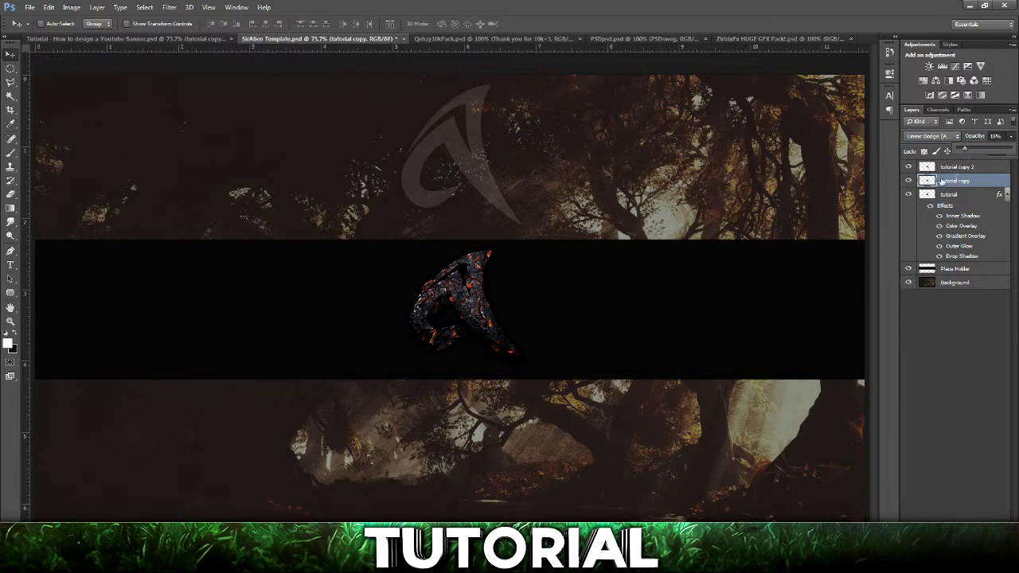
pyautogui.click(907, 182)
pyautogui.click(907, 181)
pyautogui.click(1011, 150)
# Apply the Craquelure texture filter to the tutorial copy layer with crack spacing 22, crack depth 10 and crack brightness 10
pyautogui.click(189, 7)
pyautogui.moveTo(168, 7)
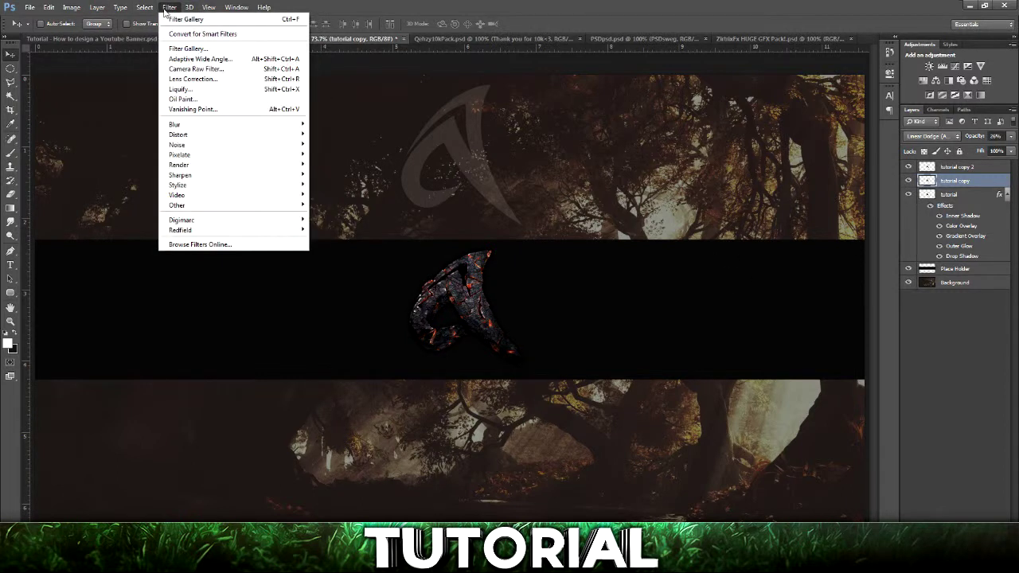
pyautogui.click(199, 48)
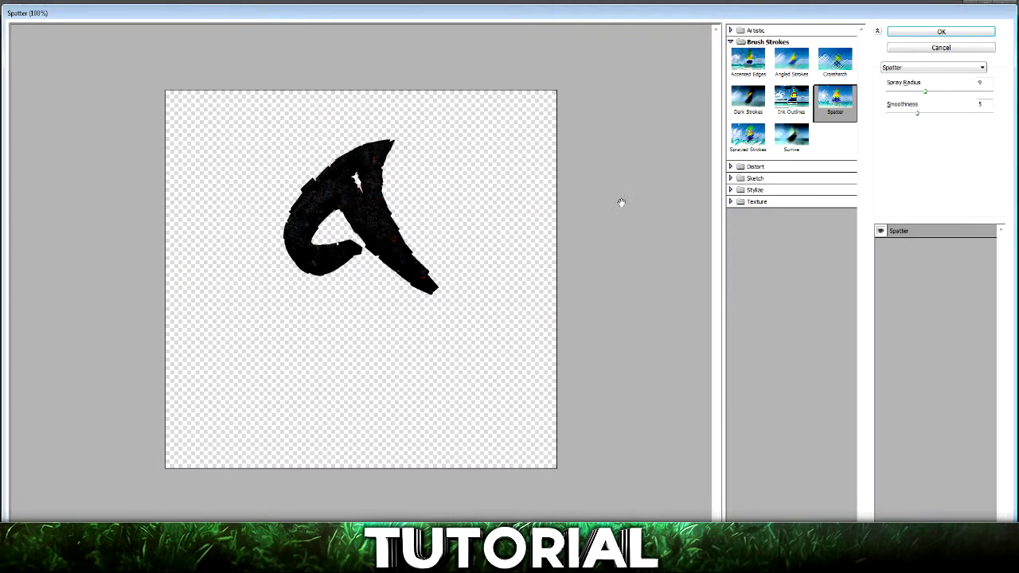
pyautogui.click(731, 202)
pyautogui.click(741, 220)
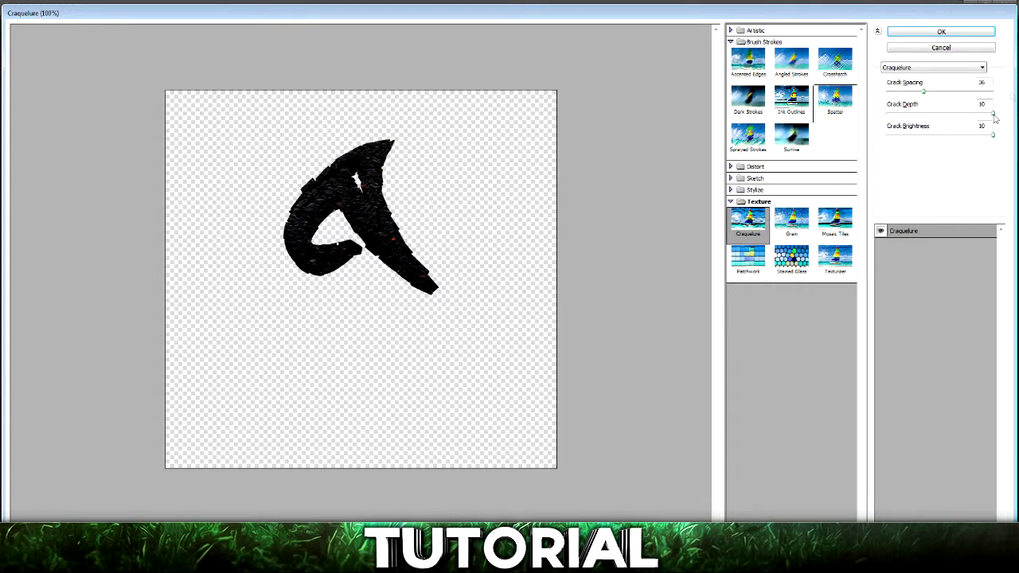
pyautogui.click(925, 92)
pyautogui.moveTo(924, 91)
pyautogui.mouseDown()
pyautogui.moveTo(951, 96)
pyautogui.moveTo(935, 96)
pyautogui.mouseUp()
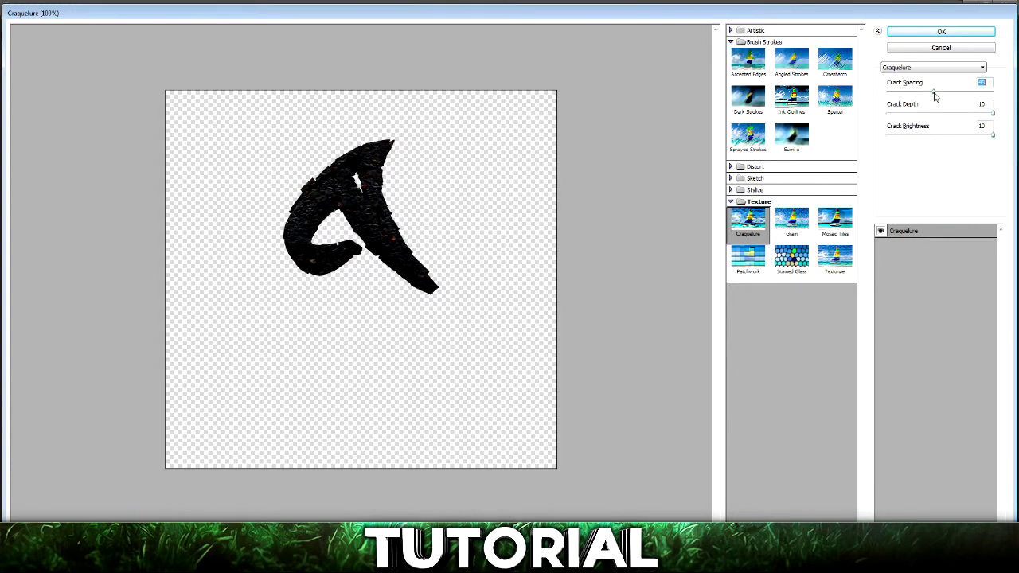
pyautogui.moveTo(936, 97); pyautogui.dragTo(908, 100)
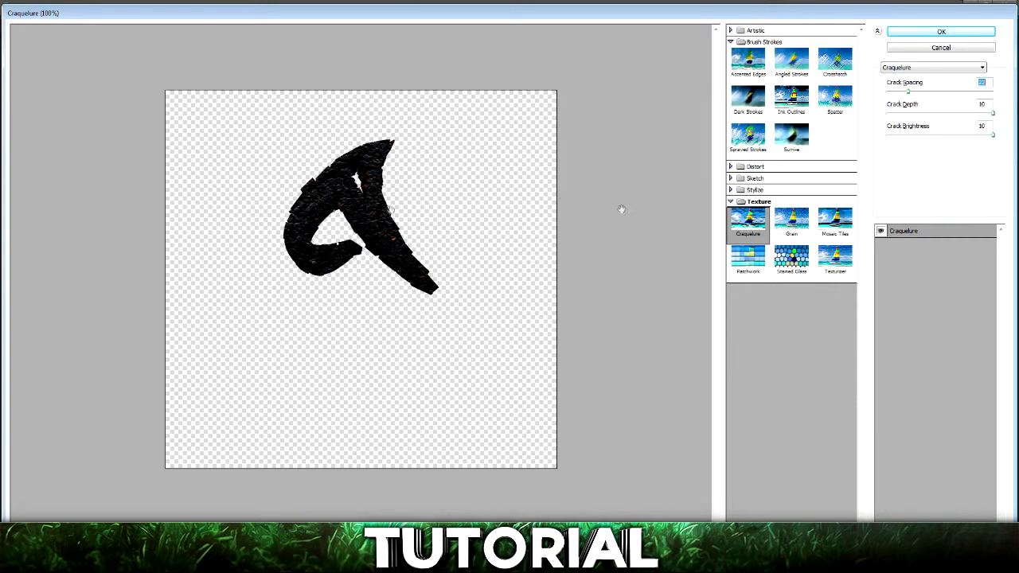
pyautogui.moveTo(976, 120); pyautogui.dragTo(1005, 123)
pyautogui.moveTo(990, 137)
pyautogui.mouseDown()
pyautogui.moveTo(899, 137)
pyautogui.moveTo(994, 136)
pyautogui.mouseUp()
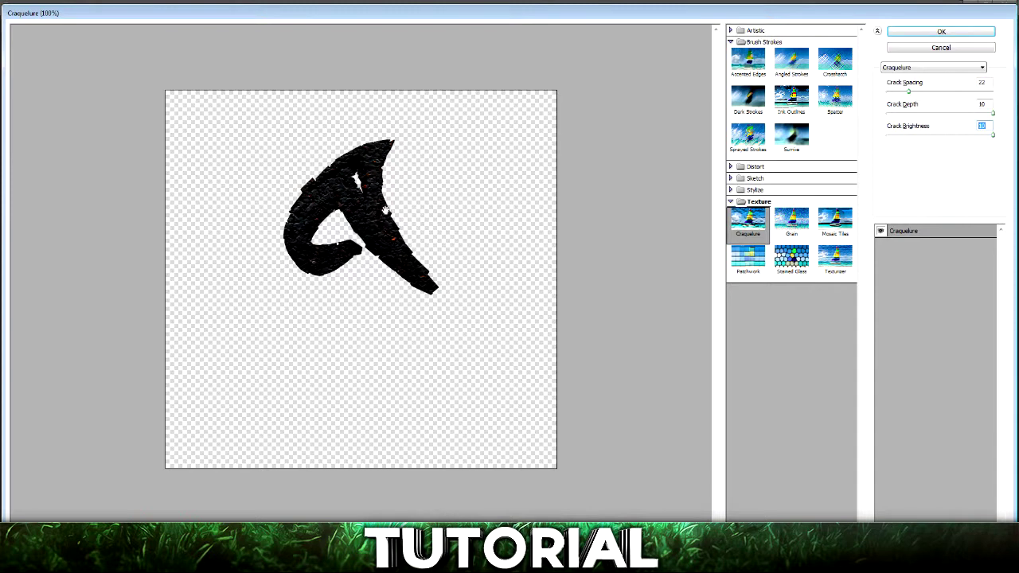
pyautogui.click(940, 32)
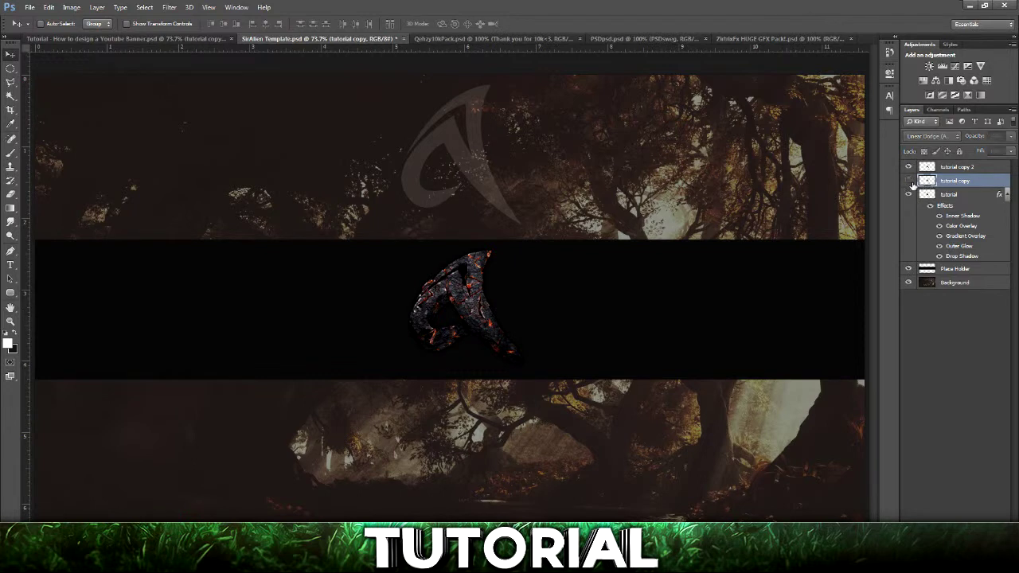
# Move the tutorial copy layer above tutorial copy 2 and raise its opacity to about 74%
pyautogui.moveTo(928, 186); pyautogui.dragTo(977, 170)
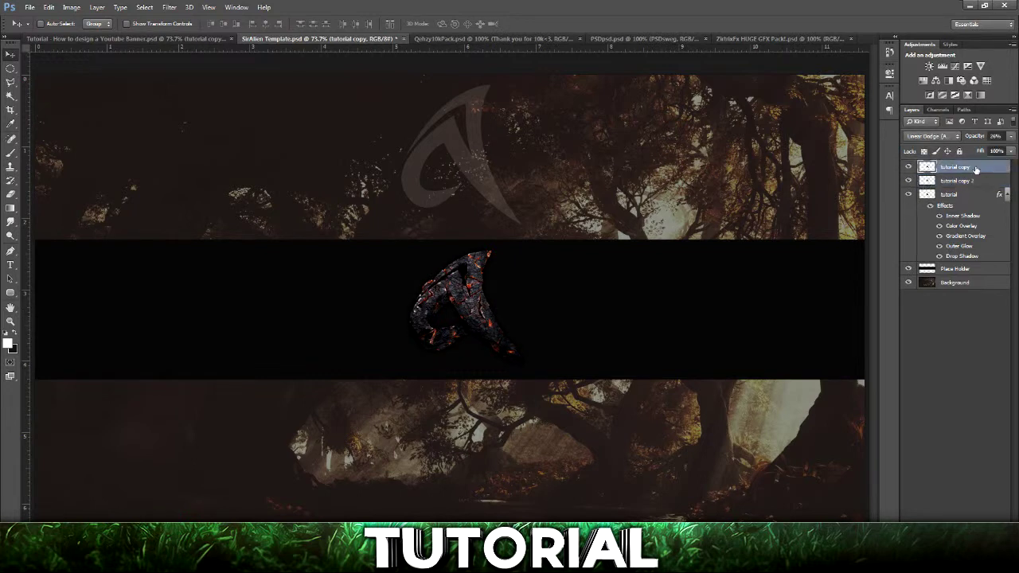
pyautogui.click(1008, 137)
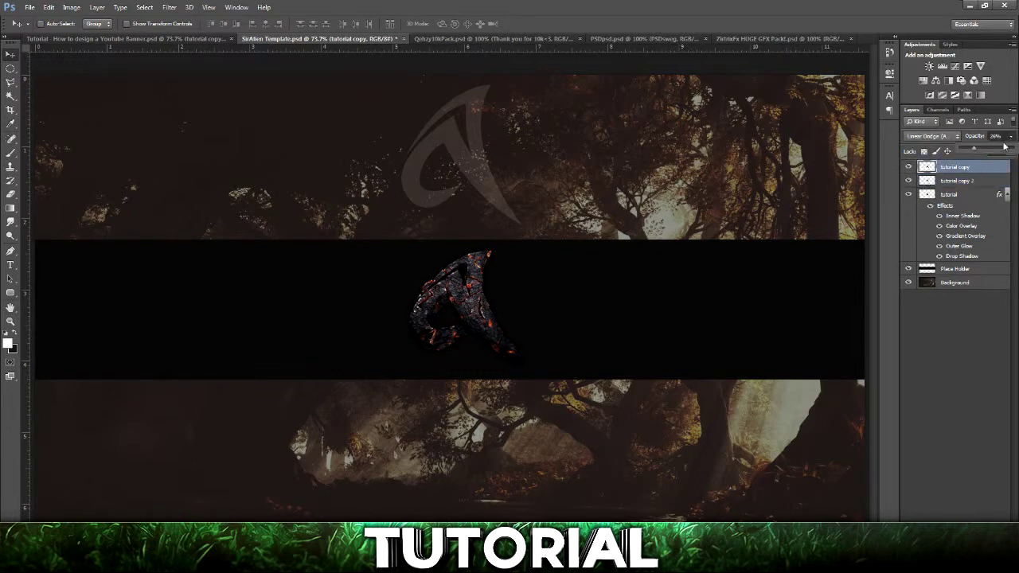
pyautogui.click(1001, 150)
# Set tutorial copy's blend mode to Soft Light and its opacity to 30%
pyautogui.click(920, 136)
pyautogui.click(920, 137)
pyautogui.scroll(-2, 918, 134)
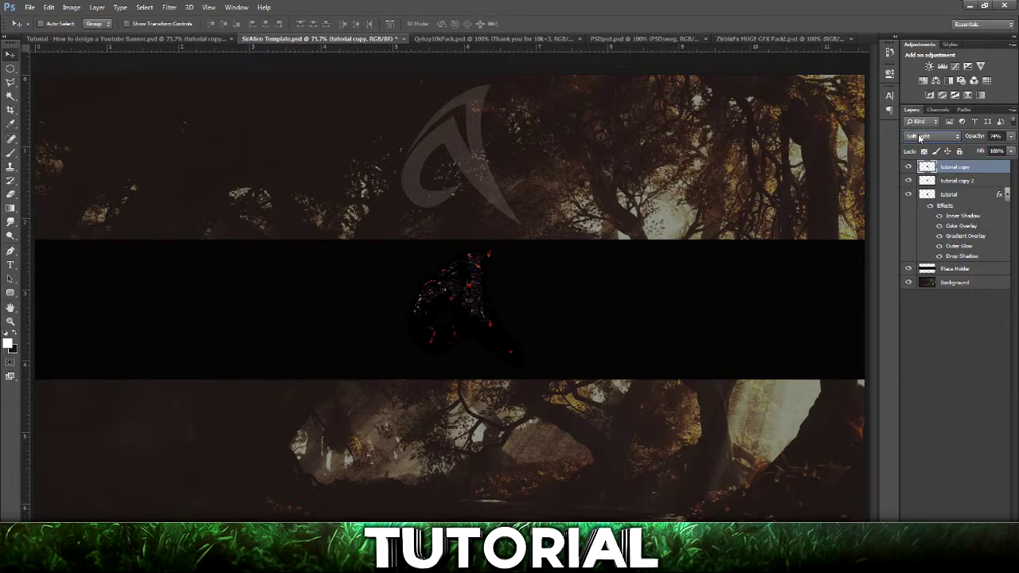
pyautogui.click(1011, 137)
pyautogui.moveTo(1001, 149); pyautogui.dragTo(981, 148)
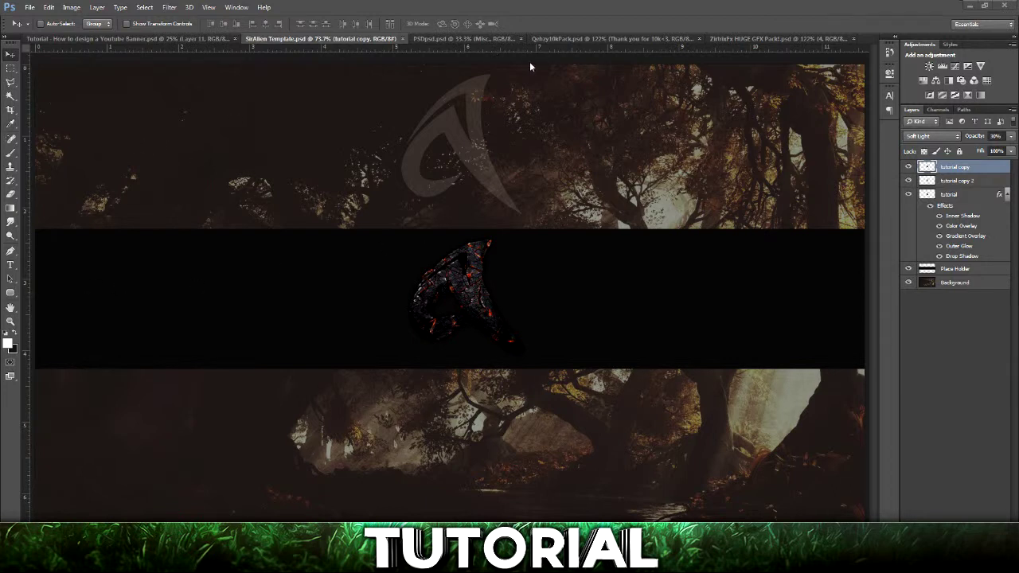
# Select the Place Holder layer, and review the finished YouTube banner document before returning to the template
pyautogui.click(976, 270)
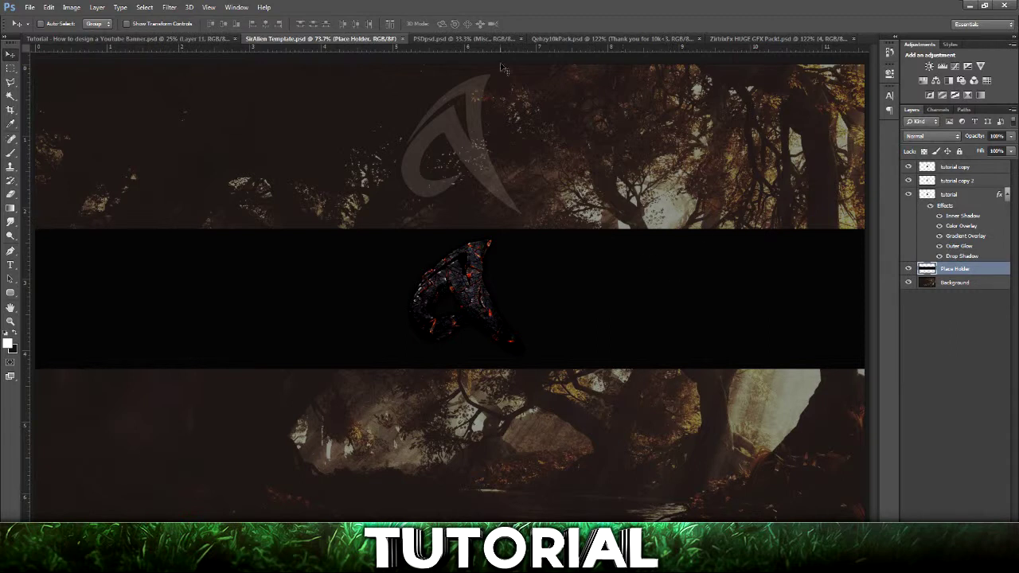
pyautogui.click(127, 39)
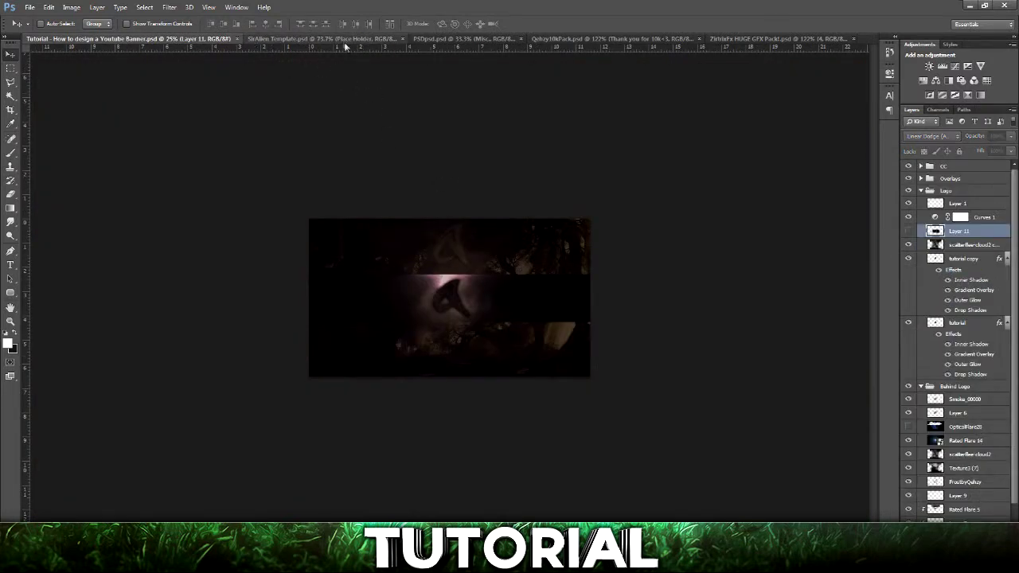
pyautogui.click(310, 40)
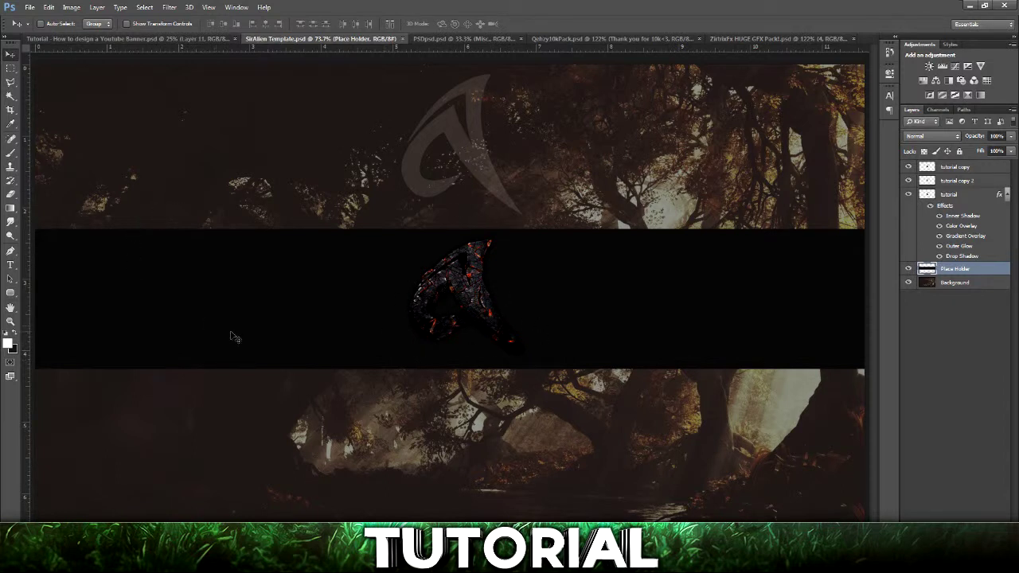
# Select the SBA Flare 16 and Light_00000 layers in the Flares group of the PSDpsd.psd document
pyautogui.click(454, 40)
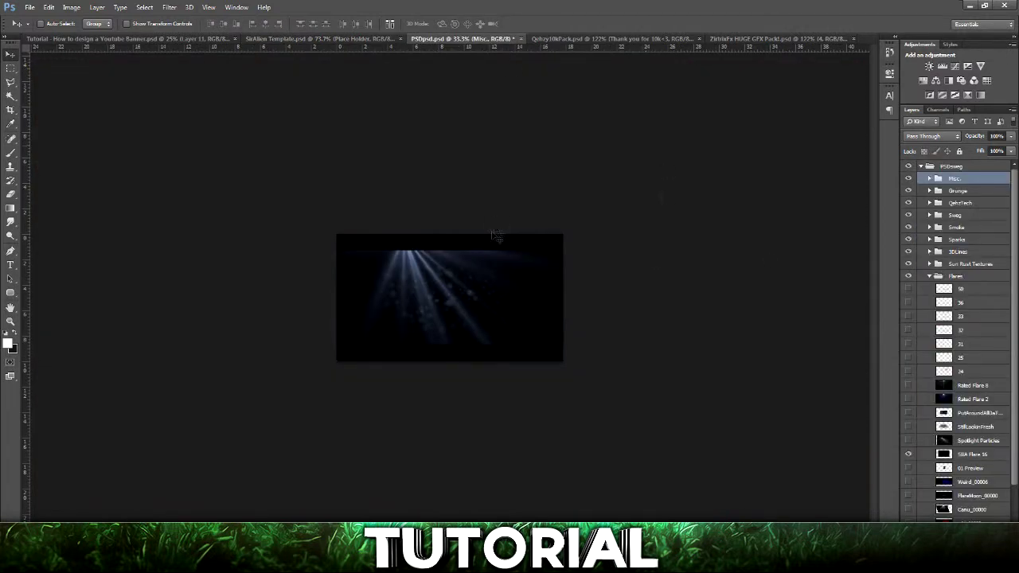
pyautogui.scroll(-3, 924, 247)
pyautogui.scroll(-1, 1002, 325)
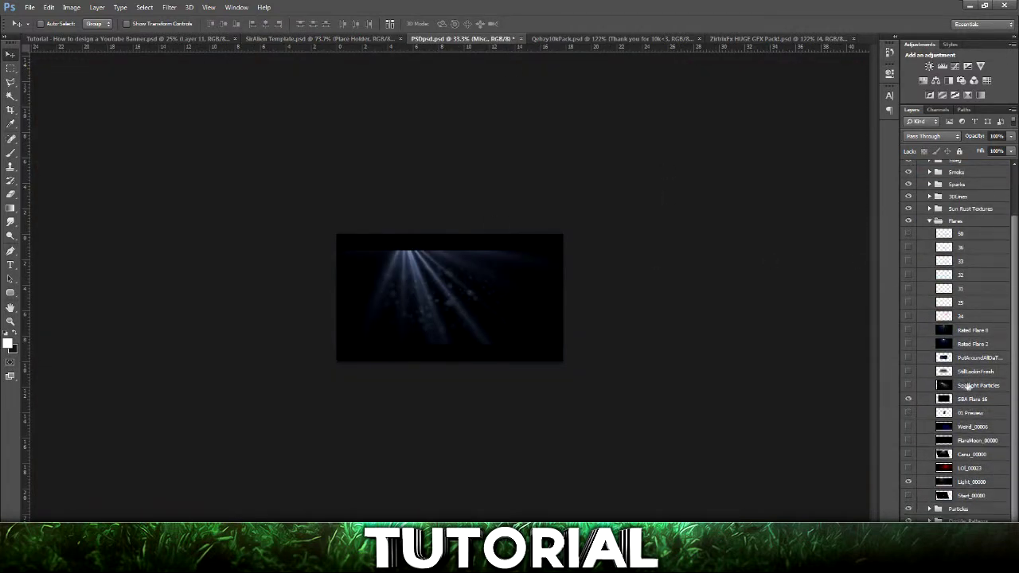
pyautogui.click(971, 399)
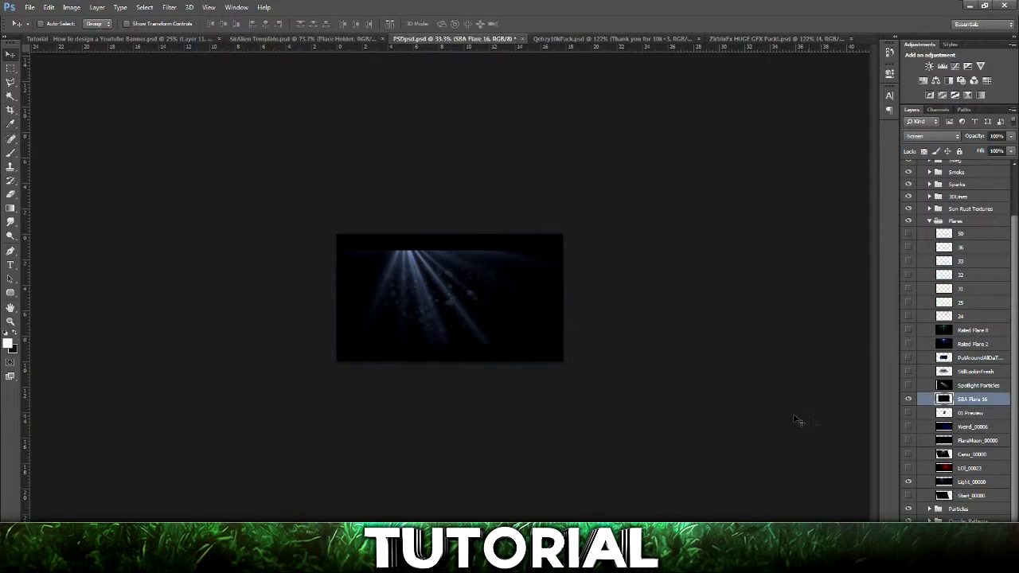
pyautogui.keyDown('ctrl'); pyautogui.click(970, 485); pyautogui.keyUp('ctrl')
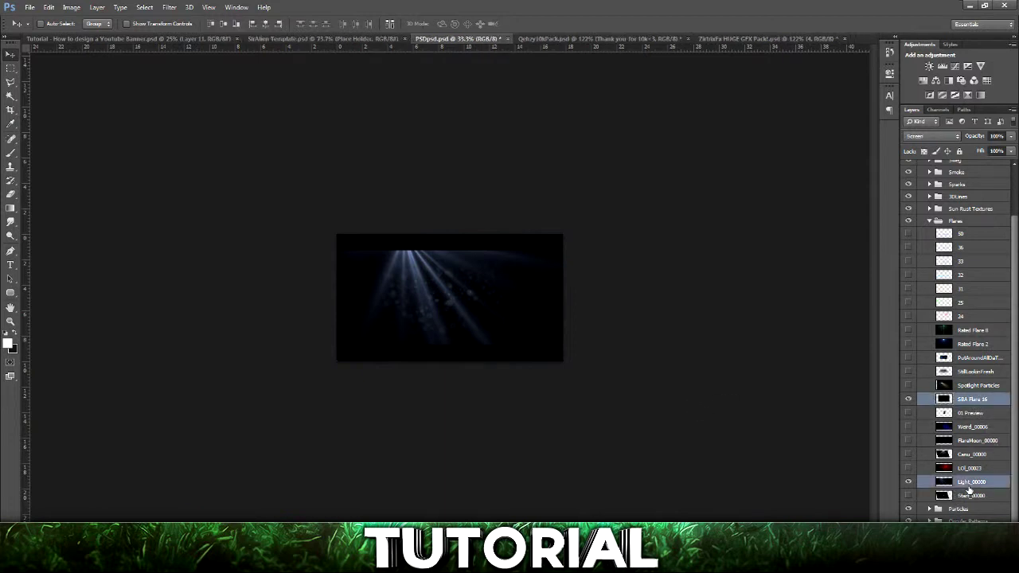
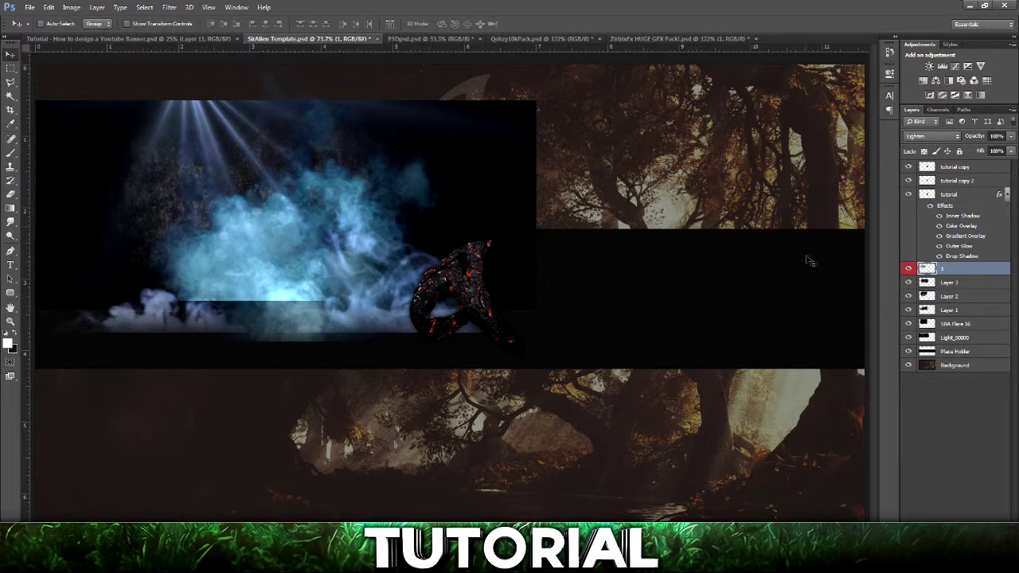
# Hide the six imported effect layers, and add a new layer named raidal directly above Place Holder
pyautogui.moveTo(910, 270); pyautogui.dragTo(913, 347)
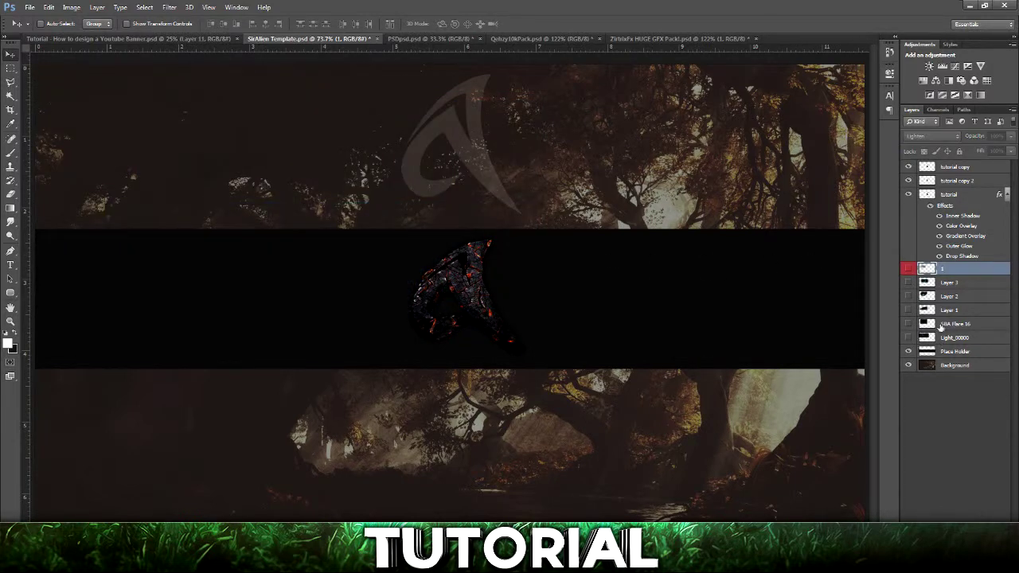
pyautogui.click(967, 352)
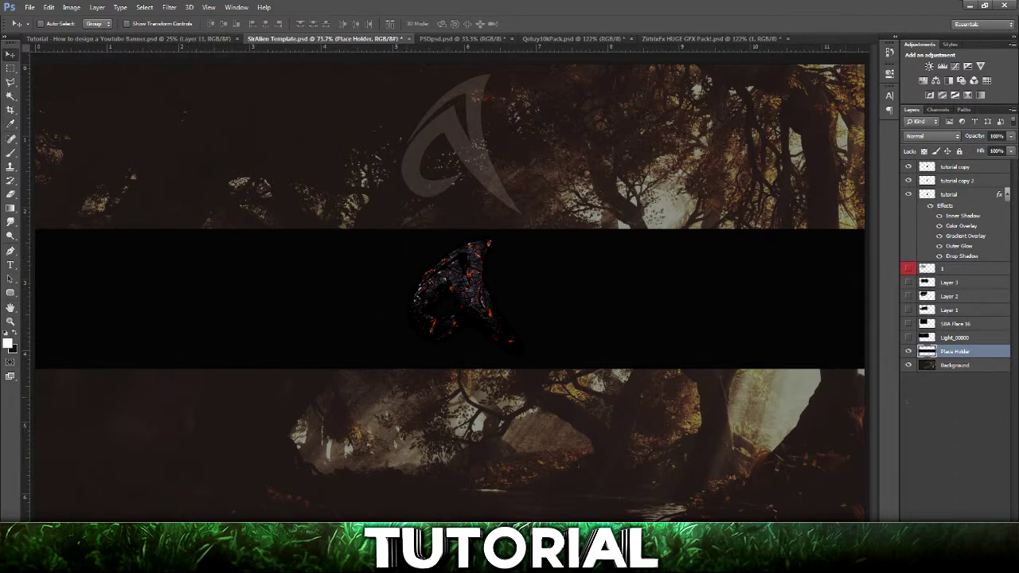
pyautogui.hotkey('ctrl', 'shift', 'alt', 'n')
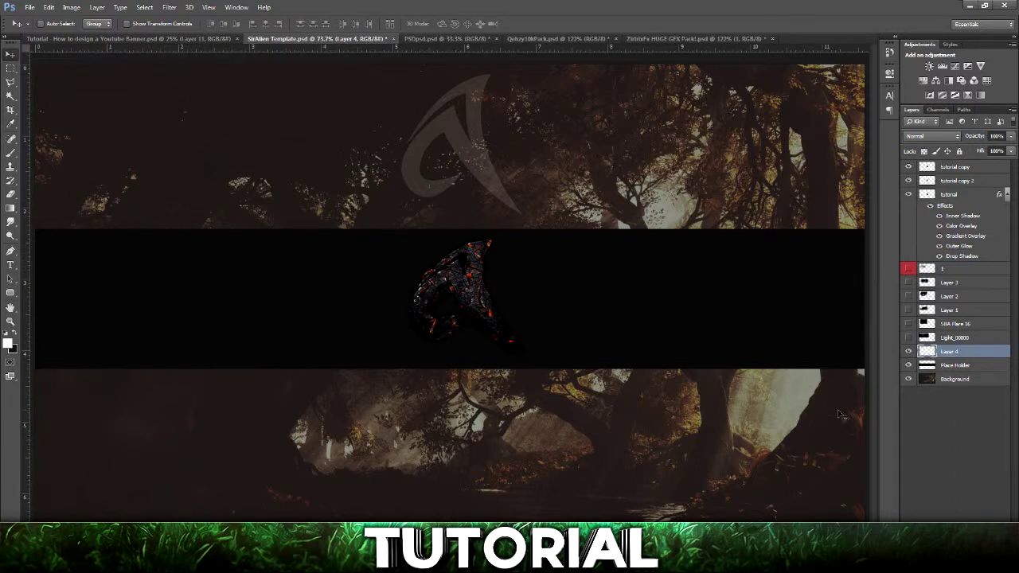
pyautogui.doubleClick(959, 354)
pyautogui.write('B')
pyautogui.write('aidal')
pyautogui.press('Return')
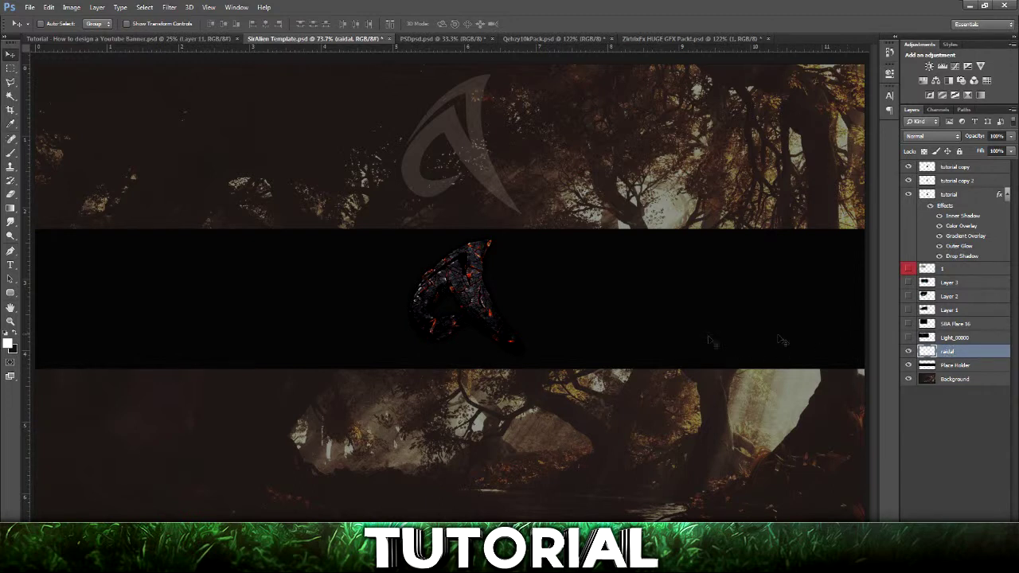
# Paint a single soft white glow behind the central logo on the raidal layer with a 489 px brush at 0% hardness
pyautogui.press('b')
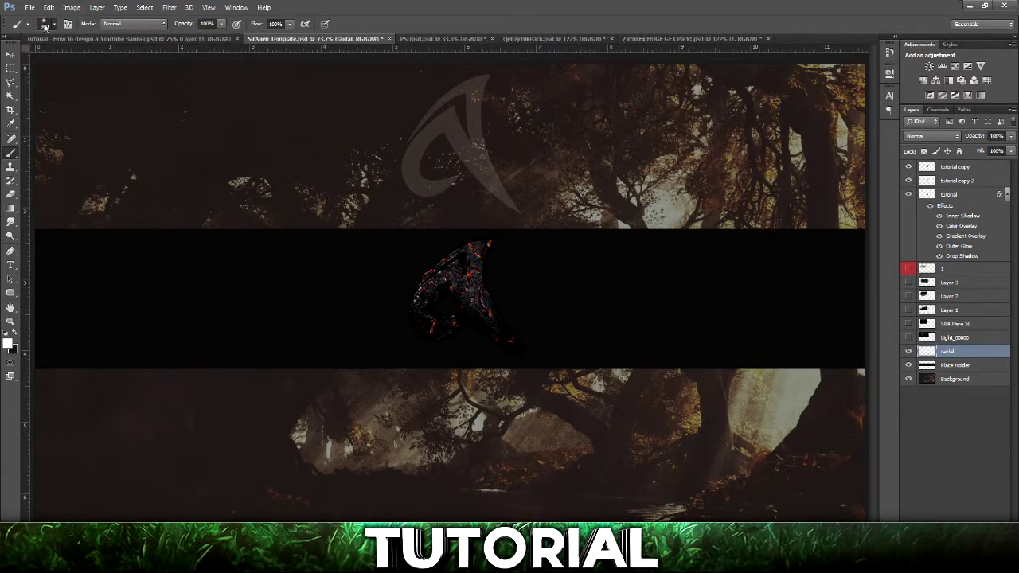
pyautogui.click(41, 25)
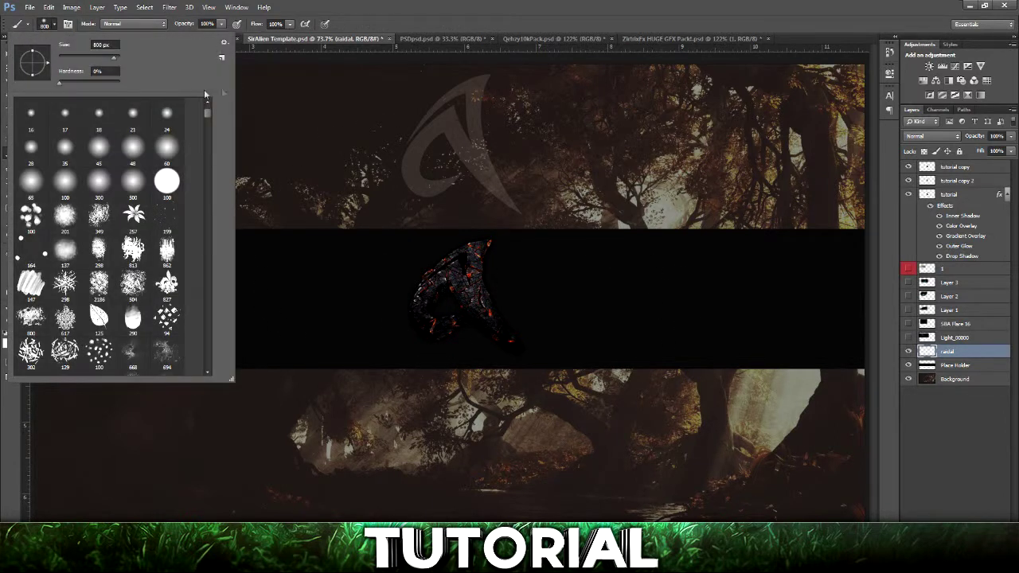
pyautogui.click(109, 62)
pyautogui.write('489')
pyautogui.press('Return')
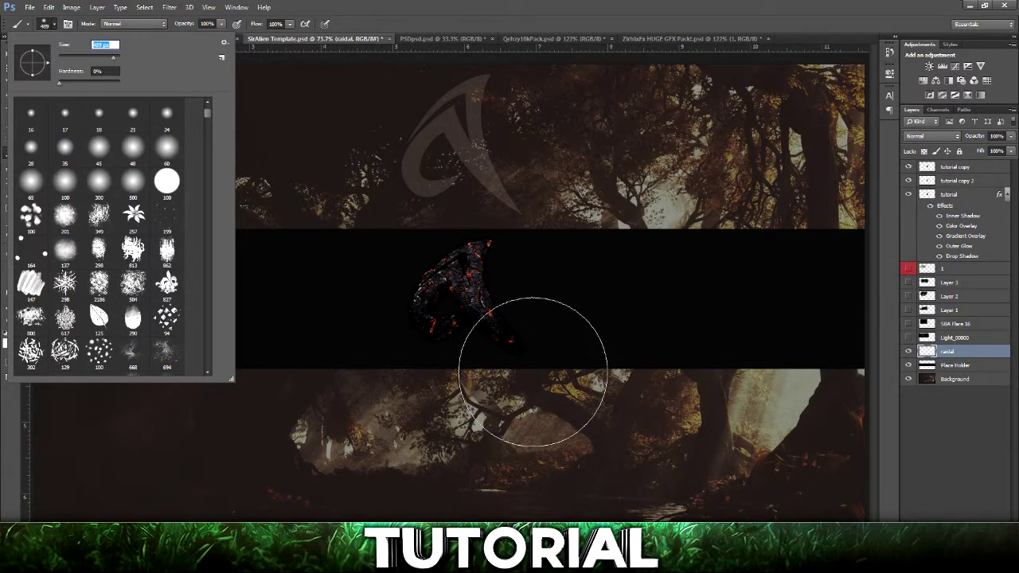
pyautogui.click(504, 29)
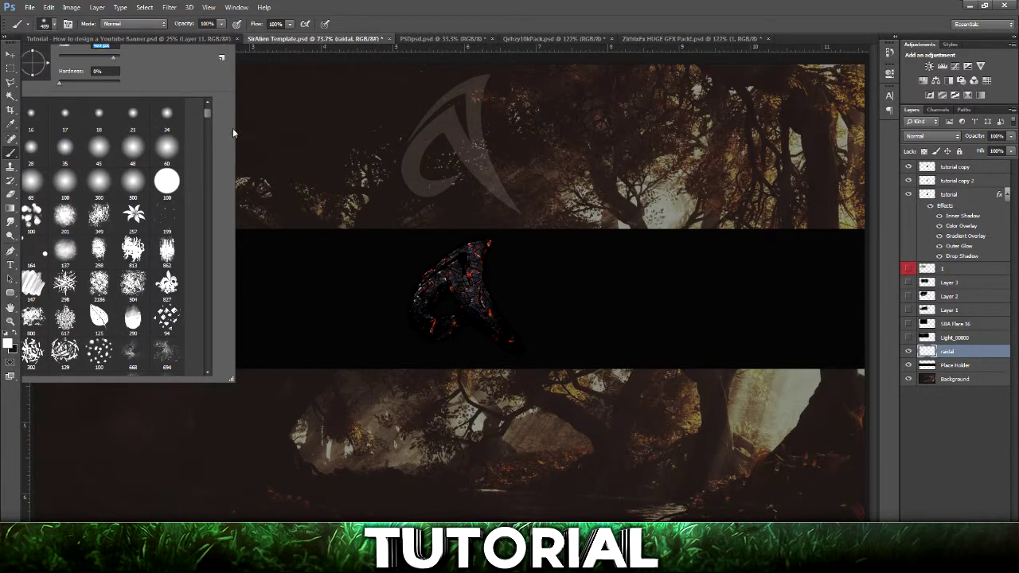
pyautogui.click(279, 379)
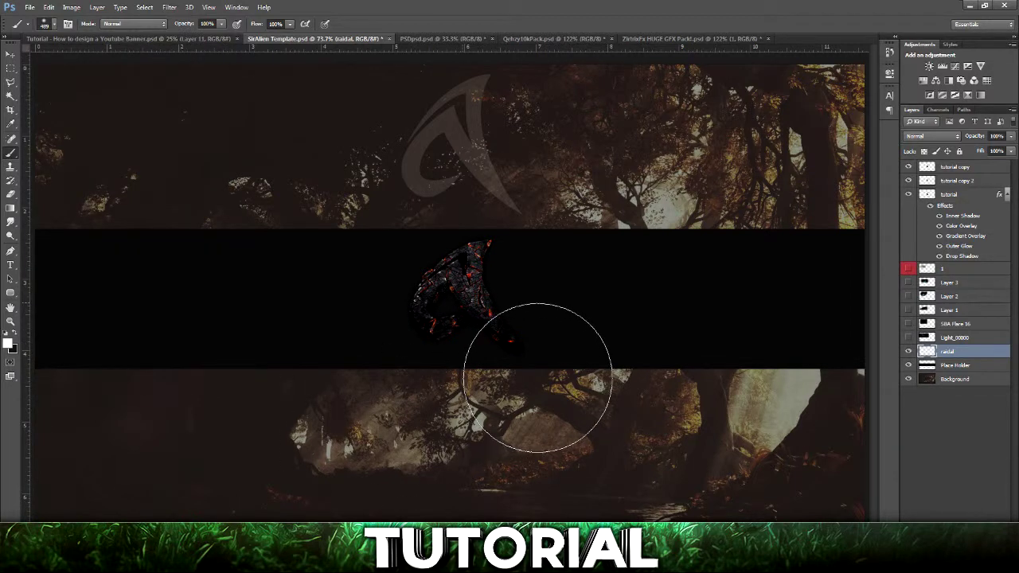
pyautogui.click(478, 314)
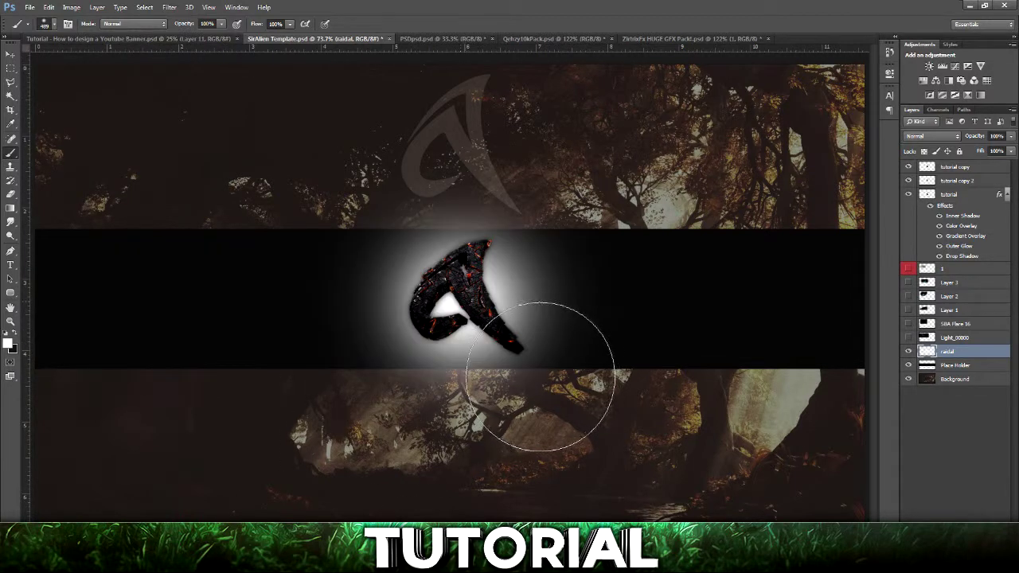
# Set the raidal layer's blend mode to Soft Light and its opacity to 45%
pyautogui.click(1011, 137)
pyautogui.click(965, 152)
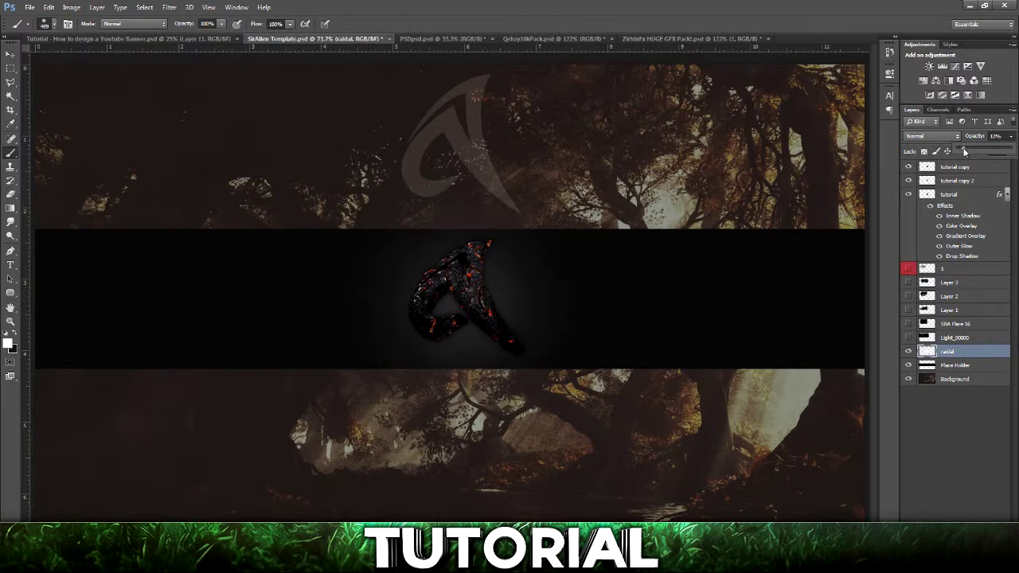
pyautogui.moveTo(963, 150); pyautogui.dragTo(960, 150)
pyautogui.click(932, 137)
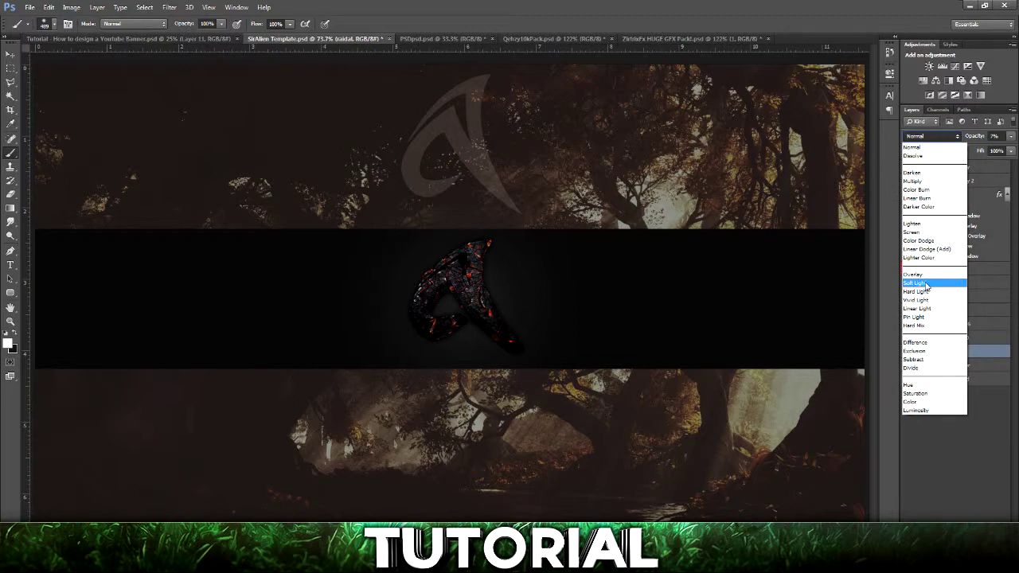
pyautogui.click(927, 285)
pyautogui.click(1012, 137)
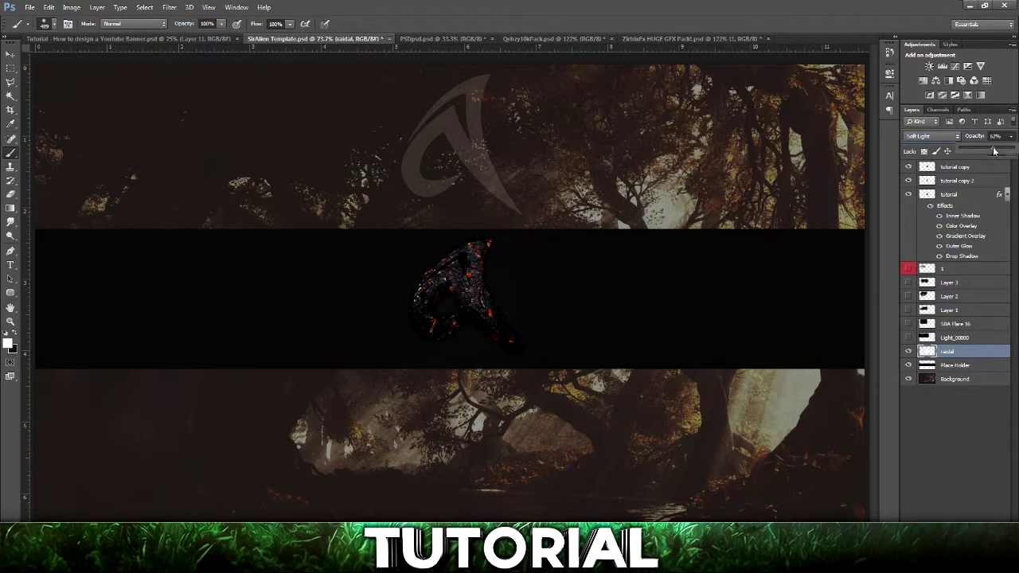
pyautogui.moveTo(993, 151); pyautogui.dragTo(989, 152)
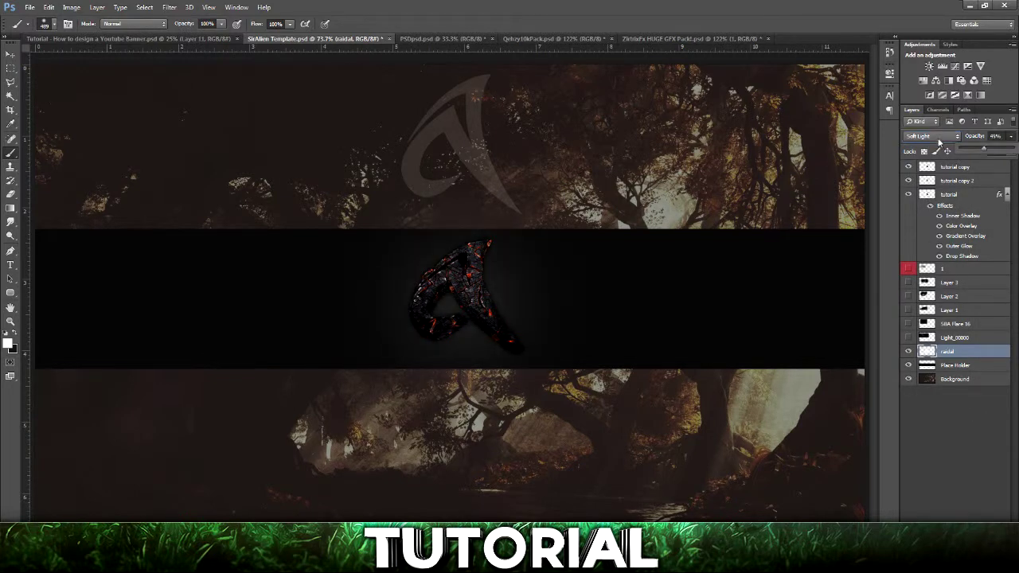
pyautogui.click(975, 353)
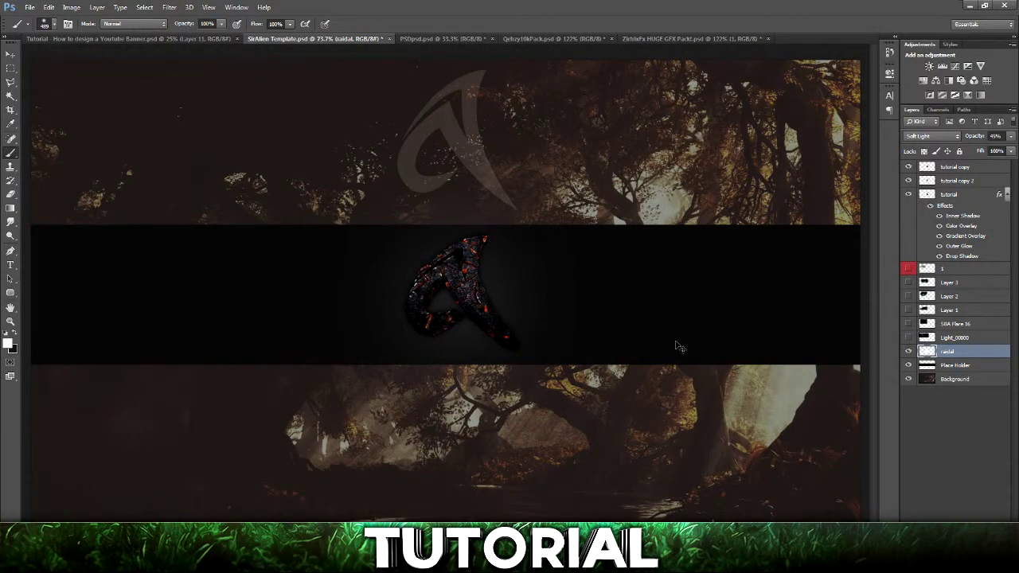
# Scale the raidal glow up about its centre to about 145% of its size
pyautogui.hotkey('ctrl', 'r')
pyautogui.hotkey('ctrl', 't')
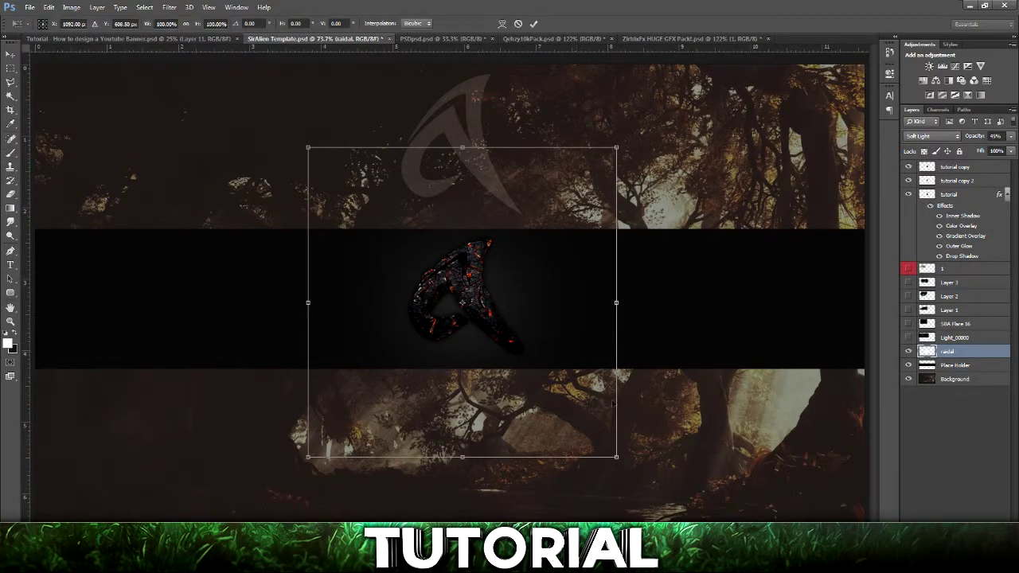
pyautogui.moveTo(619, 459); pyautogui.dragTo(686, 525)
pyautogui.click(533, 23)
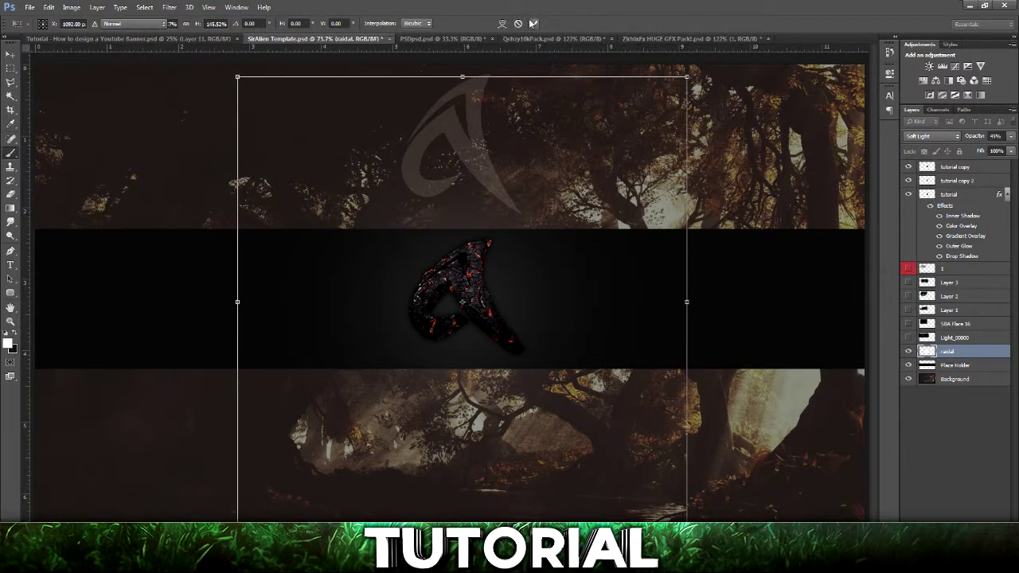
# Clip the raidal layer to Place Holder and lower its opacity to 22%
pyautogui.rightClick(961, 354)
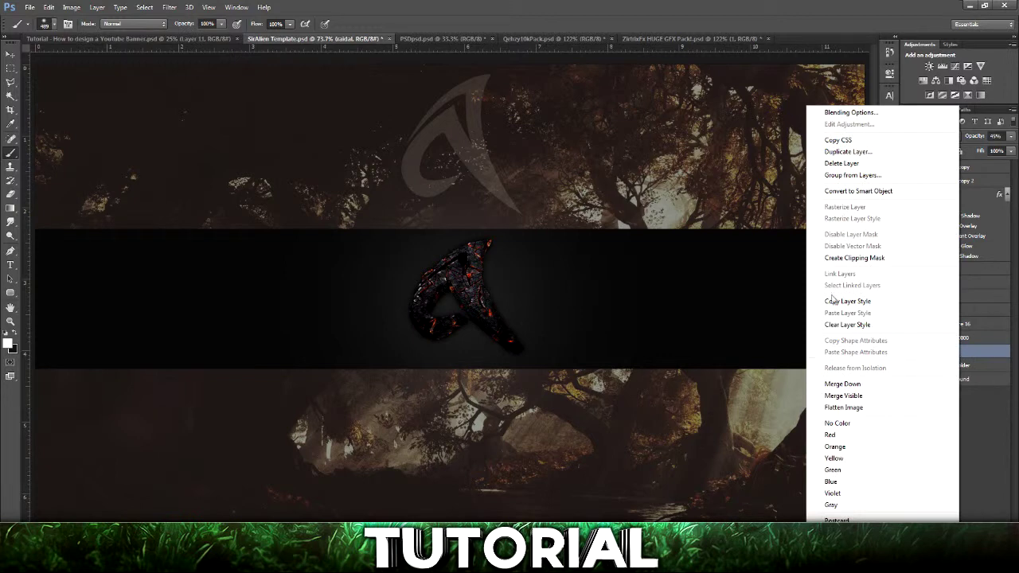
pyautogui.click(844, 258)
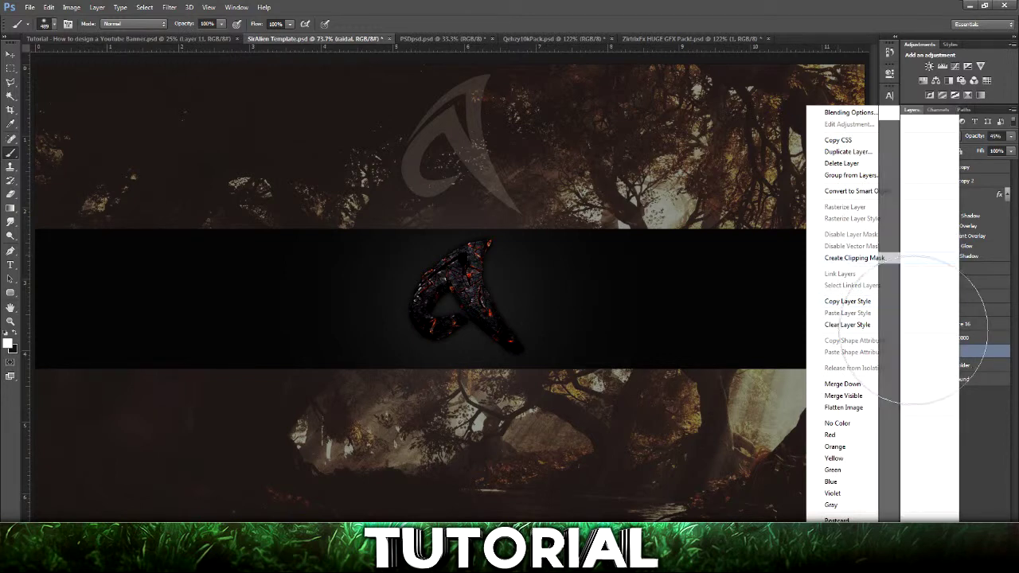
pyautogui.click(1010, 138)
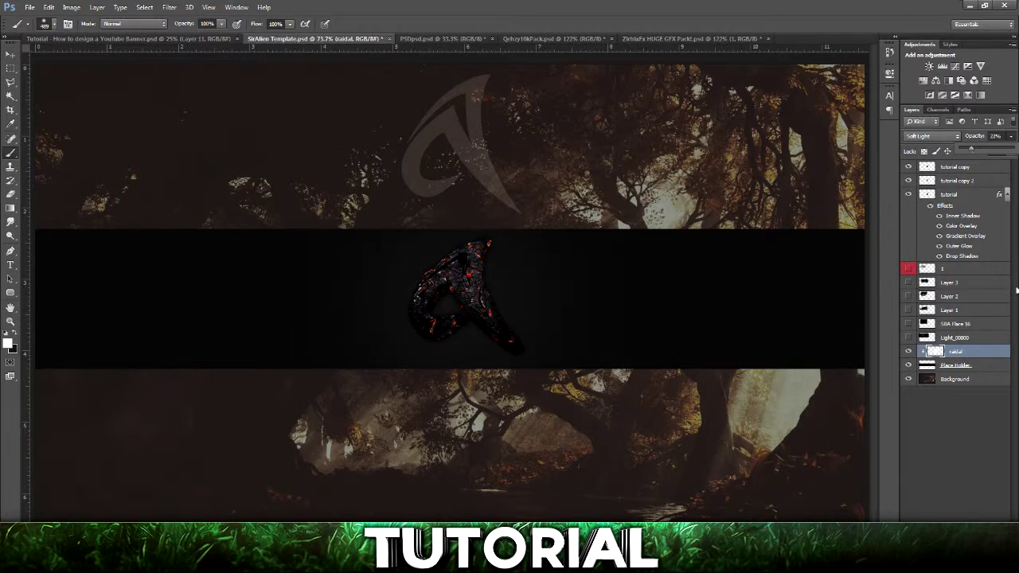
# Preview the hidden Layer 3, Layer 2, Layer 1, SBA Flare 16 and Light_00000 effects individually and together
pyautogui.click(17, 53)
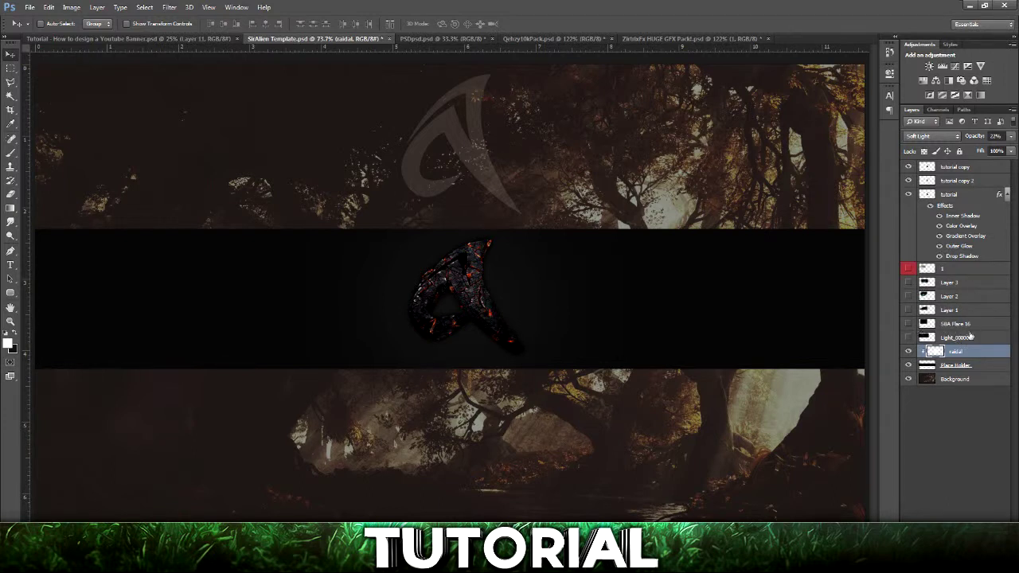
pyautogui.click(909, 297)
pyautogui.click(909, 297)
pyautogui.click(908, 283)
pyautogui.click(909, 283)
pyautogui.click(909, 323)
pyautogui.click(909, 323)
pyautogui.click(909, 310)
pyautogui.click(909, 310)
pyautogui.click(910, 338)
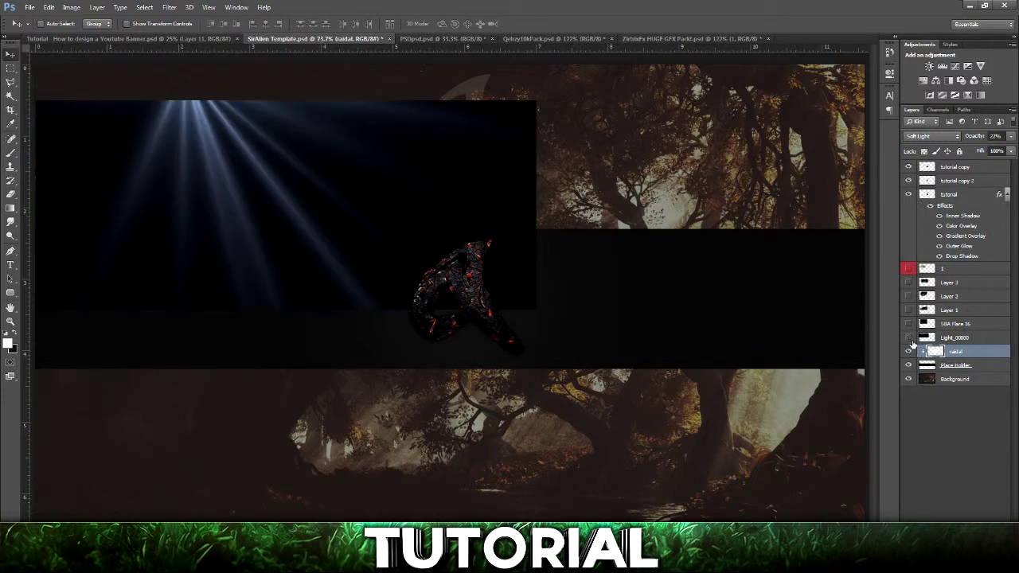
pyautogui.click(909, 337)
pyautogui.click(910, 323)
pyautogui.click(908, 309)
pyautogui.click(909, 296)
pyautogui.click(908, 282)
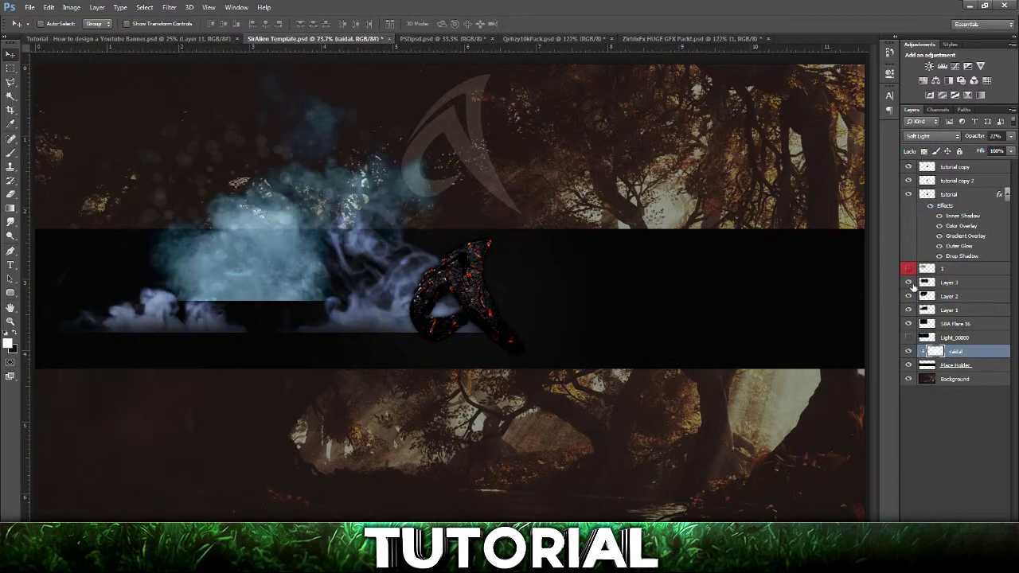
# Show only the texture layer 1 among the effects and centre it behind the logo, clipped to Place Holder directly above raidal
pyautogui.click(909, 268)
pyautogui.moveTo(910, 284); pyautogui.dragTo(910, 338)
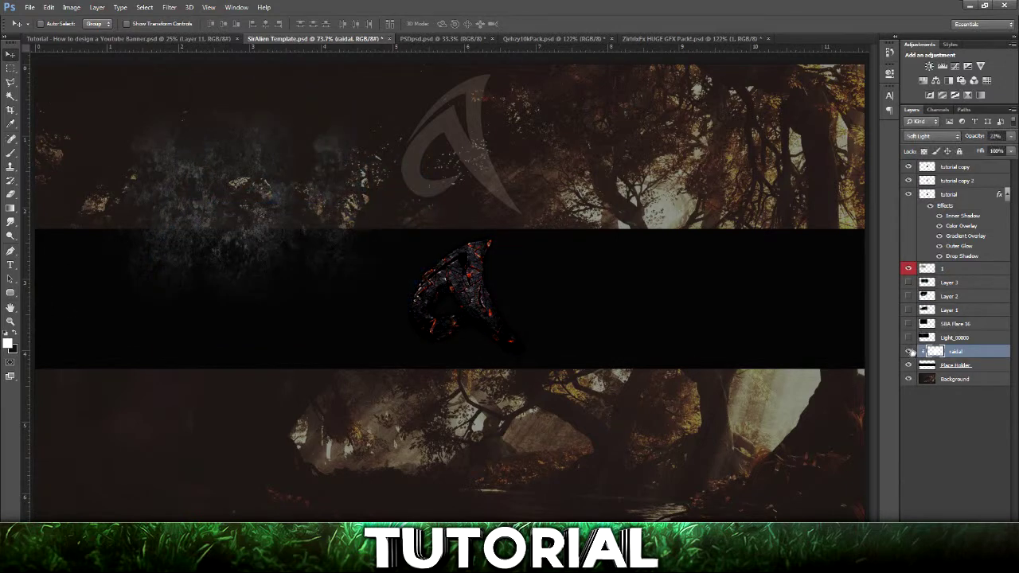
pyautogui.click(953, 269)
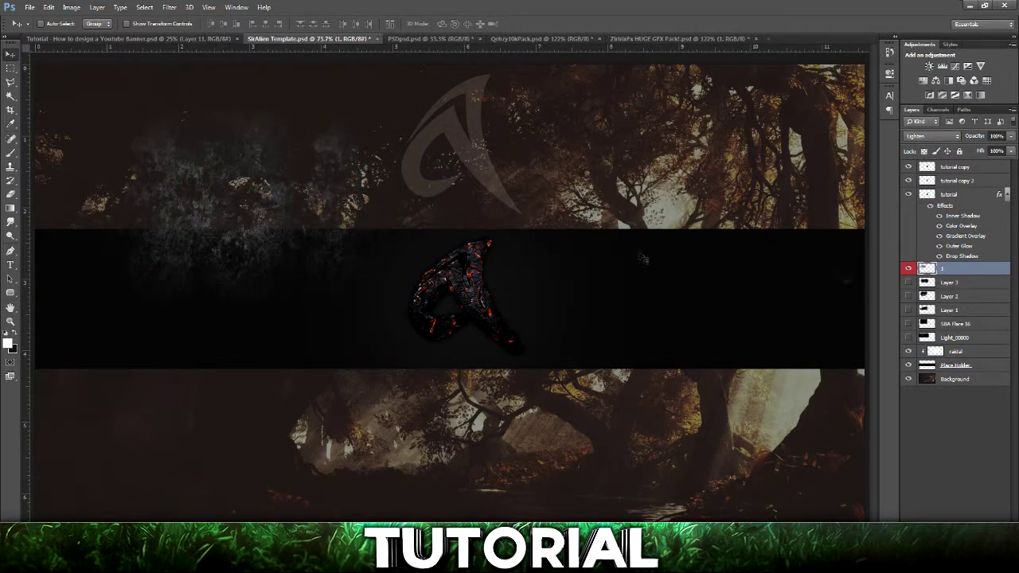
pyautogui.moveTo(216, 191); pyautogui.dragTo(495, 301)
pyautogui.moveTo(977, 351)
pyautogui.mouseDown()
pyautogui.moveTo(981, 362)
pyautogui.moveTo(974, 343)
pyautogui.mouseUp()
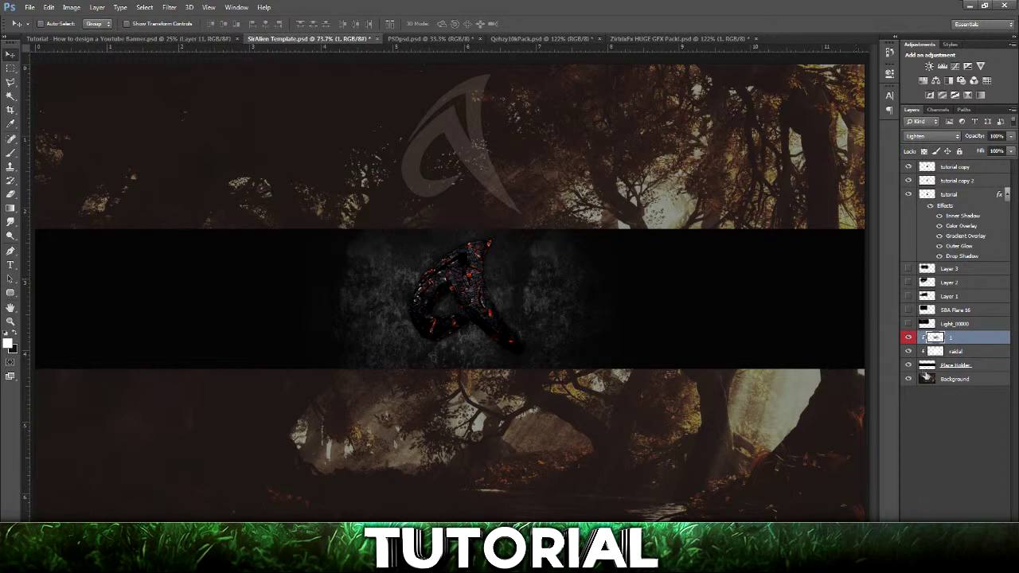
# Try Overlay, Difference and Hard Mix among other blend modes on the texture layer 1, and restore Lighten
pyautogui.click(920, 137)
pyautogui.click(921, 138)
pyautogui.click(920, 137)
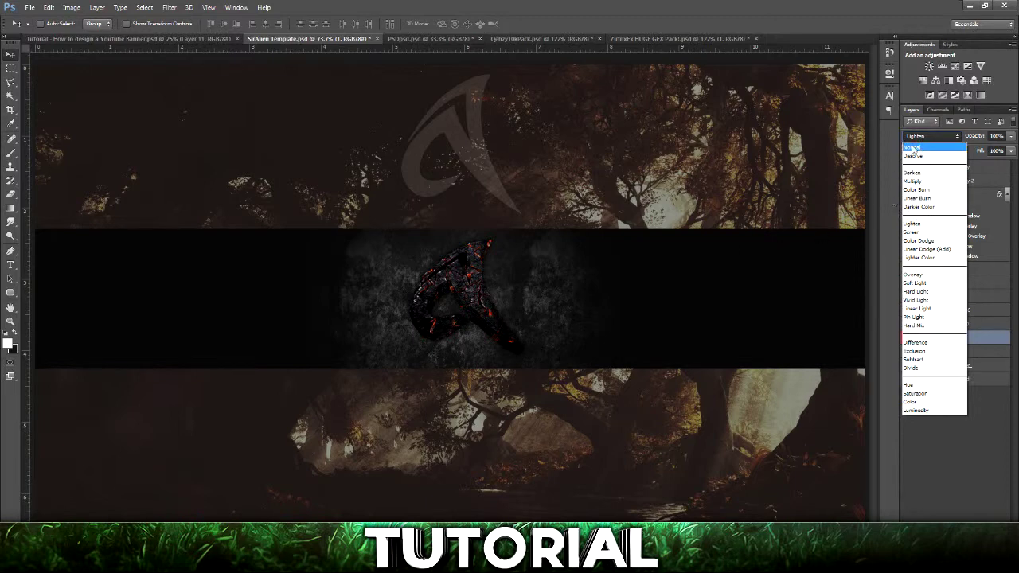
pyautogui.click(916, 172)
pyautogui.click(927, 138)
pyautogui.click(927, 137)
pyautogui.click(928, 138)
pyautogui.click(917, 308)
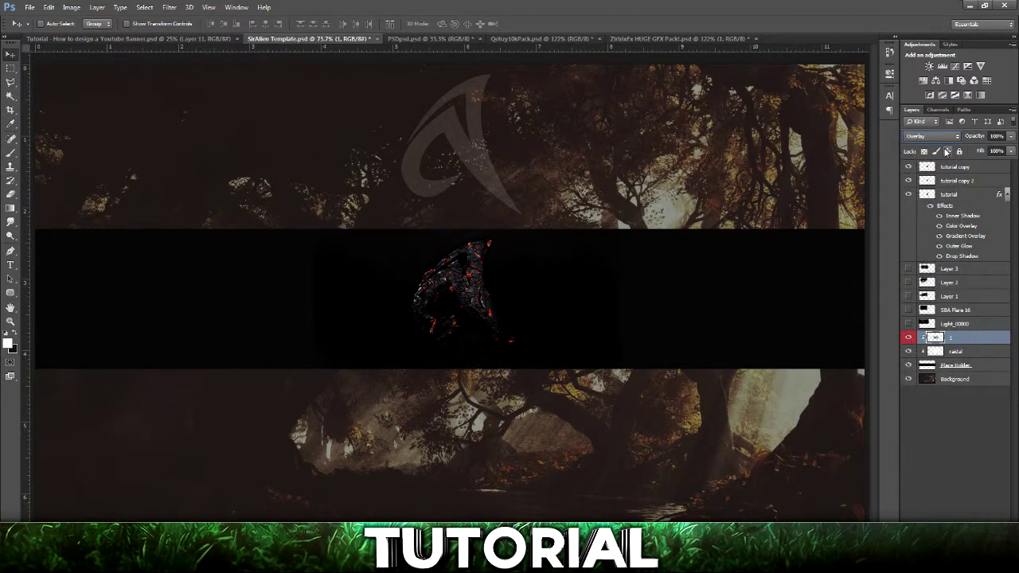
pyautogui.press('Down')
pyautogui.press('Down')
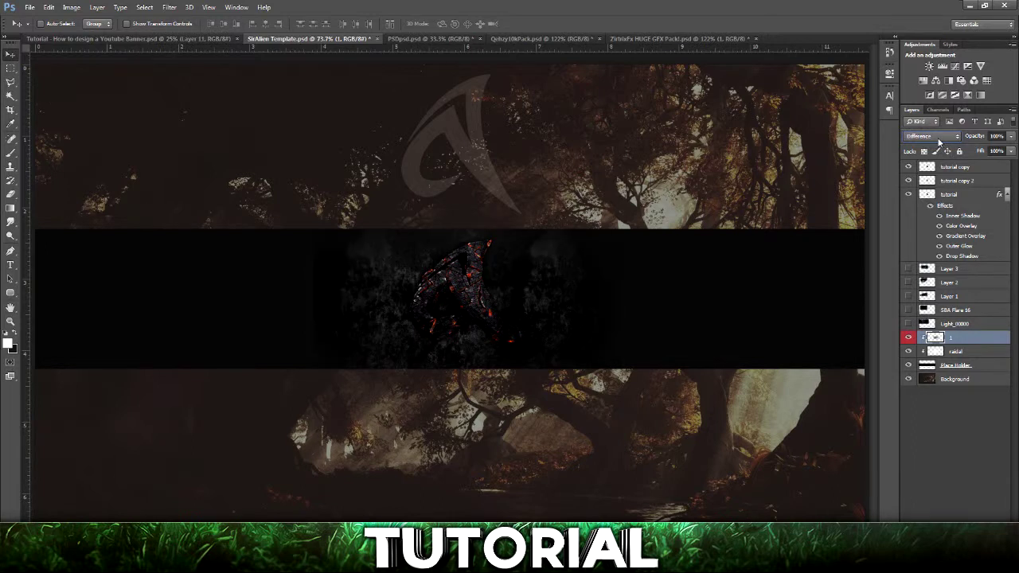
pyautogui.click(932, 137)
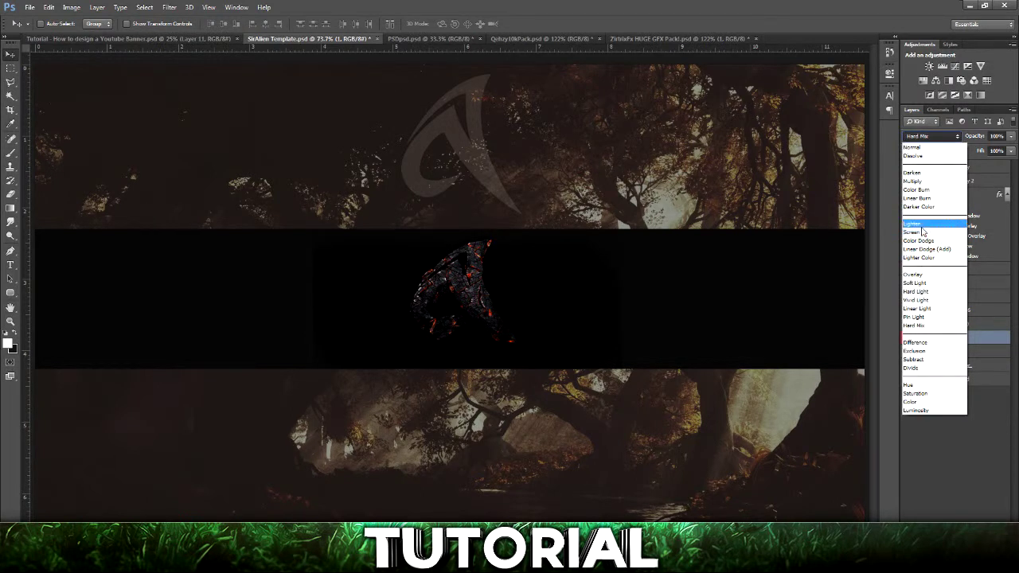
pyautogui.click(923, 225)
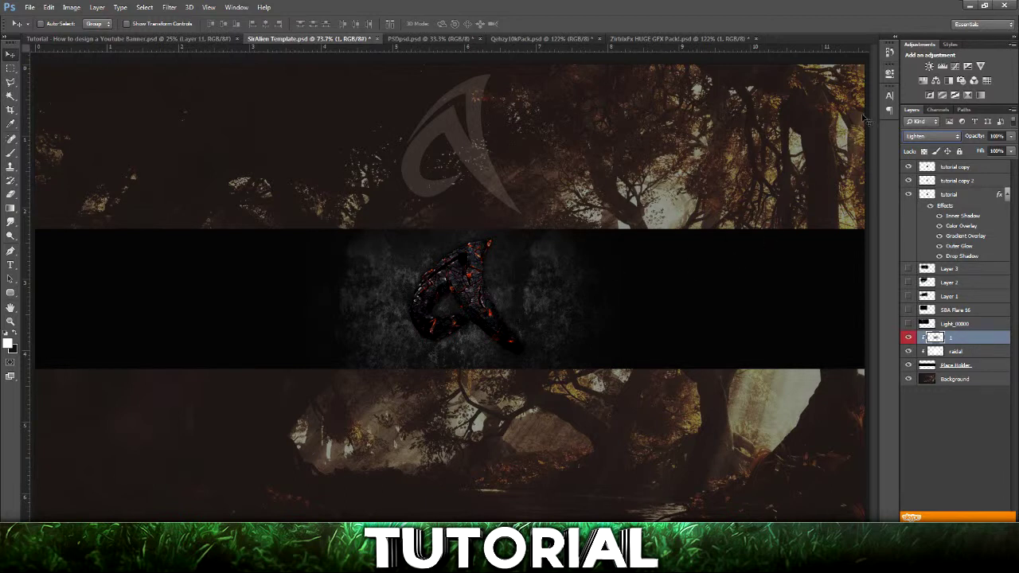
pyautogui.click(910, 323)
pyautogui.click(909, 323)
pyautogui.click(915, 282)
pyautogui.click(915, 283)
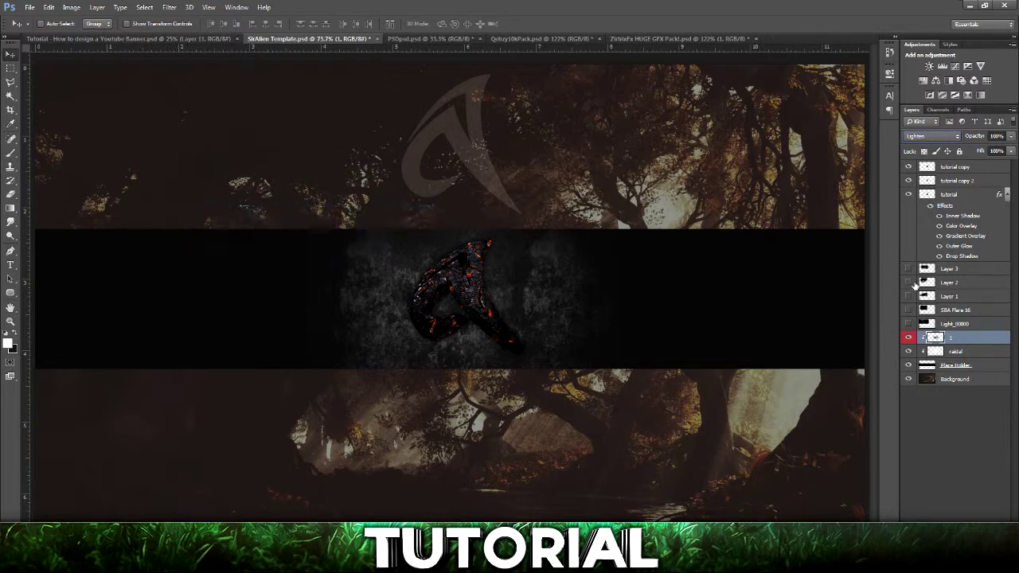
pyautogui.click(910, 269)
# Lower the opacity of the texture layer 1 to 17%
pyautogui.click(1011, 137)
pyautogui.click(967, 339)
pyautogui.moveTo(1011, 138); pyautogui.dragTo(966, 149)
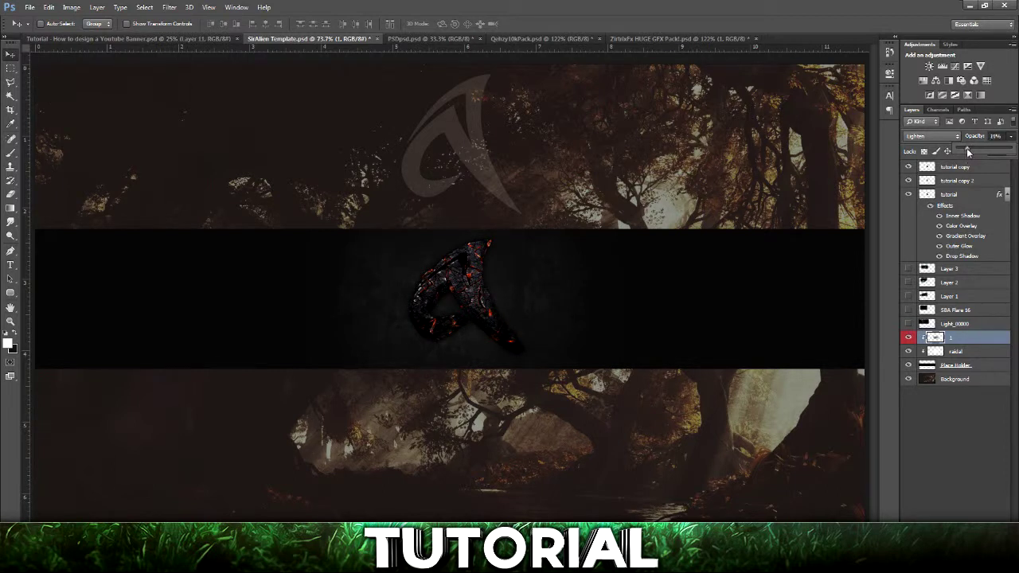
pyautogui.moveTo(965, 148)
pyautogui.mouseDown()
pyautogui.moveTo(966, 159)
pyautogui.moveTo(962, 151)
pyautogui.mouseUp()
# Show the Light_00000 layer, move its rays over the central logo, and set its blend mode to Linear Dodge (Add)
pyautogui.click(951, 324)
pyautogui.click(908, 324)
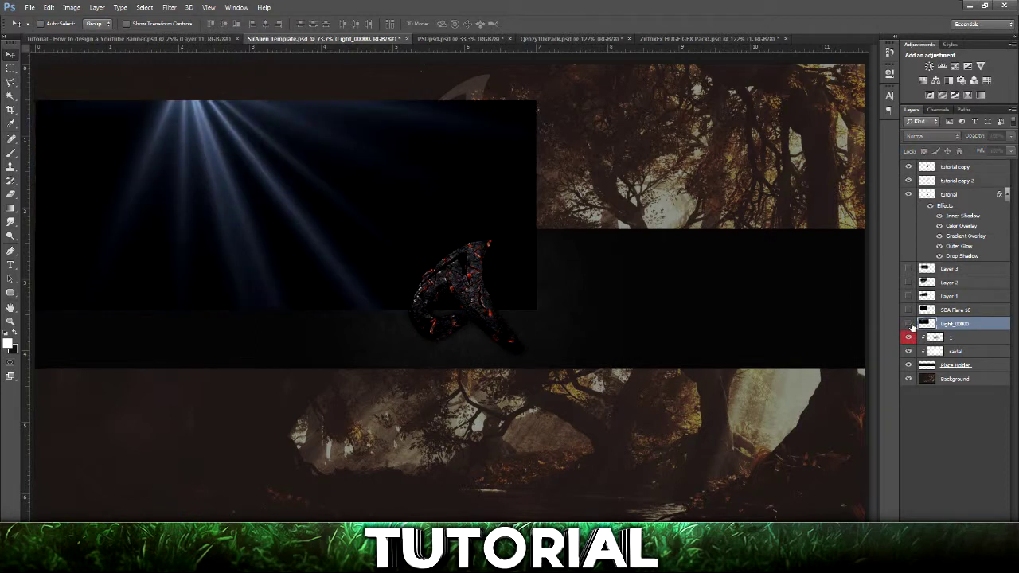
pyautogui.moveTo(342, 255); pyautogui.dragTo(547, 350)
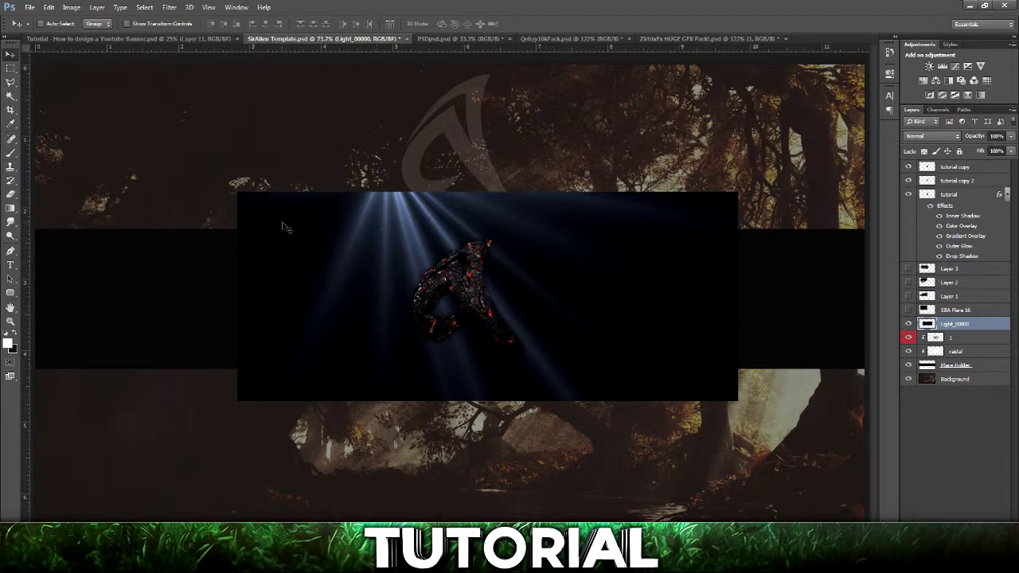
pyautogui.click(944, 141)
pyautogui.click(937, 255)
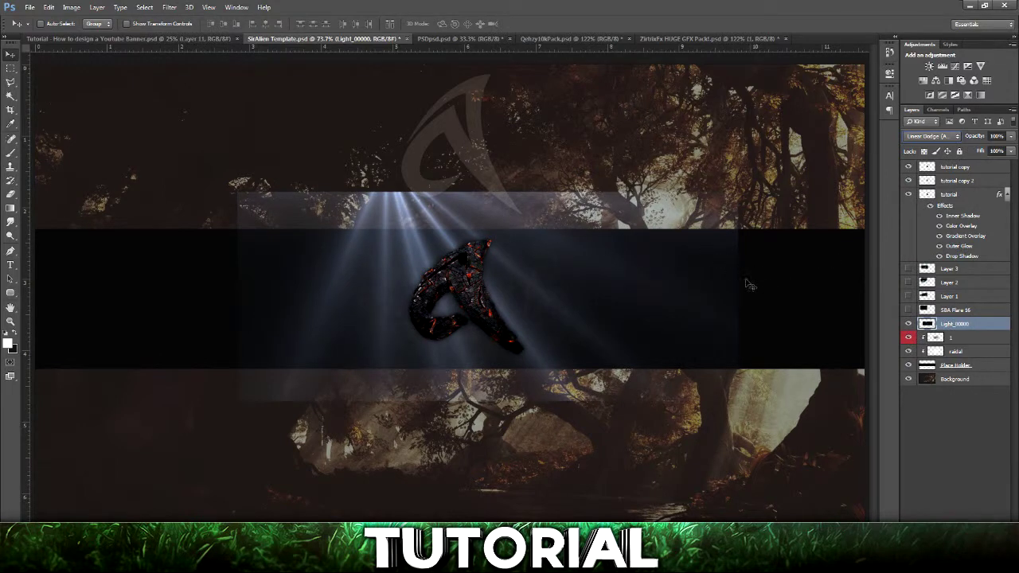
# Rotate the Light_00000 rays clockwise so they fall onto the logo from above, and shift them slightly upward
pyautogui.hotkey('ctrl', 't')
pyautogui.moveTo(763, 368); pyautogui.dragTo(693, 408)
pyautogui.click(533, 23)
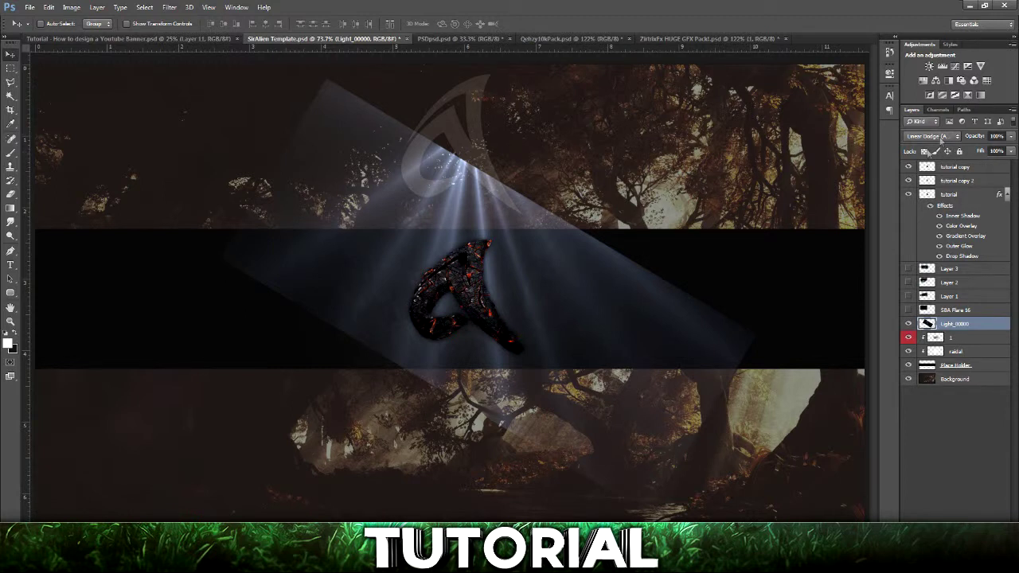
pyautogui.moveTo(601, 342); pyautogui.dragTo(594, 311)
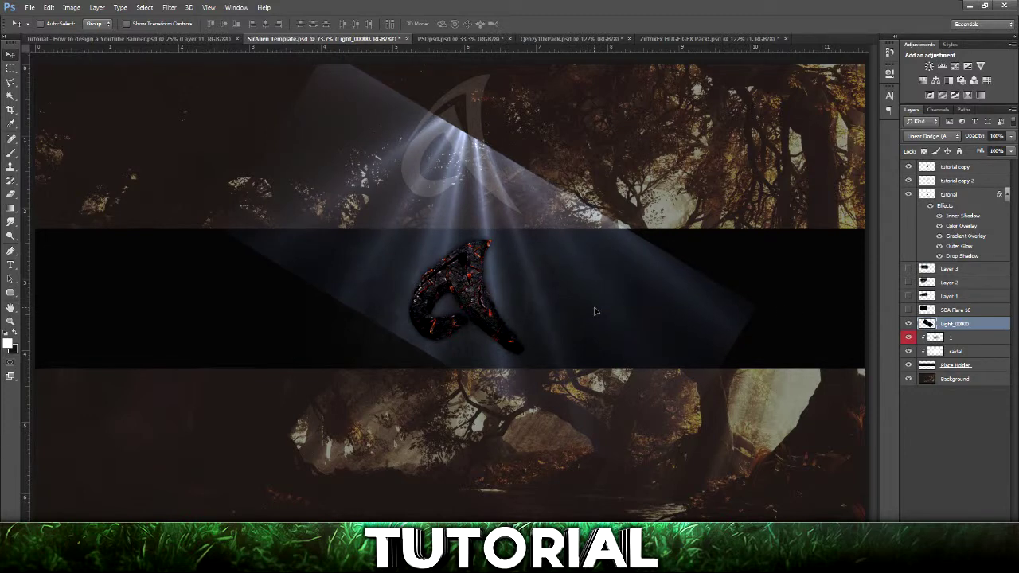
# Clip the Light_00000 layer to the Place Holder band
pyautogui.click(964, 338)
pyautogui.rightClick(961, 333)
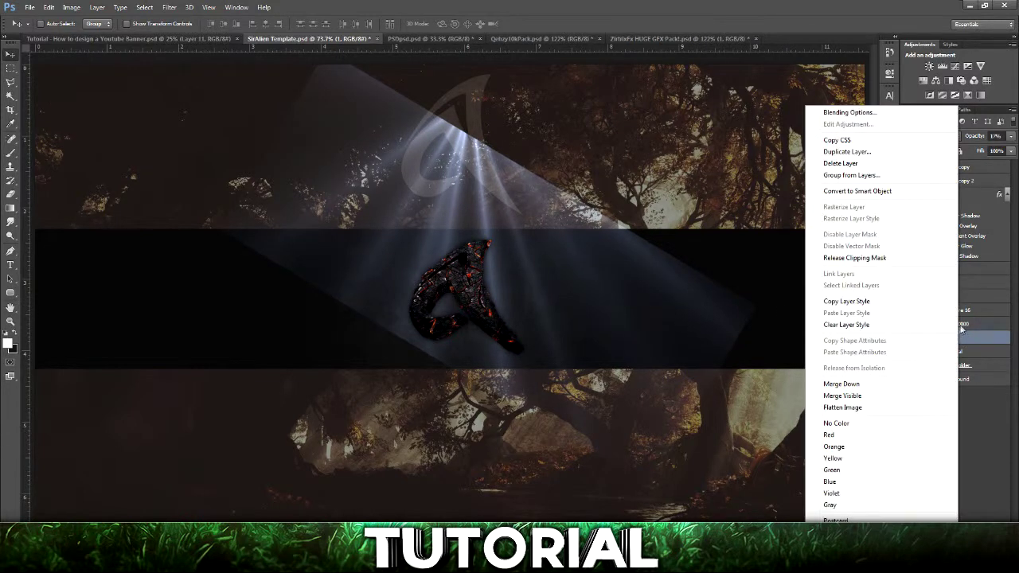
pyautogui.click(962, 325)
pyautogui.rightClick(962, 324)
pyautogui.click(858, 256)
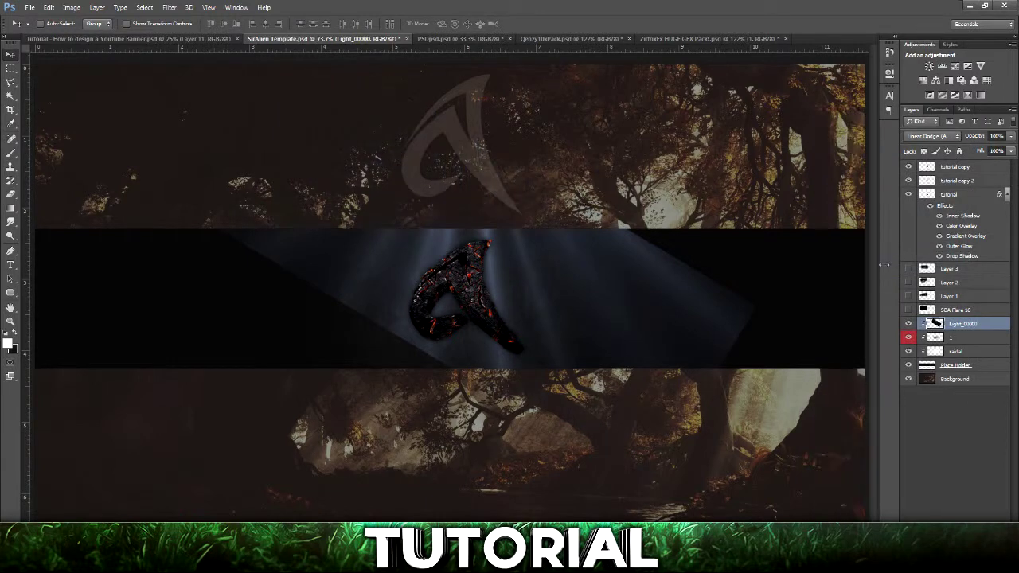
# Erase the hard lower-left and right edges of the Light_00000 rays with a soft 402 px eraser
pyautogui.press('e')
pyautogui.moveTo(305, 317)
pyautogui.mouseDown()
pyautogui.moveTo(326, 369)
pyautogui.moveTo(363, 410)
pyautogui.moveTo(429, 437)
pyautogui.moveTo(555, 452)
pyautogui.mouseUp()
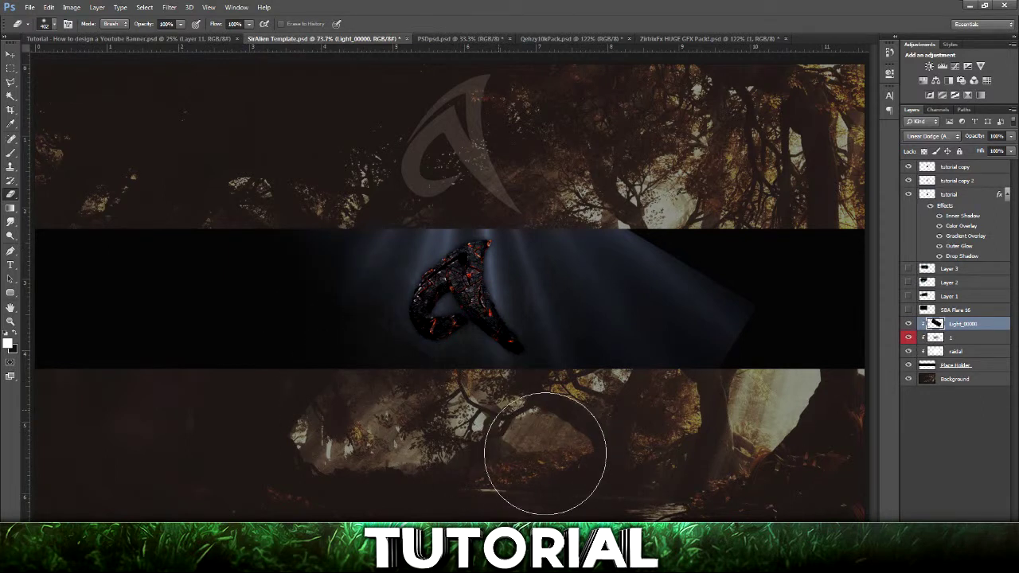
pyautogui.moveTo(693, 432)
pyautogui.mouseDown()
pyautogui.moveTo(787, 352)
pyautogui.moveTo(687, 326)
pyautogui.moveTo(728, 325)
pyautogui.mouseUp()
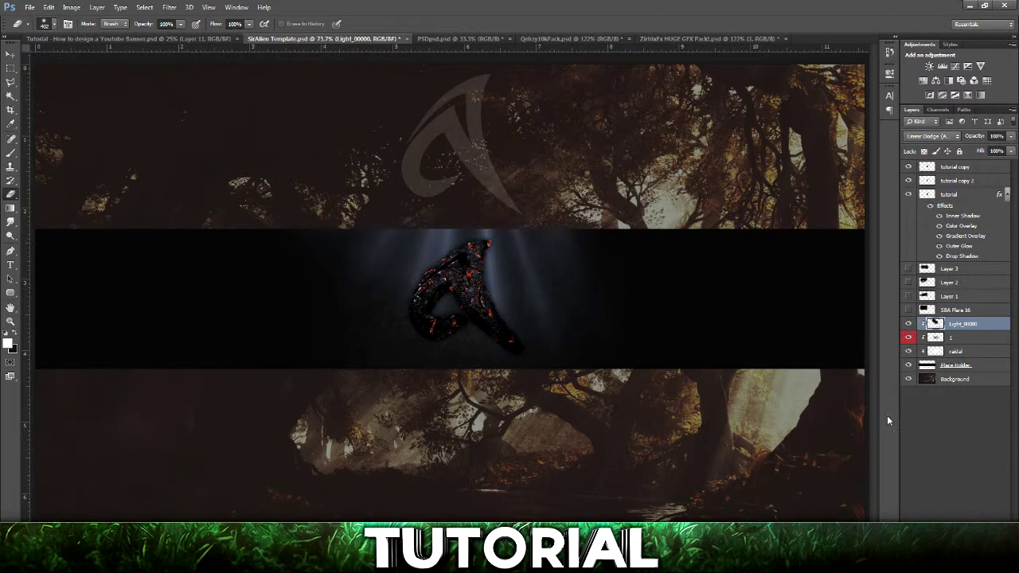
# Colorize the Light_00000 rays red with hue 0 and saturation 34, and set the layer's opacity to 18%
pyautogui.click(1012, 152)
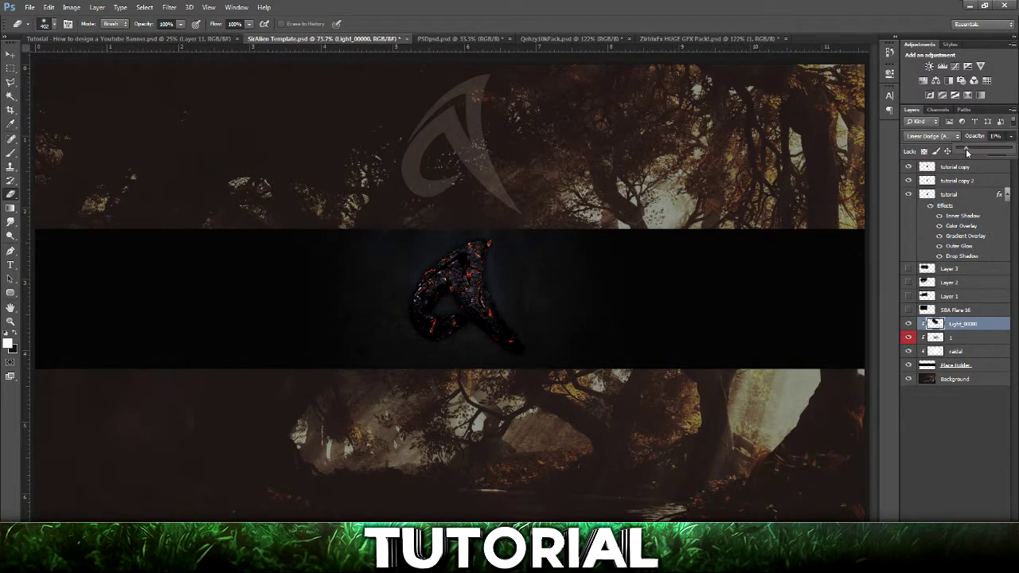
pyautogui.moveTo(966, 149); pyautogui.dragTo(1010, 150)
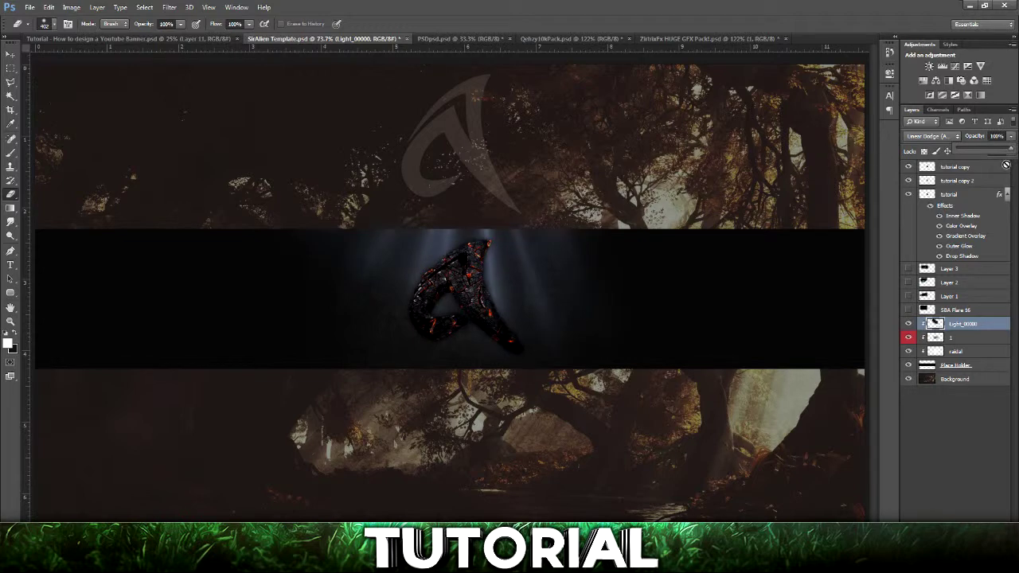
pyautogui.hotkey('ctrl', 'u')
pyautogui.click(398, 373)
pyautogui.moveTo(294, 247); pyautogui.dragTo(757, 240)
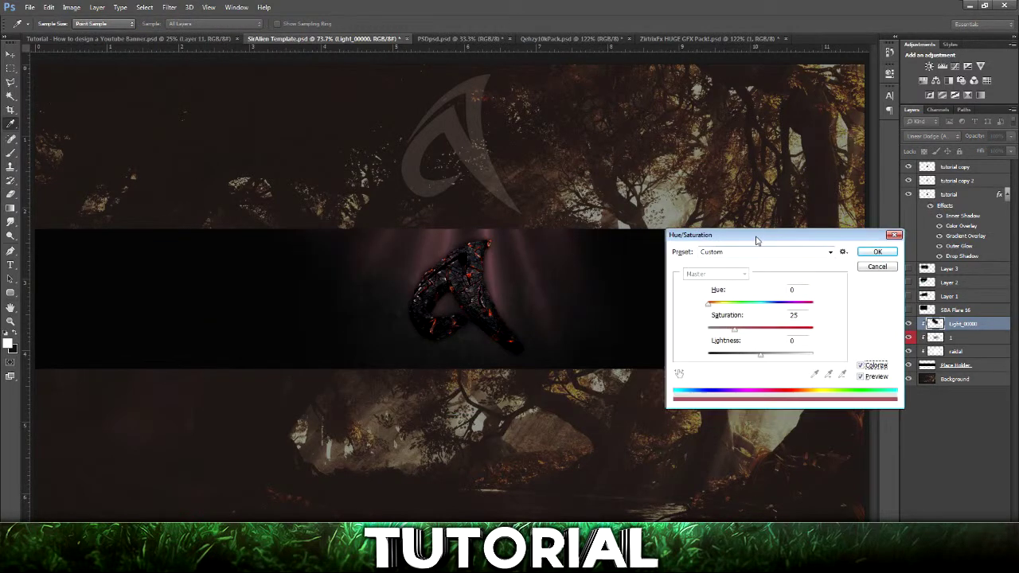
pyautogui.moveTo(735, 329); pyautogui.dragTo(740, 333)
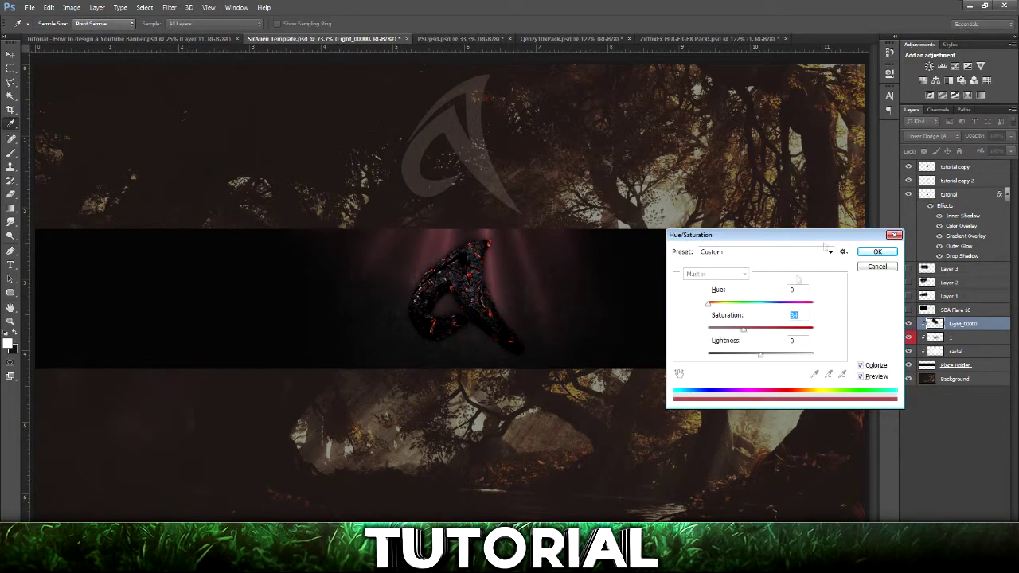
pyautogui.click(878, 252)
pyautogui.moveTo(1011, 137); pyautogui.dragTo(971, 151)
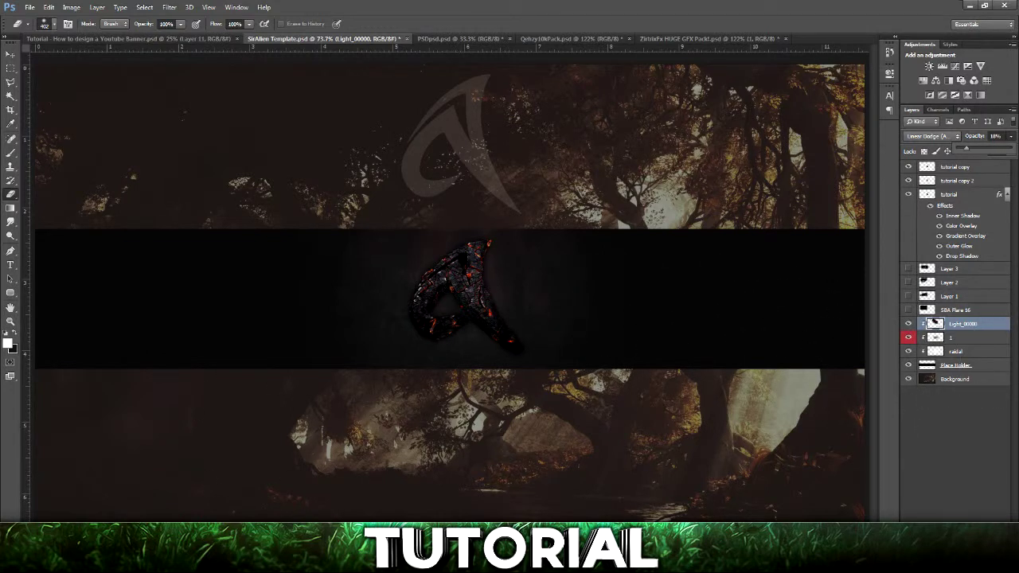
pyautogui.click(682, 183)
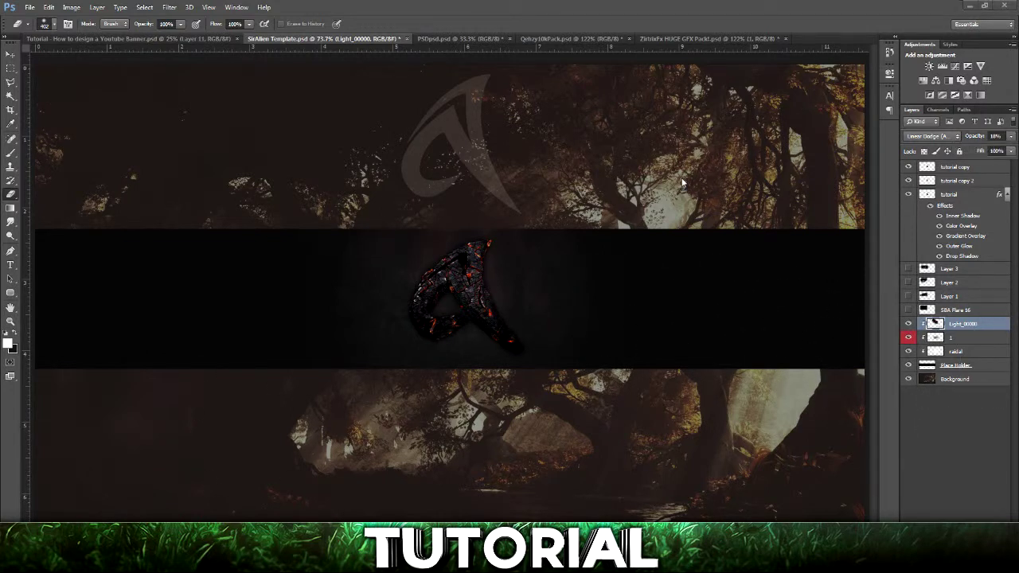
# Show the blue smoke of Layer 3, position it over the logo's lower part, and move the layer to the top of the stack
pyautogui.click(909, 269)
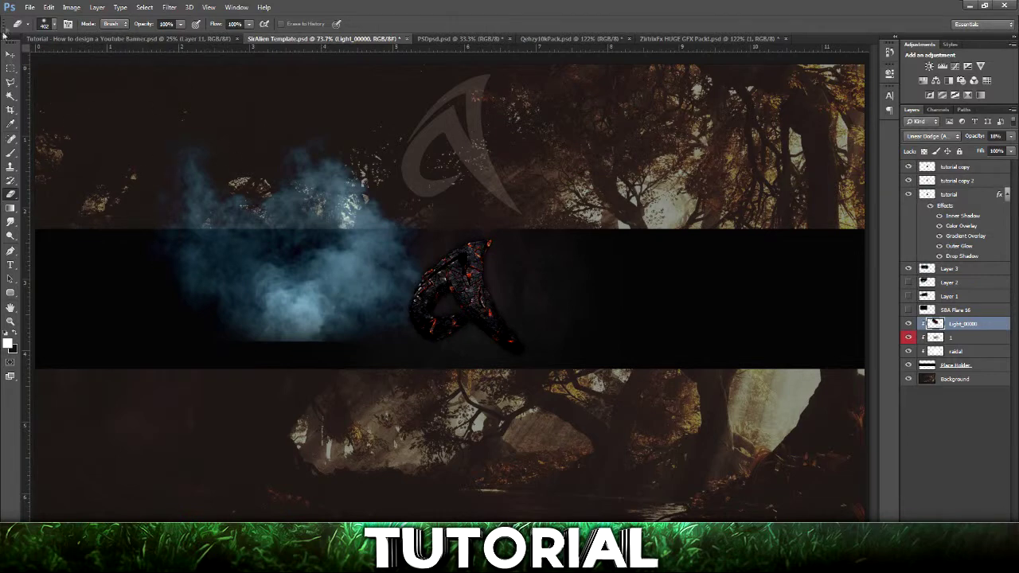
pyautogui.press('v')
pyautogui.moveTo(334, 356); pyautogui.dragTo(401, 389)
pyautogui.hotkey('ctrl', 'z')
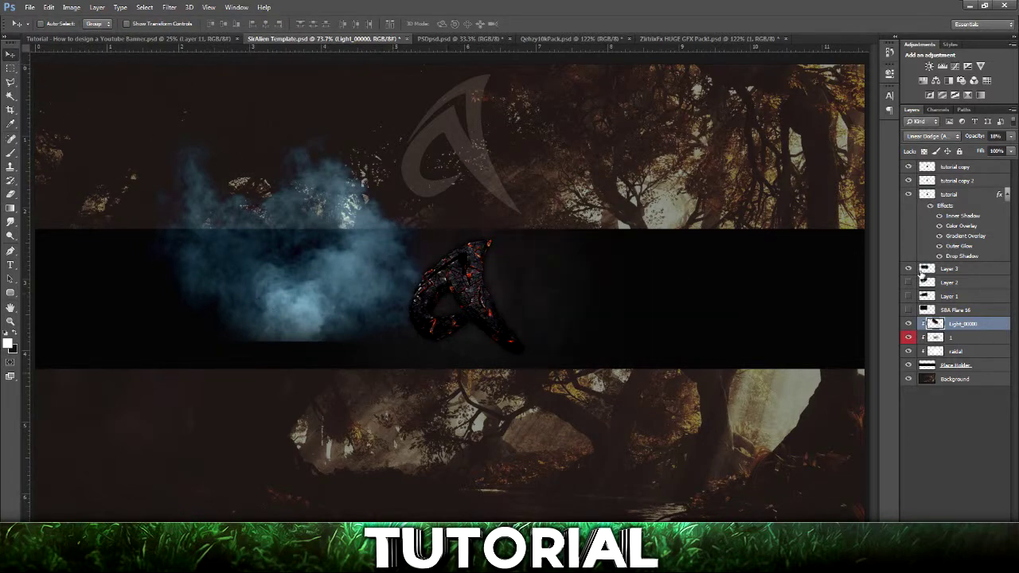
pyautogui.click(965, 270)
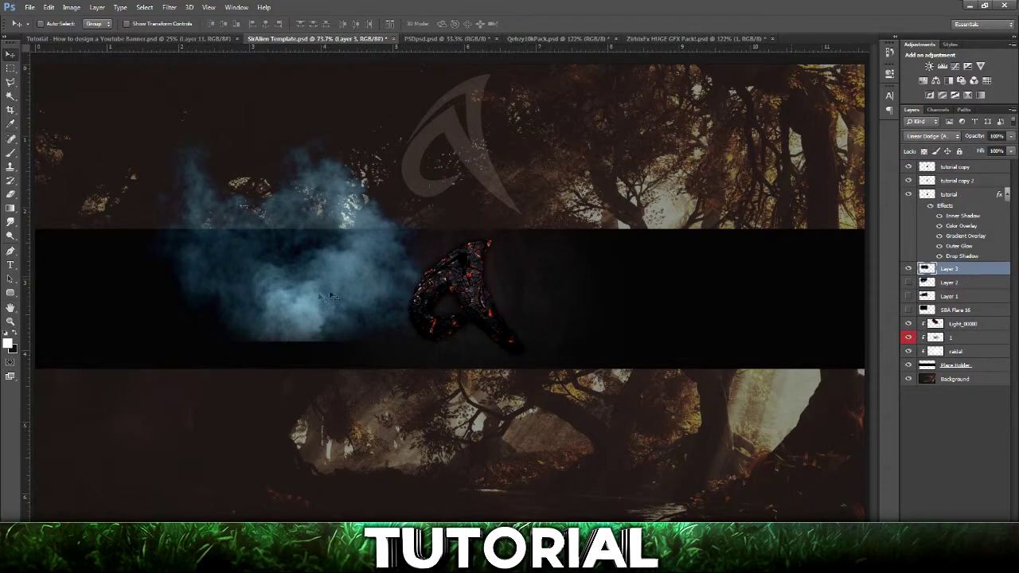
pyautogui.moveTo(322, 324); pyautogui.dragTo(514, 403)
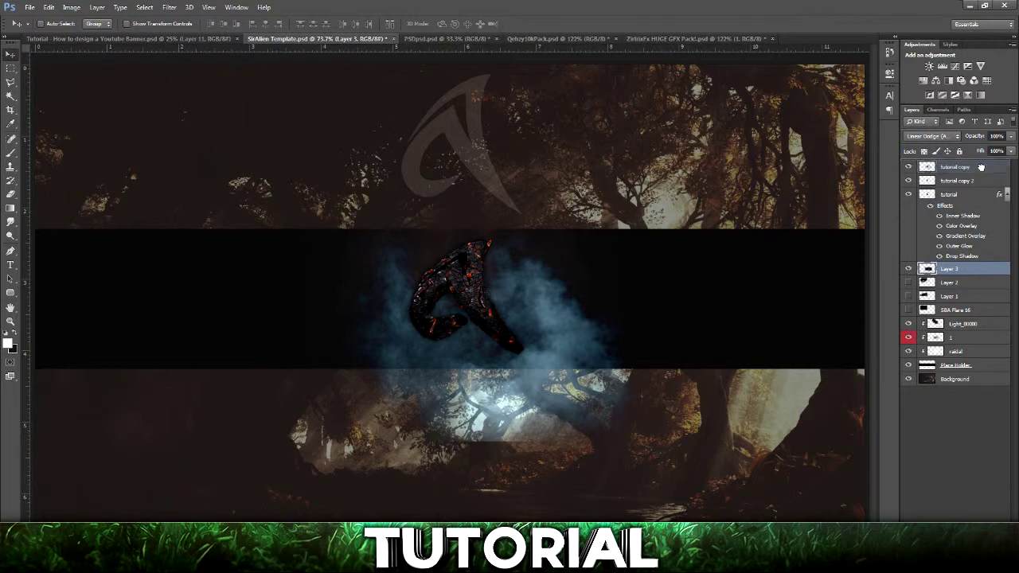
pyautogui.moveTo(981, 167); pyautogui.dragTo(980, 163)
# Group the tutorial copy, tutorial copy 2 and tutorial logo layers, and open the group's name for editing
pyautogui.click(981, 180)
pyautogui.keyDown('shift'); pyautogui.click(988, 208); pyautogui.keyUp('shift')
pyautogui.moveTo(988, 208); pyautogui.dragTo(981, 513)
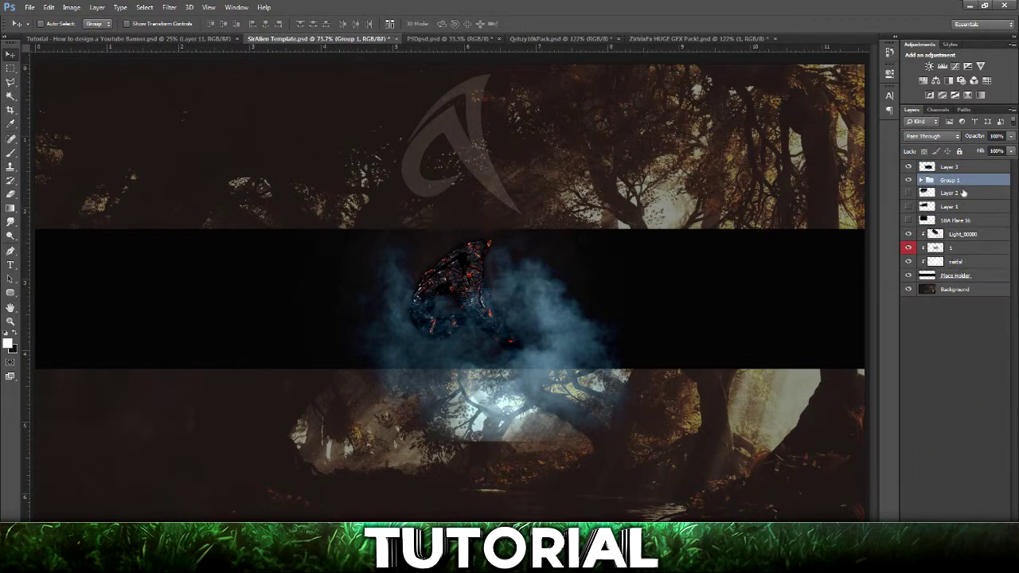
pyautogui.doubleClick(952, 181)
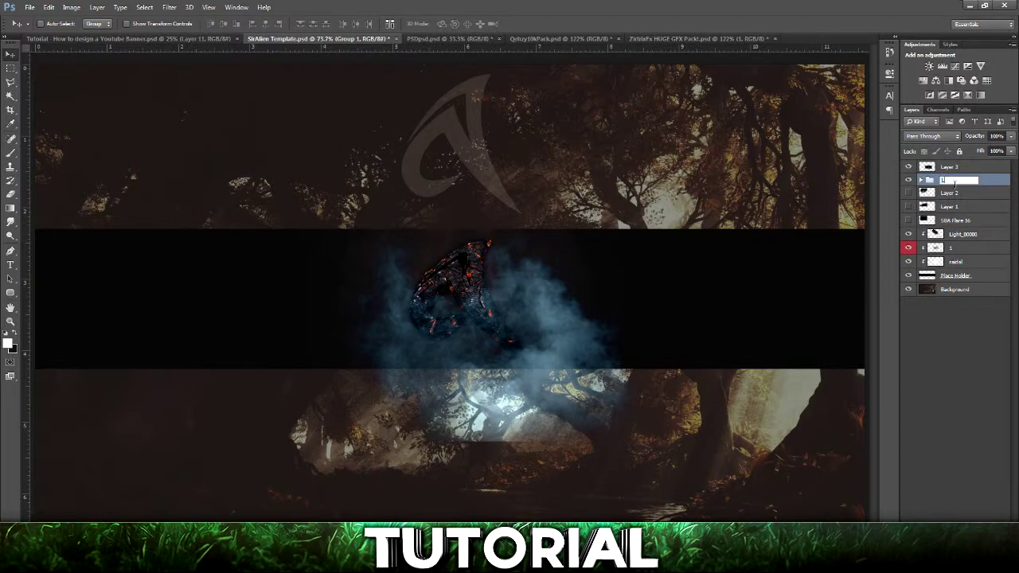